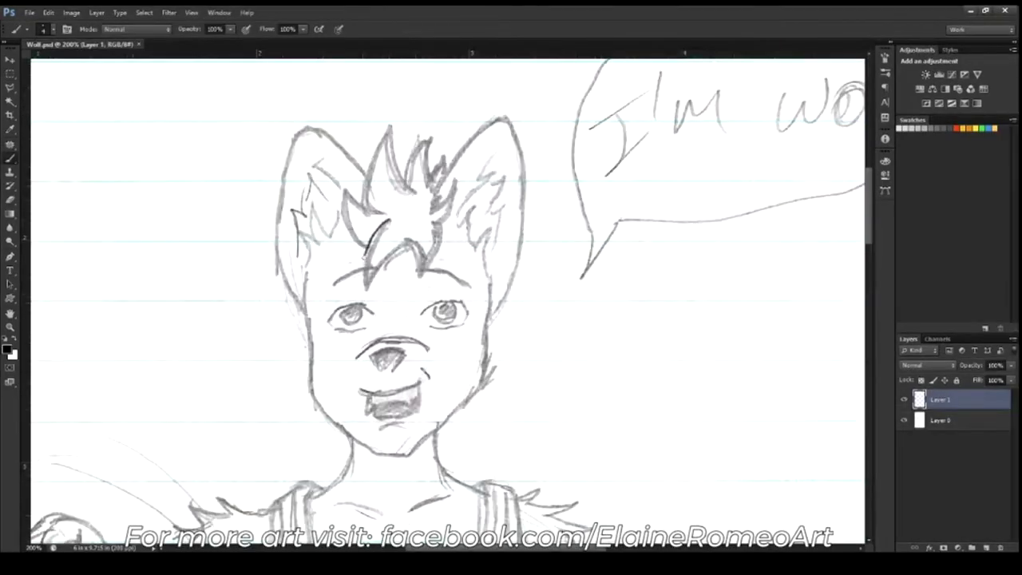
Undo the stray dark hair stroke, add a new empty layer, and ready a white Paint Bucket fill
key("ctrl+z")
key("ctrl+shift+alt+n")
key("x")
key("shift+g")
left_click(941, 420)
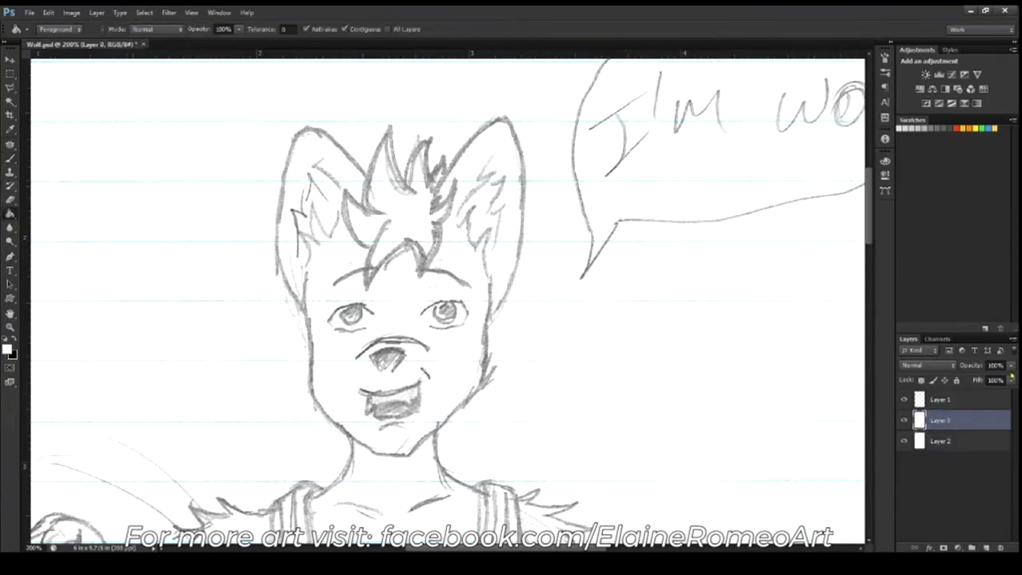
Fade the Layer 0 sketch to 32% opacity and return to Layer 1 with the Brush
left_click_drag(1011, 365, 967, 391)
left_click(959, 400)
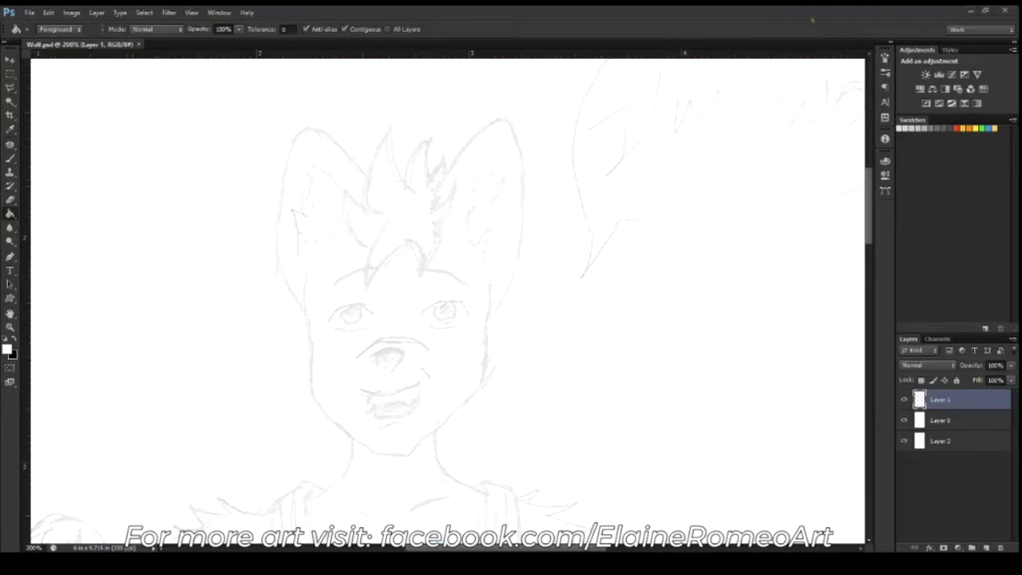
scroll(399, 279, "up", 2)
scroll(424, 201, "up", 2)
key("b")
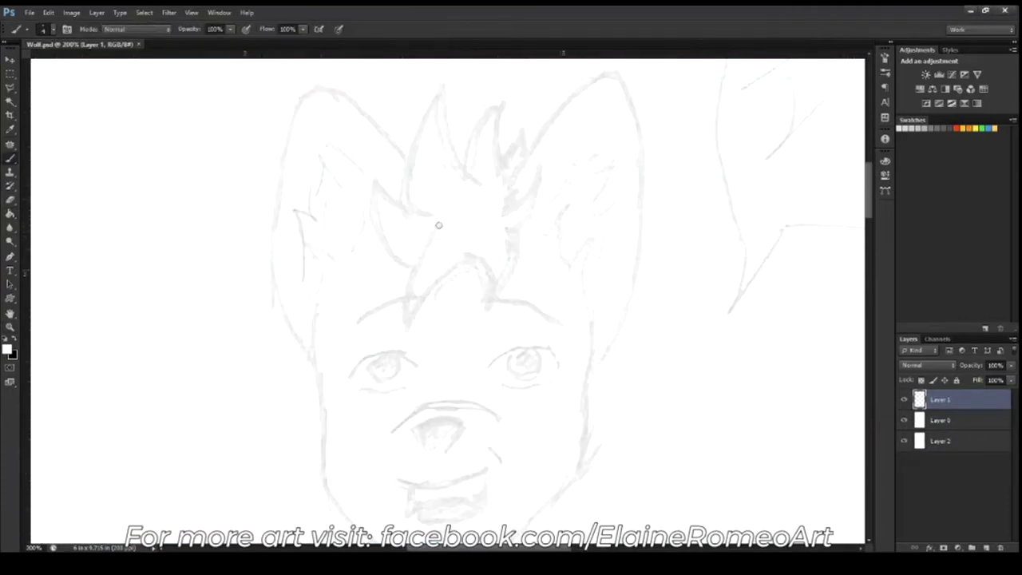
Ink the first curved strands of the central hair tuft, undoing a thin stroke at the top
left_click_drag(441, 226, 432, 341)
mouse_move(455, 257)
left_mouse_down()
mouse_move(475, 324)
mouse_move(454, 277)
left_mouse_up()
left_click_drag(472, 324, 542, 164)
mouse_move(431, 211)
left_mouse_down()
mouse_move(378, 190)
mouse_move(413, 263)
left_mouse_up()
key("ctrl+z")
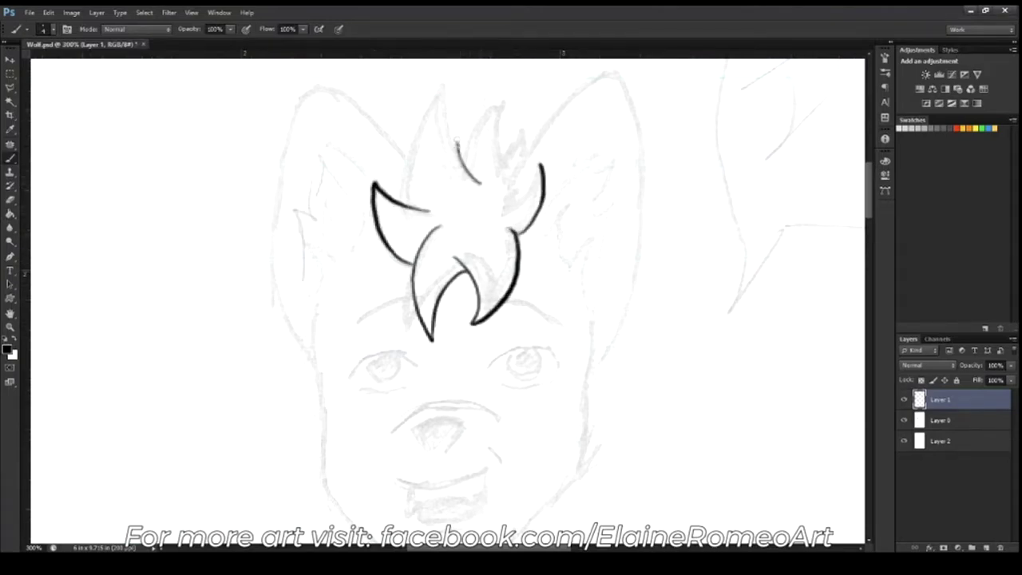
Finish the hair tuft with a bolder tip, a long sweeping curve and a fur spike
left_click_drag(461, 82, 471, 168)
left_click_drag(402, 206, 461, 83)
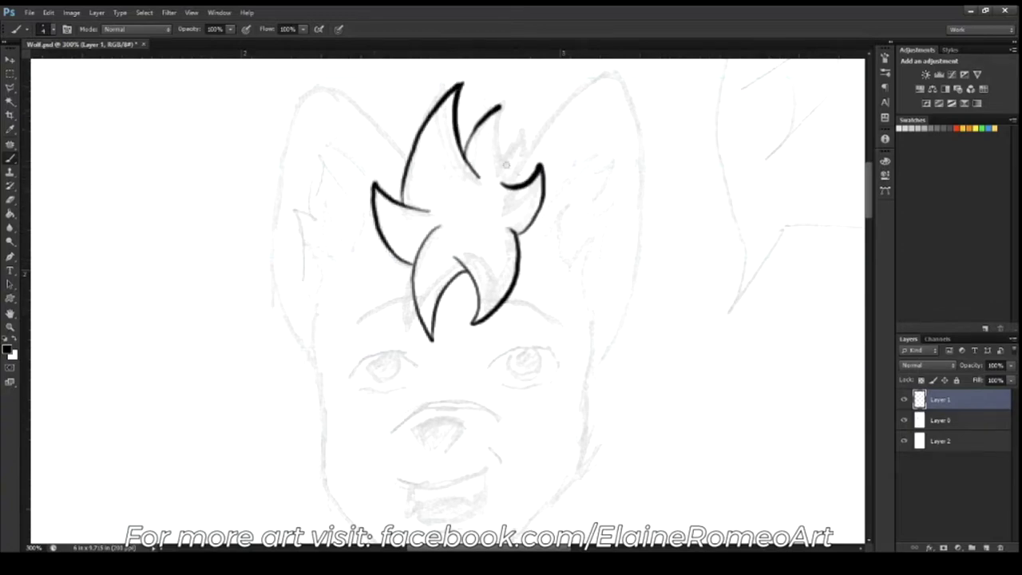
mouse_move(510, 183)
left_mouse_down()
mouse_move(549, 131)
mouse_move(628, 96)
left_mouse_up()
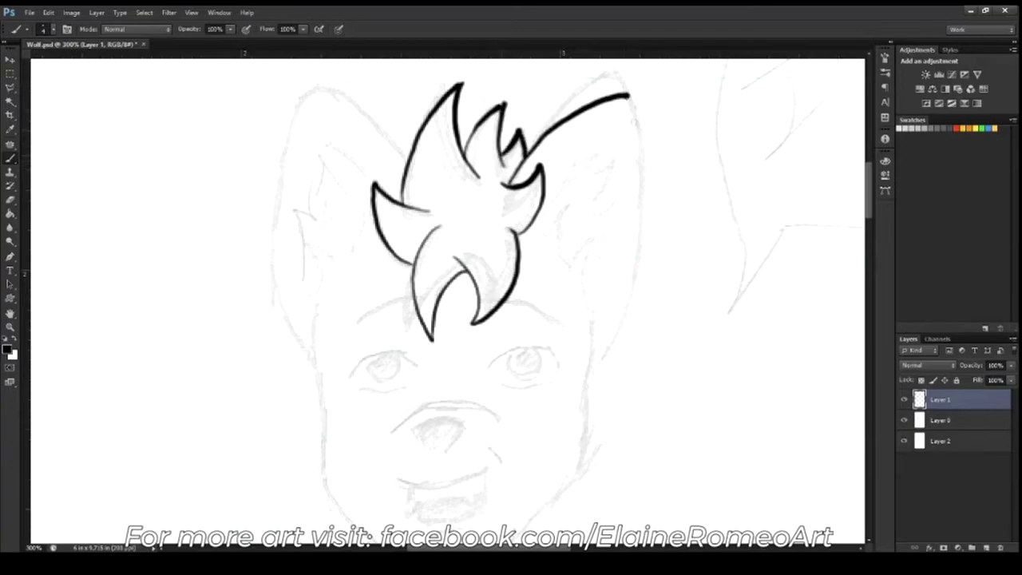
left_click_drag(591, 313, 576, 247)
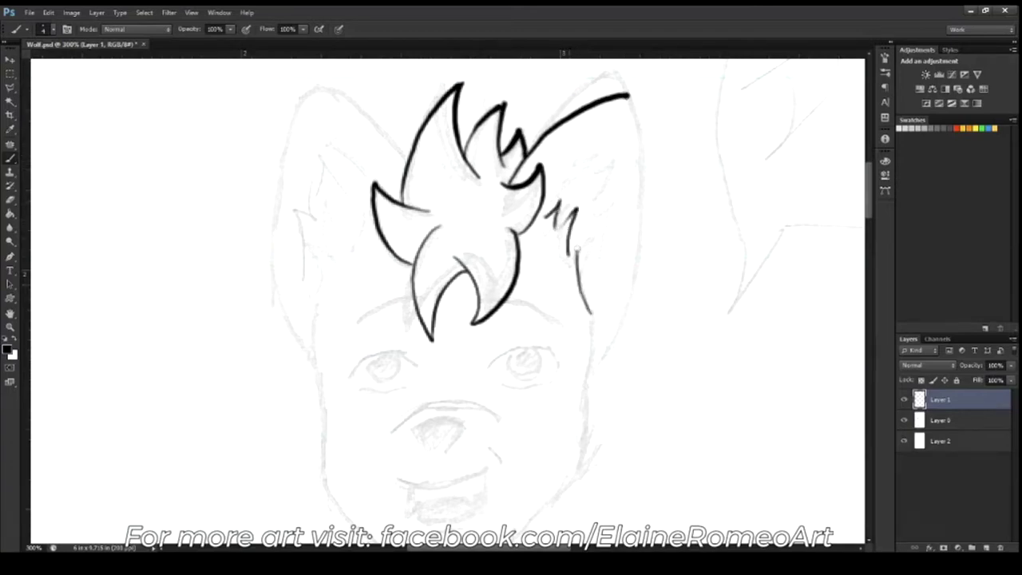
Ink the curve above the nose, the mouth line and both eyebrows
left_click_drag(627, 105, 394, 200)
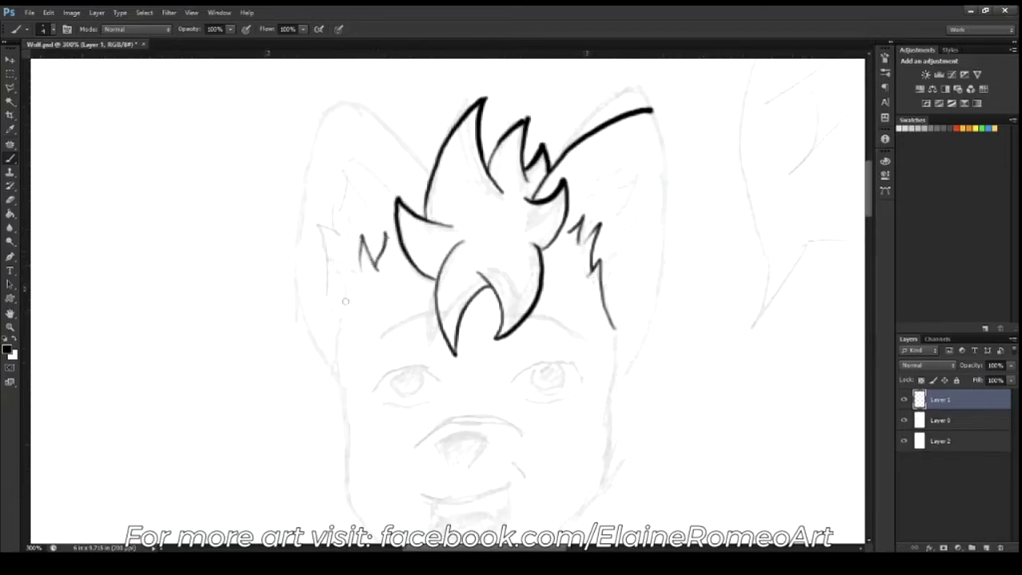
left_click_drag(617, 382, 632, 266)
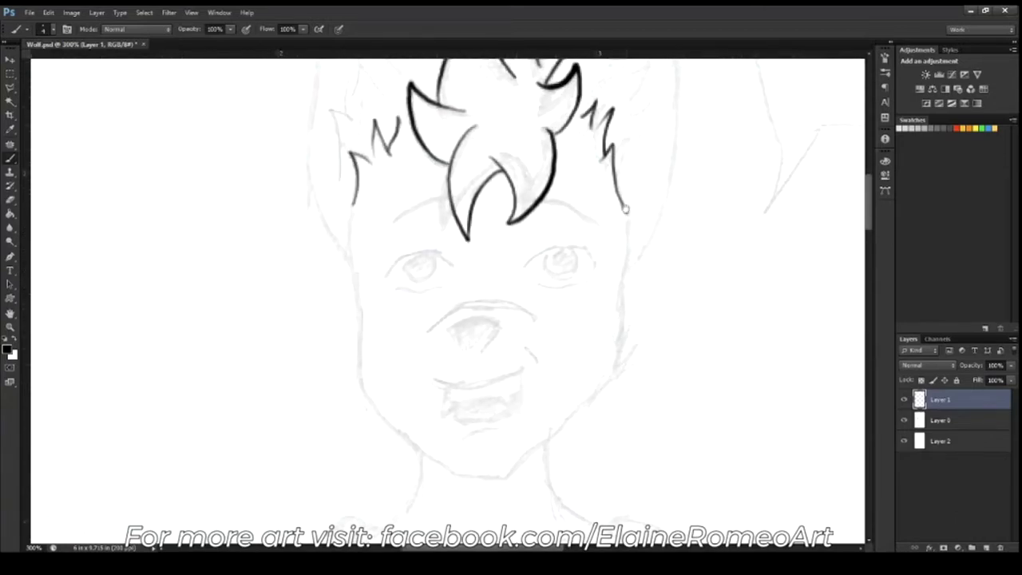
left_click_drag(428, 330, 523, 314)
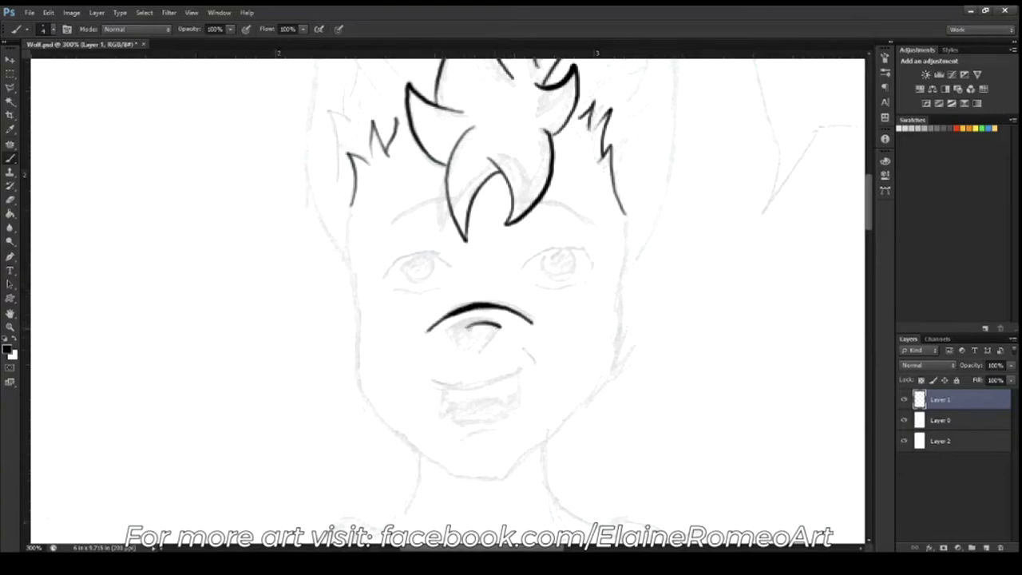
left_click_drag(429, 381, 520, 387)
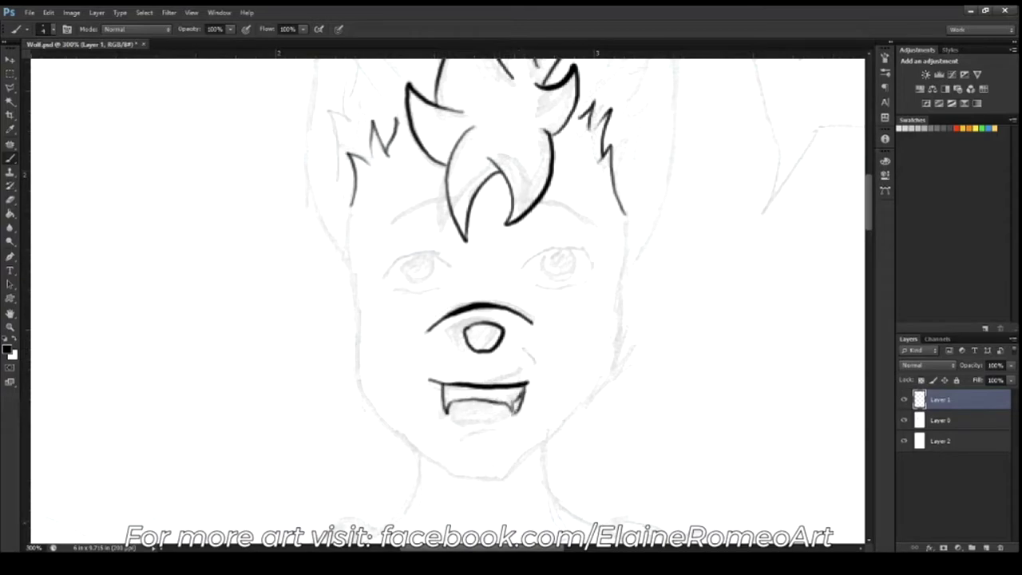
left_click_drag(543, 201, 593, 226)
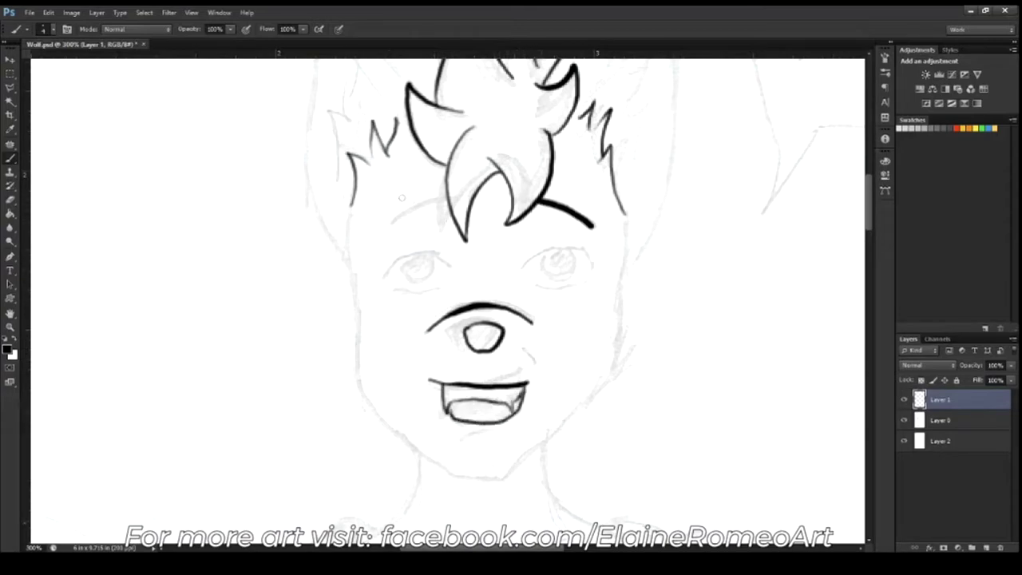
left_click_drag(439, 203, 379, 228)
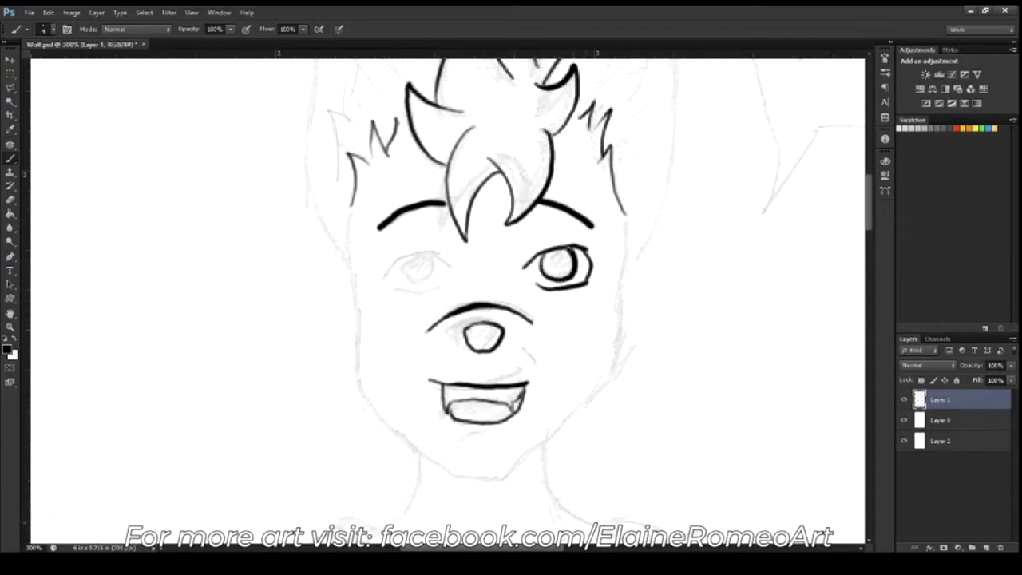
Copy the right eye, flip it with width -100%, and place it as the left eye
key("l")
key("ctrl+alt+t")
left_click_drag(587, 246, 413, 267)
type("-100")
key("Return")
left_click_drag(478, 252, 409, 250)
key("Return")
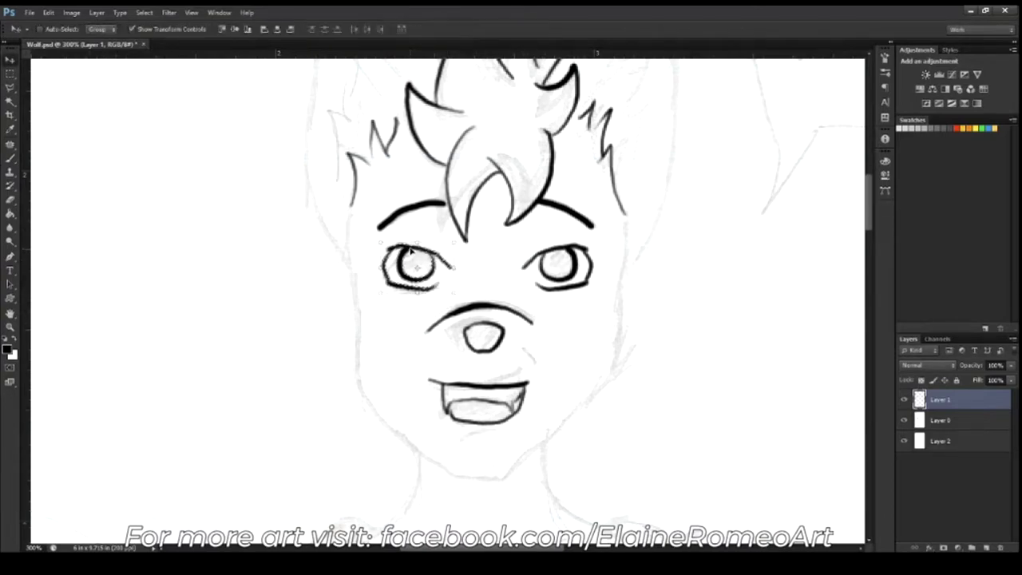
key("z")
left_click_drag(382, 339, 392, 345)
left_click(440, 373, "alt")
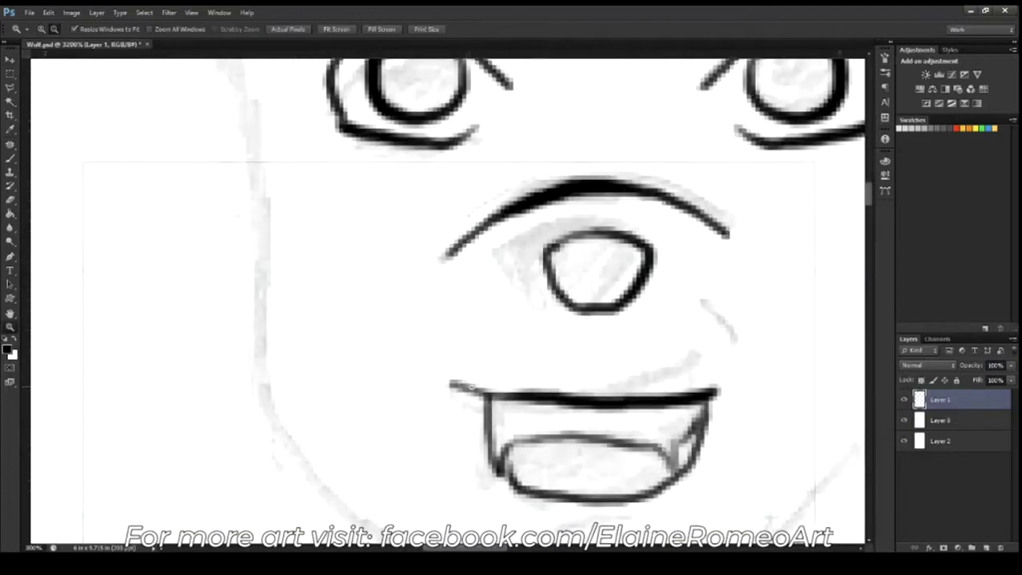
Ink the right ear outline with jagged inner fur, plus the right jaw and cheek line
left_click(508, 297)
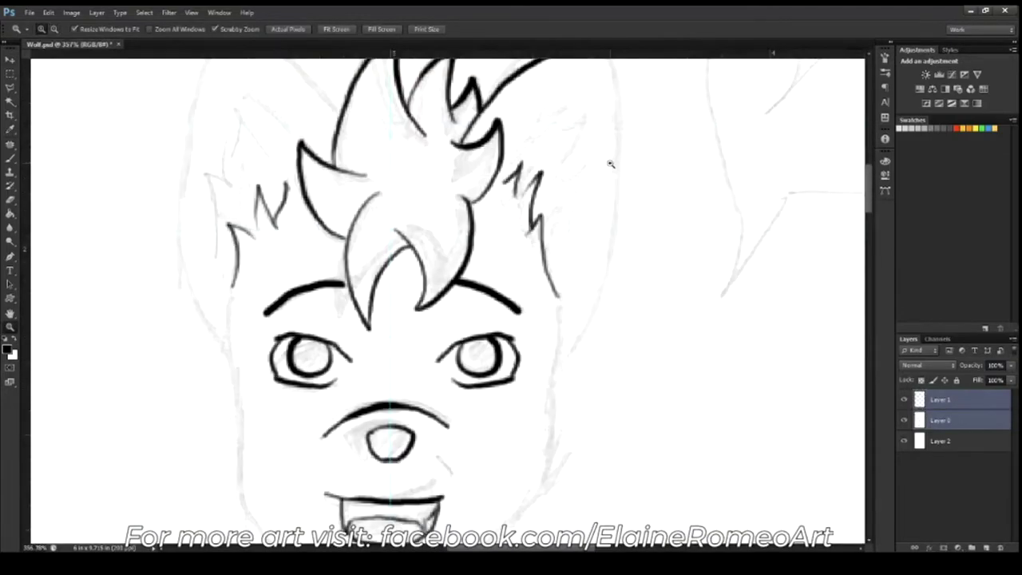
key("b")
mouse_move(600, 136)
left_mouse_down()
mouse_move(621, 191)
mouse_move(565, 435)
left_mouse_up()
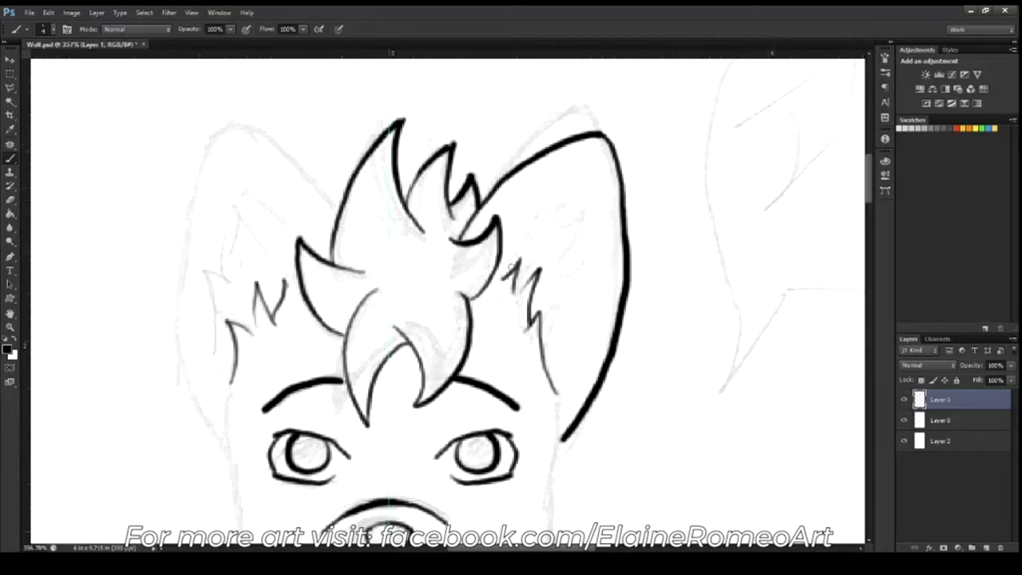
left_click_drag(511, 270, 567, 180)
left_click_drag(568, 366, 572, 302)
mouse_move(601, 211)
left_mouse_down()
mouse_move(280, 212)
mouse_move(292, 339)
mouse_move(323, 387)
mouse_move(472, 464)
mouse_move(615, 324)
mouse_move(616, 185)
left_mouse_up()
left_click_drag(265, 176, 256, 323)
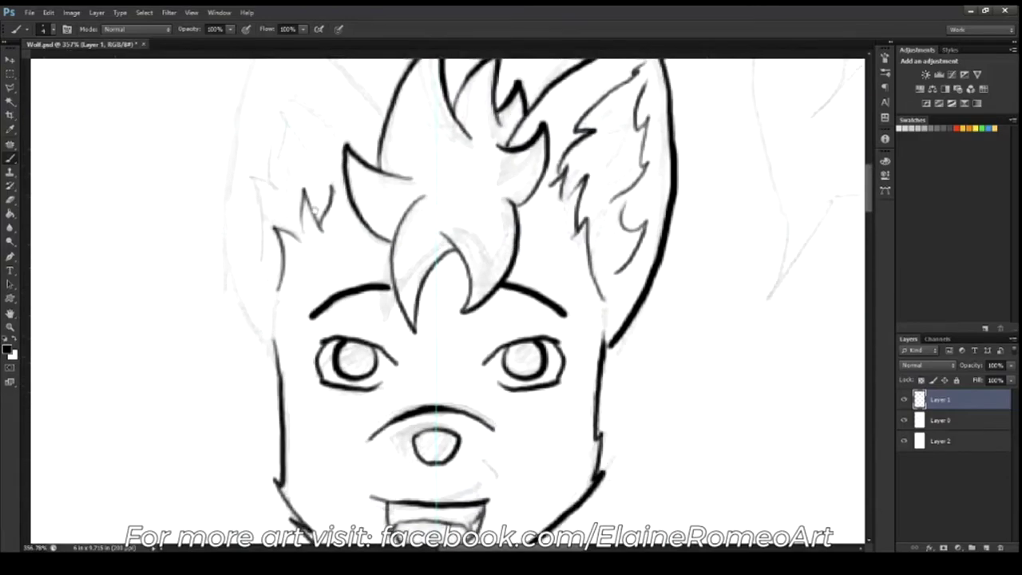
Duplicate the right ear, move it left and flip it with width -100%
left_click_drag(366, 64, 346, 155)
key("l")
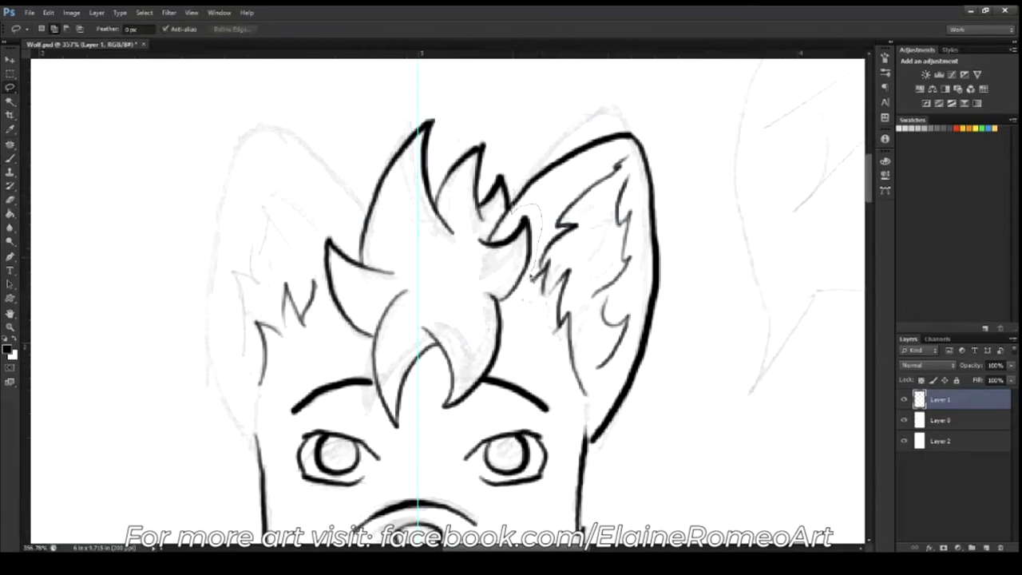
key("ctrl+j")
key("ctrl+t")
mouse_move(591, 288)
left_mouse_down()
mouse_move(217, 287)
mouse_move(275, 282)
mouse_move(176, 255)
mouse_move(180, 351)
left_mouse_up()
type("-100")
key("Return")
key("Return")
Erase stray fur in the left ear, shift it toward the head, and join its outline to the hair
key("e")
mouse_move(212, 231)
left_mouse_down()
mouse_move(182, 343)
mouse_move(216, 242)
left_mouse_up()
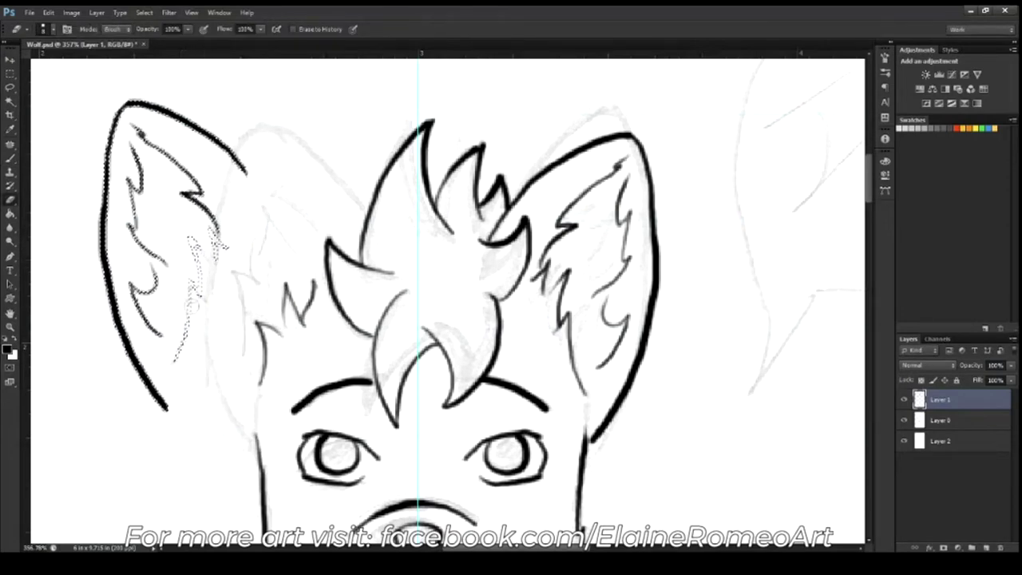
left_click_drag(177, 356, 212, 235)
key("v")
mouse_move(215, 147)
left_mouse_down()
mouse_move(306, 134)
mouse_move(334, 200)
mouse_move(313, 199)
left_mouse_up()
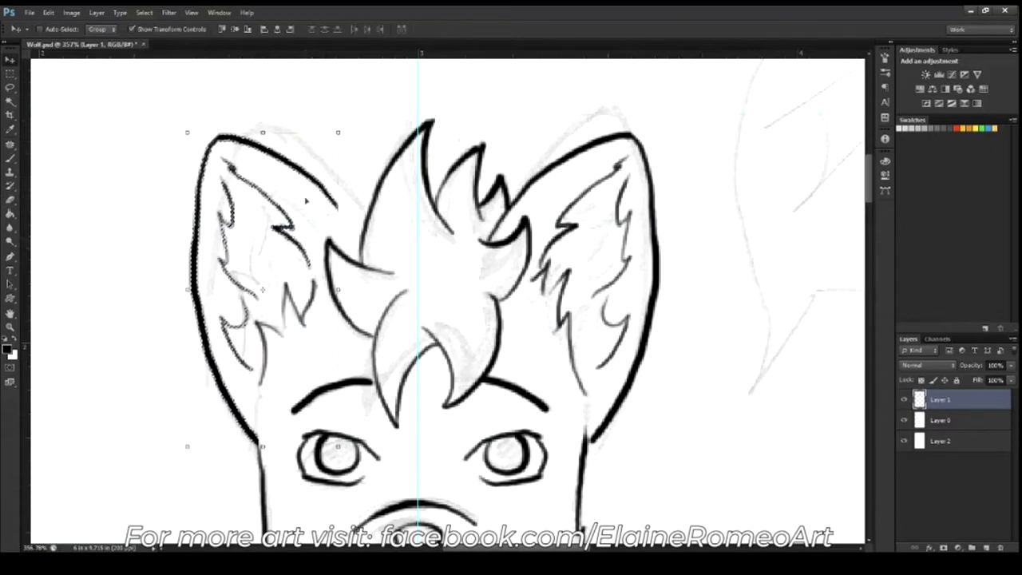
key("e")
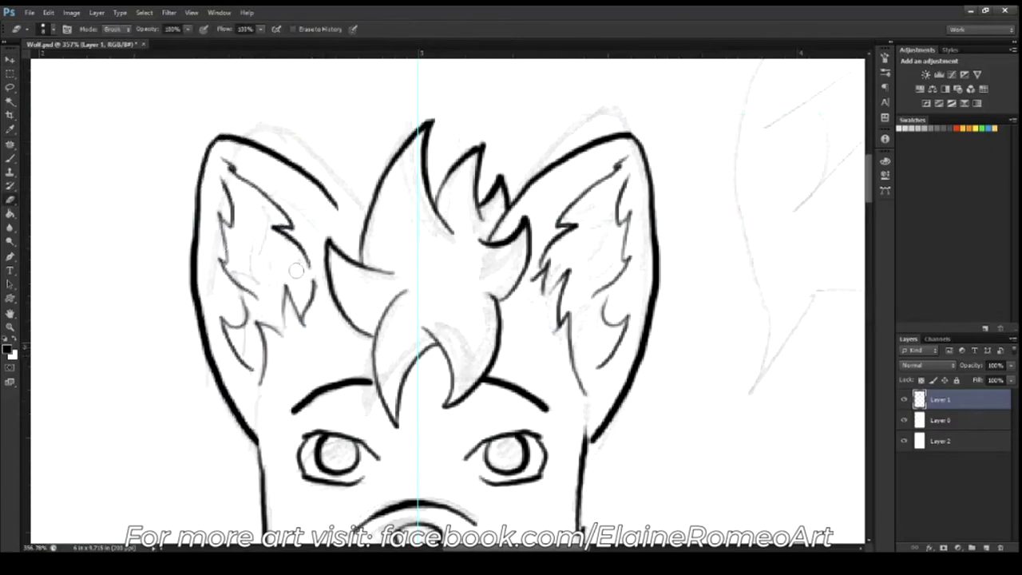
key("b")
mouse_move(339, 209)
left_mouse_down()
mouse_move(361, 230)
mouse_move(317, 203)
left_mouse_up()
key("e")
scroll(415, 287, "down", 5)
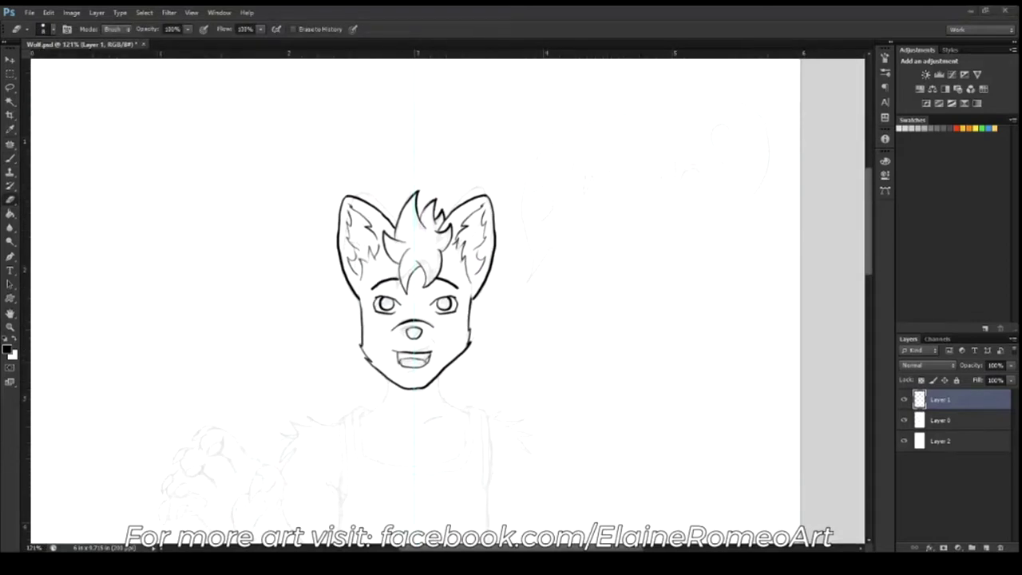
Erase the old mouth and redraw it open with fangs and lower teeth
scroll(410, 385, "up", 2)
scroll(409, 386, "up", 2)
scroll(410, 386, "up", 1)
mouse_move(368, 303)
left_mouse_down()
mouse_move(397, 248)
mouse_move(456, 312)
left_mouse_up()
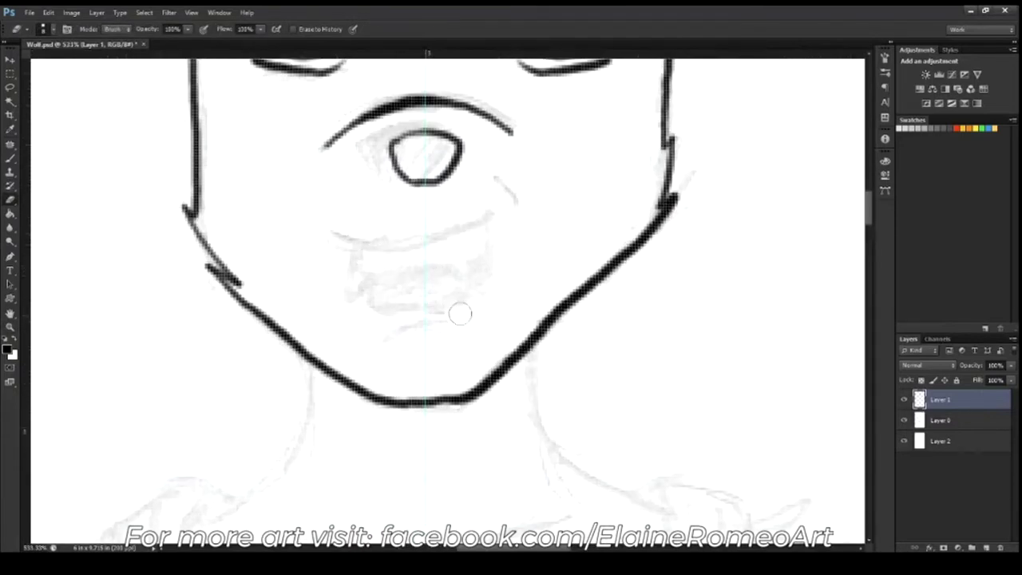
key("b")
left_click_drag(321, 233, 489, 237)
mouse_move(349, 239)
left_mouse_down()
mouse_move(489, 237)
mouse_move(453, 265)
mouse_move(475, 244)
left_mouse_up()
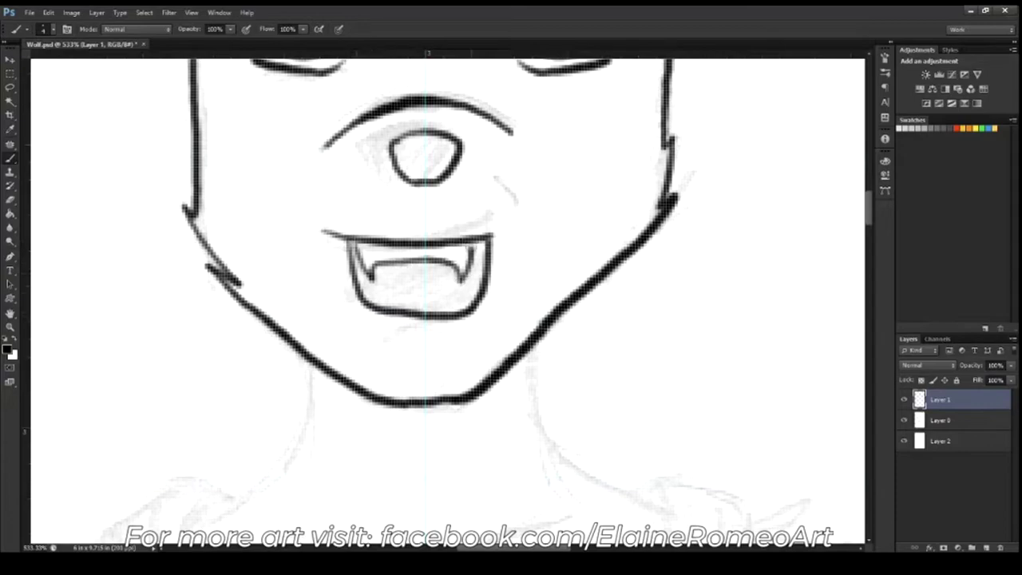
left_click_drag(364, 300, 456, 294)
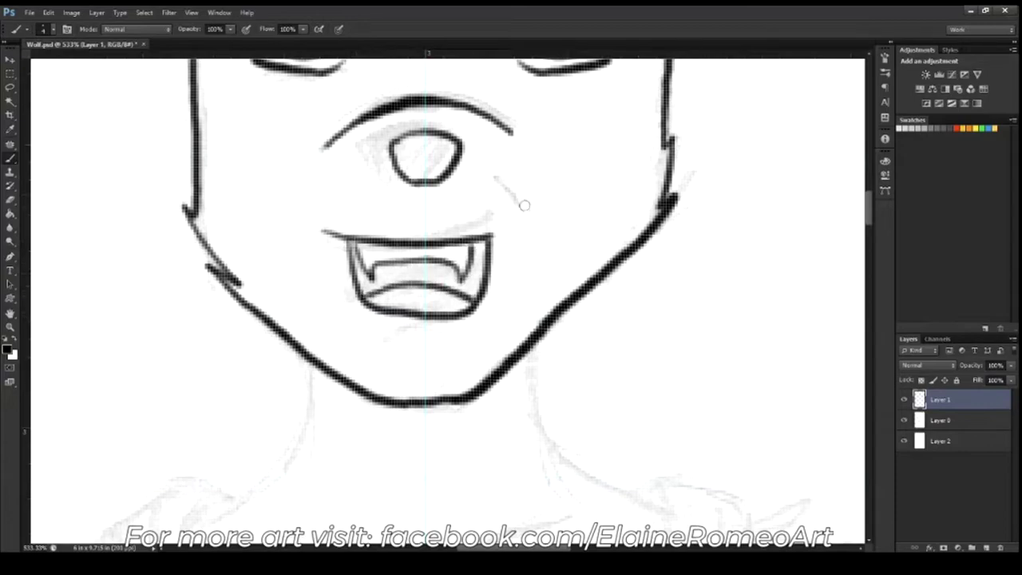
Ink the neck on both sides, the shoulder line and the shoulder strap outline
scroll(524, 205, "down", 5)
left_click_drag(532, 144, 553, 302)
mouse_move(297, 172)
left_mouse_down()
mouse_move(303, 270)
mouse_move(120, 162)
left_mouse_up()
mouse_move(352, 132)
left_mouse_down()
mouse_move(475, 211)
mouse_move(476, 257)
left_mouse_up()
mouse_move(454, 192)
left_mouse_down()
mouse_move(537, 204)
mouse_move(574, 272)
left_mouse_up()
left_click_drag(565, 226, 622, 199)
mouse_move(593, 240)
left_mouse_down()
mouse_move(613, 226)
mouse_move(731, 241)
left_mouse_up()
Add zig-zag fur spikes along the right shoulder and down the arm, plus a collarbone stroke
left_click_drag(635, 275, 726, 243)
key("ctrl+z")
mouse_move(634, 276)
left_mouse_down()
mouse_move(731, 241)
mouse_move(760, 304)
left_mouse_up()
mouse_move(683, 313)
left_mouse_down()
mouse_move(760, 303)
mouse_move(762, 390)
left_mouse_up()
left_click_drag(703, 363, 764, 393)
mouse_move(280, 288)
left_mouse_down()
mouse_move(539, 307)
mouse_move(636, 260)
left_mouse_up()
Redo the collarbone curves, then ink the neckline, left shoulder line and a strap edge
key("ctrl+z")
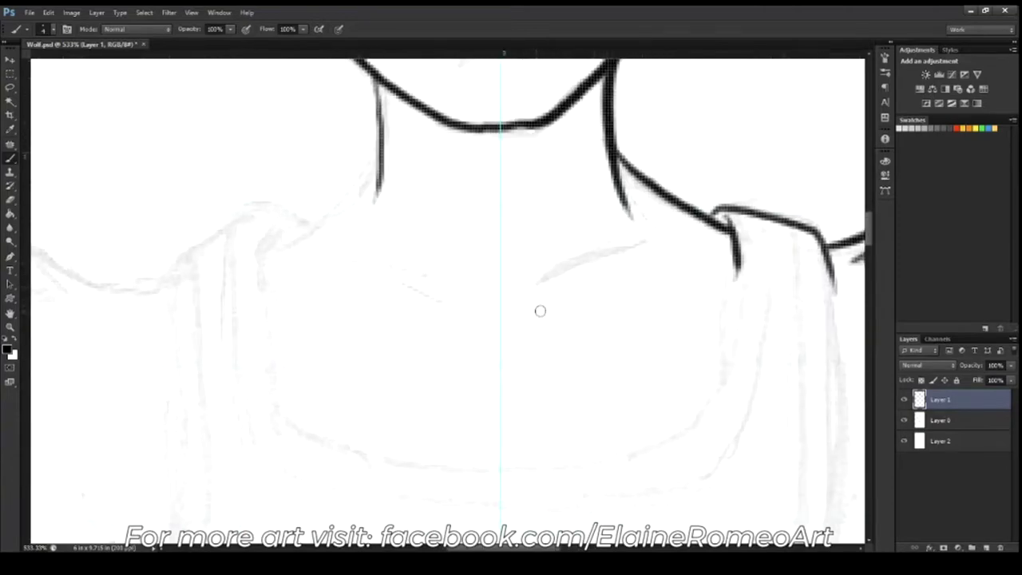
left_click_drag(540, 311, 648, 278)
left_click_drag(449, 310, 368, 280)
mouse_move(272, 222)
left_mouse_down()
mouse_move(263, 278)
mouse_move(331, 433)
mouse_move(708, 404)
mouse_move(735, 240)
left_mouse_up()
mouse_move(384, 151)
left_mouse_down()
mouse_move(320, 223)
mouse_move(267, 244)
left_mouse_up()
mouse_move(271, 206)
left_mouse_down()
mouse_move(172, 260)
mouse_move(312, 227)
left_mouse_up()
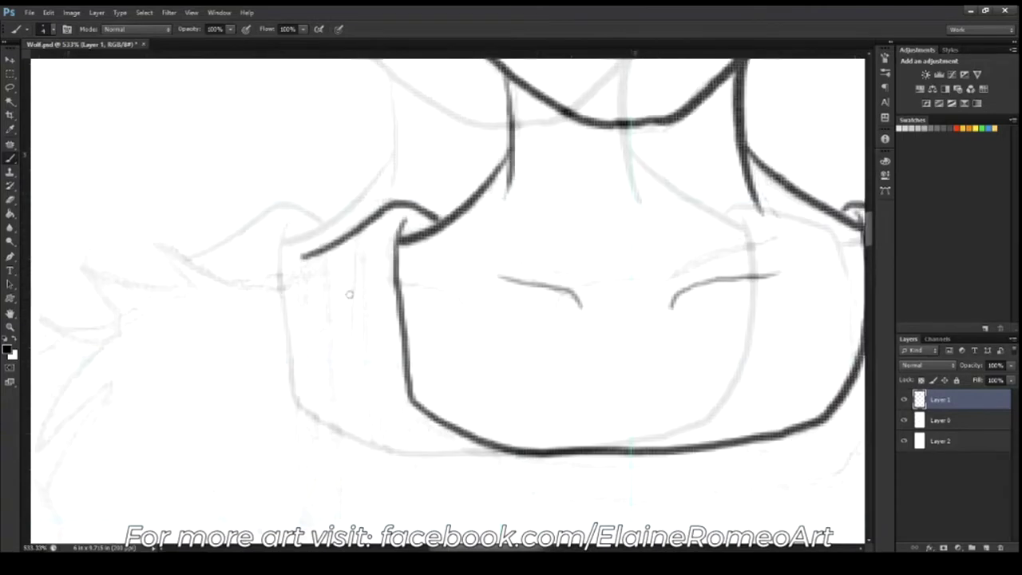
mouse_move(528, 230)
left_mouse_down()
mouse_move(527, 273)
mouse_move(385, 215)
mouse_move(416, 257)
mouse_move(310, 228)
mouse_move(358, 295)
mouse_move(271, 299)
mouse_move(275, 389)
left_mouse_up()
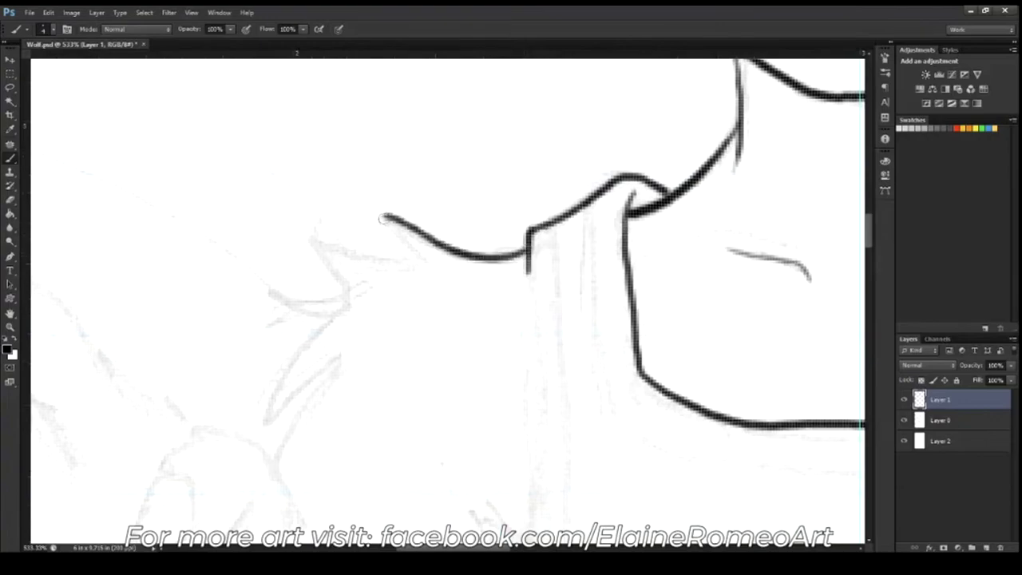
left_click_drag(331, 353, 269, 411)
Redraw the curved left strap and extend the neckline along the collar
key("z")
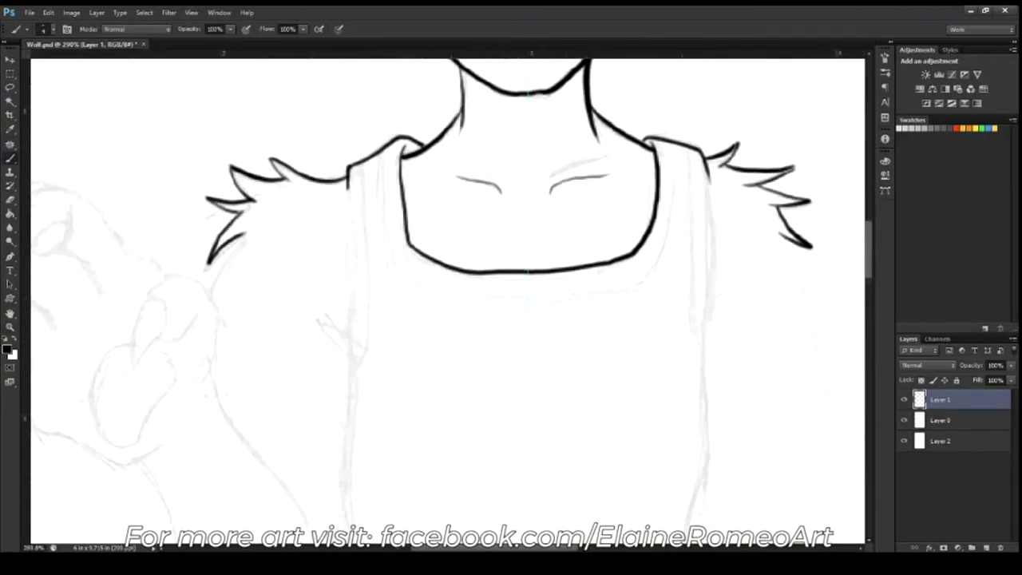
scroll(527, 143, "up", 5)
mouse_move(256, 152)
left_mouse_down()
mouse_move(254, 255)
mouse_move(559, 423)
left_mouse_up()
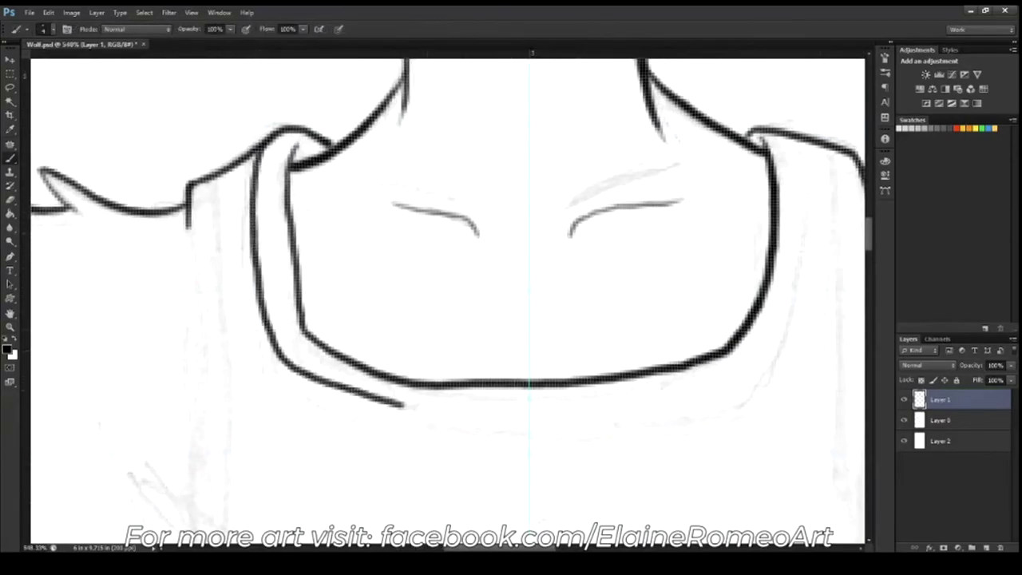
key("ctrl+z")
mouse_move(255, 143)
left_mouse_down()
mouse_move(387, 411)
mouse_move(546, 417)
left_mouse_up()
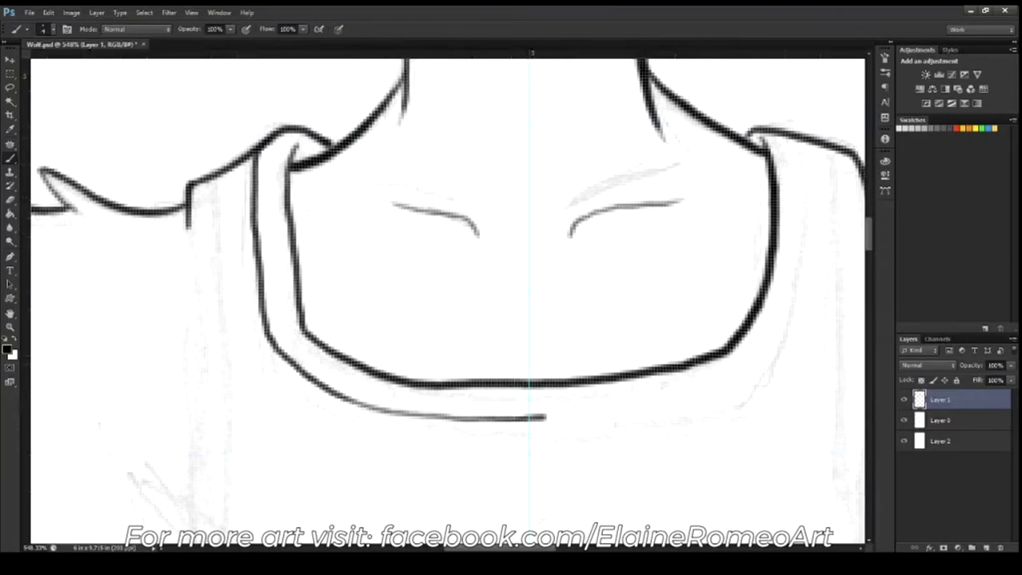
left_click_drag(782, 132, 811, 231)
key("ctrl+z")
mouse_move(790, 137)
left_mouse_down()
mouse_move(807, 271)
mouse_move(546, 416)
left_mouse_up()
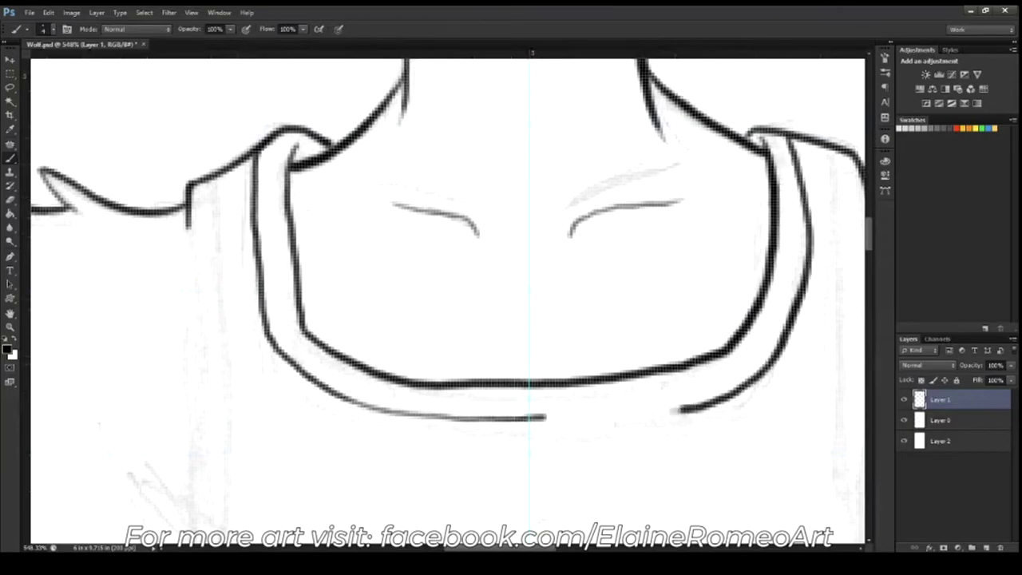
left_click_drag(199, 319, 410, 210)
Ink the left and right shoulder strap lines downward
scroll(409, 210, "down", 3)
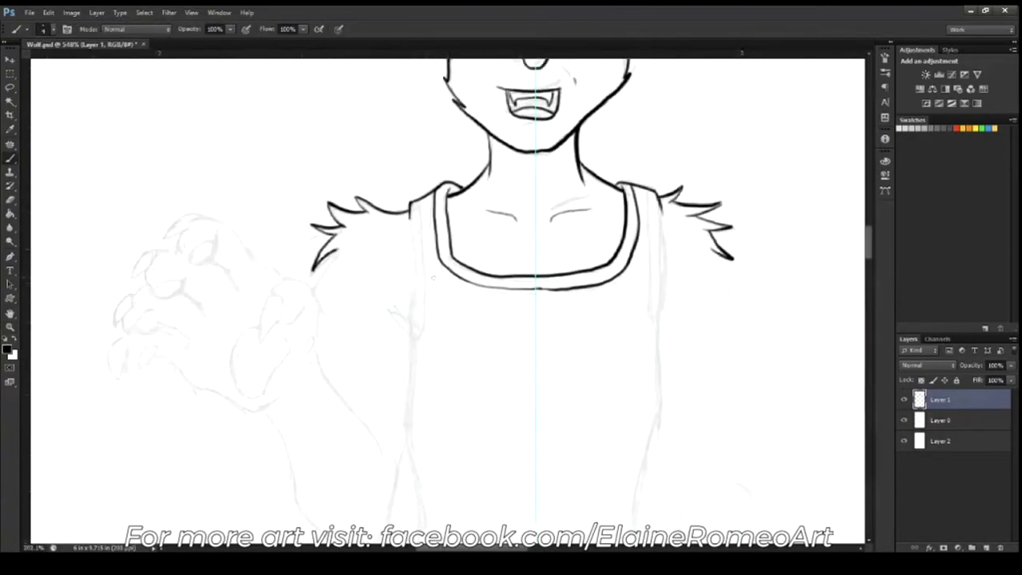
scroll(405, 279, "up", 2)
mouse_move(345, 112)
left_mouse_down()
mouse_move(340, 362)
mouse_move(212, 379)
left_mouse_up()
left_click_drag(591, 108, 582, 449)
scroll(582, 319, "down", 5)
left_click_drag(592, 251, 561, 426)
scroll(561, 319, "down", 5)
left_click_drag(559, 239, 599, 293)
left_click_drag(643, 60, 601, 169)
Ink the tank top's sides down to a double hem line, plus a short belly crease
mouse_move(257, 169)
left_mouse_down()
mouse_move(343, 502)
mouse_move(384, 377)
left_mouse_up()
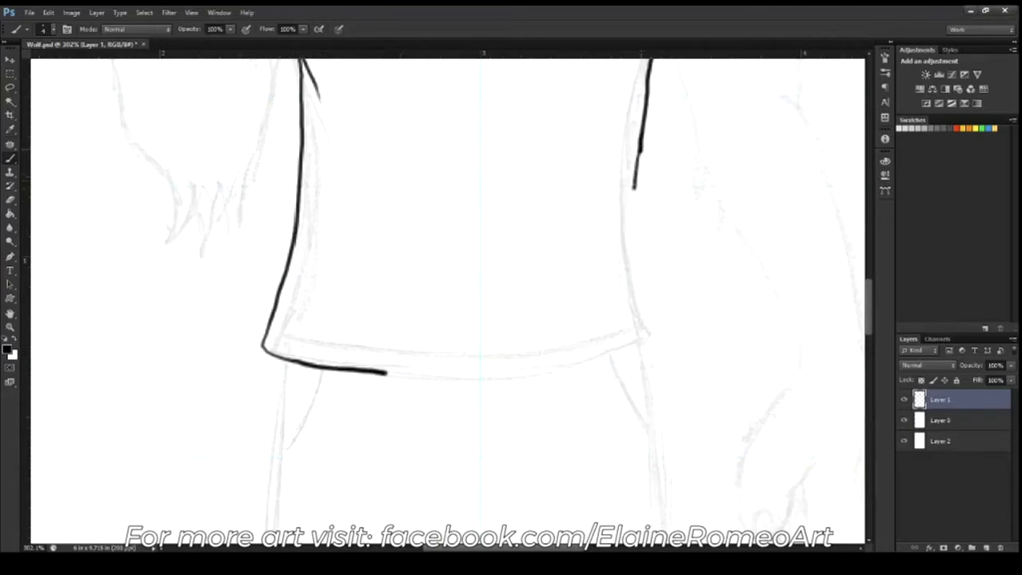
left_click_drag(639, 150, 654, 342)
left_click_drag(388, 373, 631, 354)
left_click_drag(305, 347, 639, 332)
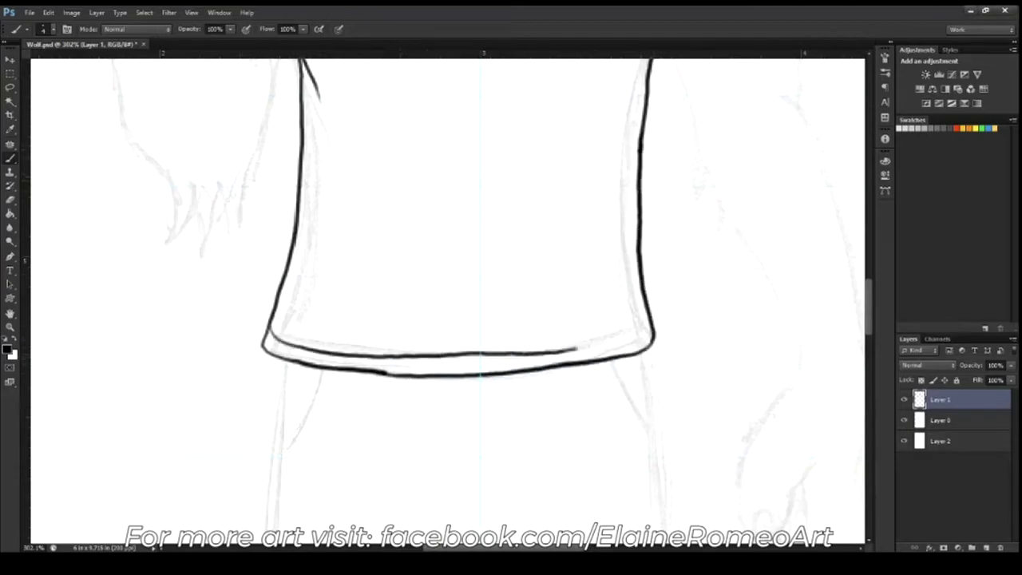
key("ctrl+z")
mouse_move(265, 339)
left_mouse_down()
mouse_move(364, 358)
mouse_move(482, 358)
mouse_move(648, 334)
left_mouse_up()
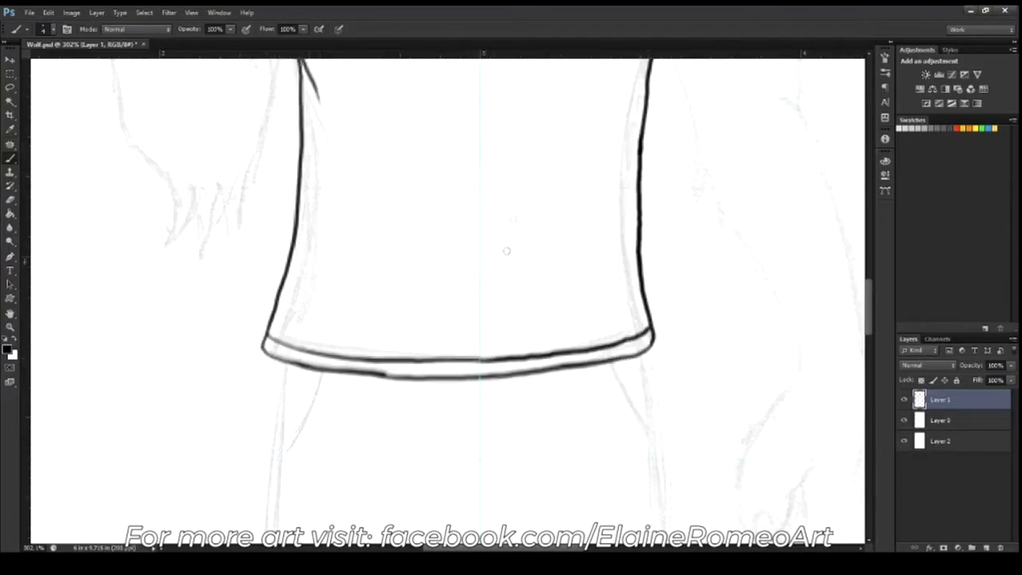
scroll(418, 401, "up", 5)
left_click_drag(379, 471, 439, 428)
scroll(456, 326, "down", 3)
scroll(472, 231, "up", 2)
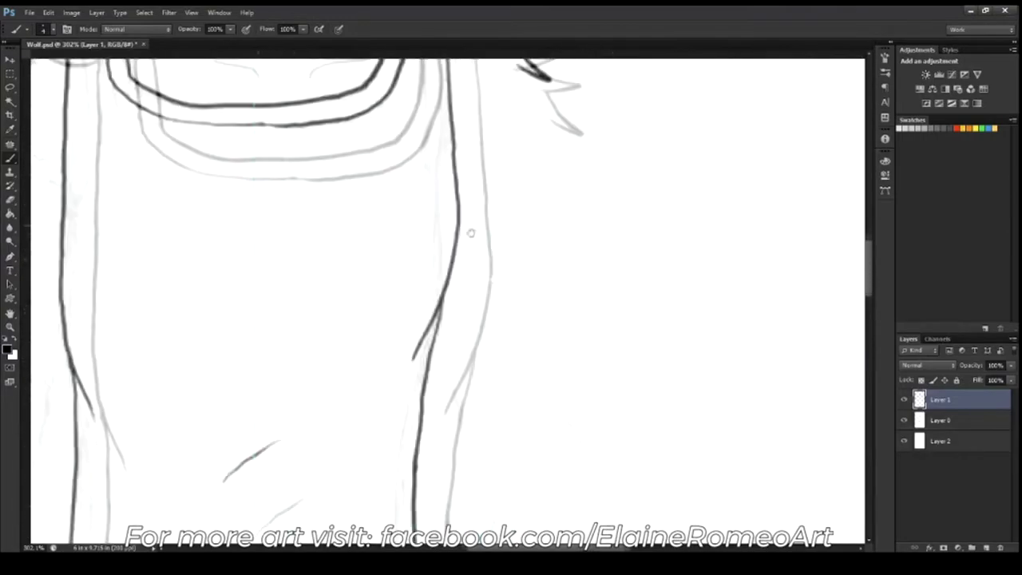
Ink the lowered arm's curve beside the body and the shoulder line, redoing one misplaced stroke
scroll(481, 332, "down", 3)
scroll(481, 332, "down", 3)
scroll(484, 249, "up", 2)
scroll(401, 196, "up", 5)
scroll(484, 128, "down", 1)
scroll(452, 258, "up", 1)
scroll(415, 223, "down", 5)
left_click_drag(400, 214, 480, 419)
key("ctrl+z")
left_click_drag(401, 230, 478, 414)
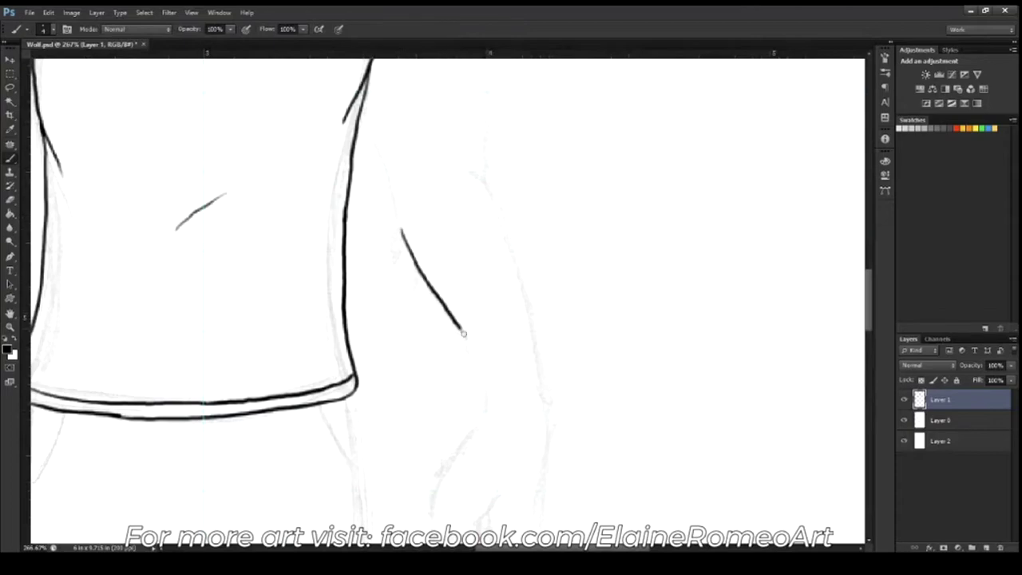
left_click_drag(363, 108, 386, 222)
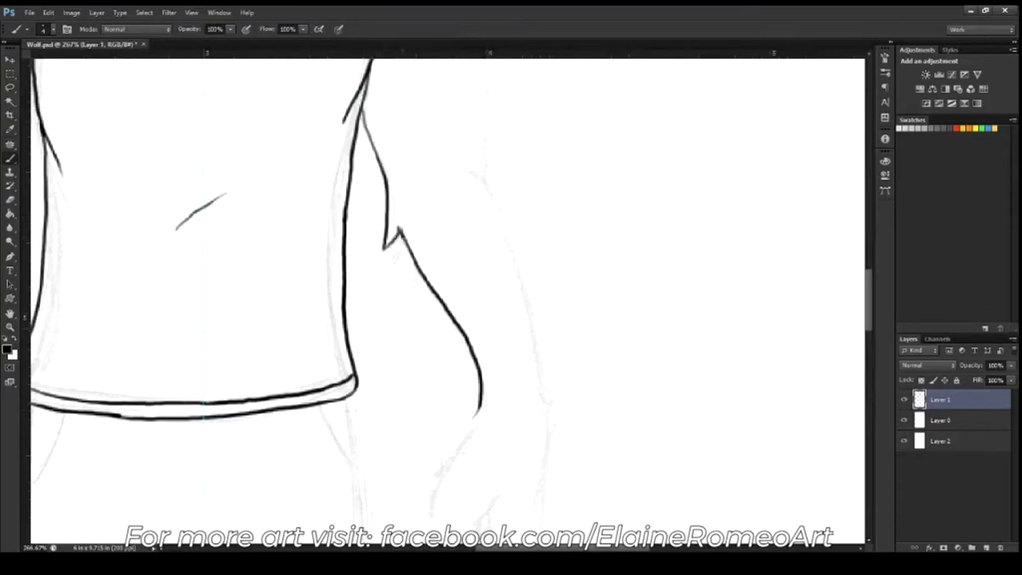
Trace the rest of the lowered arm down to the hanging hand's outline
scroll(457, 203, "up", 5)
scroll(455, 159, "down", 1)
left_click_drag(452, 98, 487, 394)
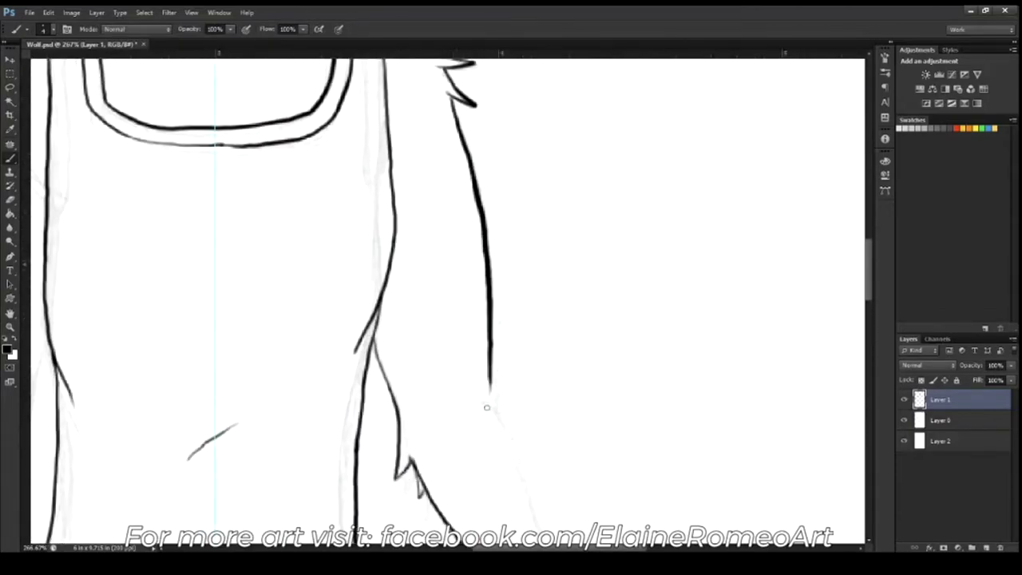
scroll(484, 392, "down", 5)
left_click_drag(467, 121, 545, 361)
scroll(545, 361, "down", 5)
scroll(491, 175, "up", 1)
left_click_drag(491, 176, 444, 315)
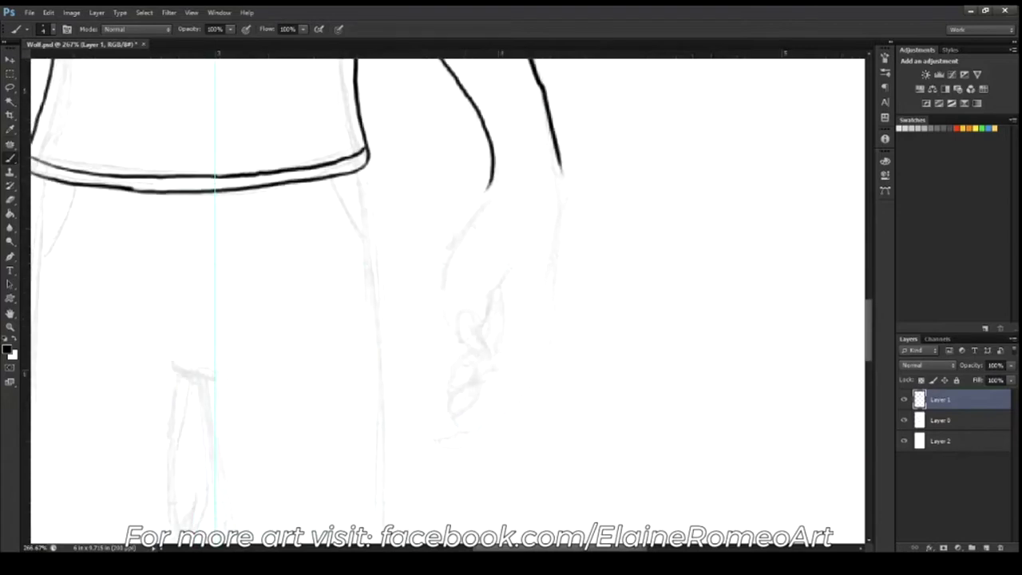
Ink the hanging hand's thumb, outer edge and lower fingers, then begin the raised fist
left_click_drag(485, 320, 480, 287)
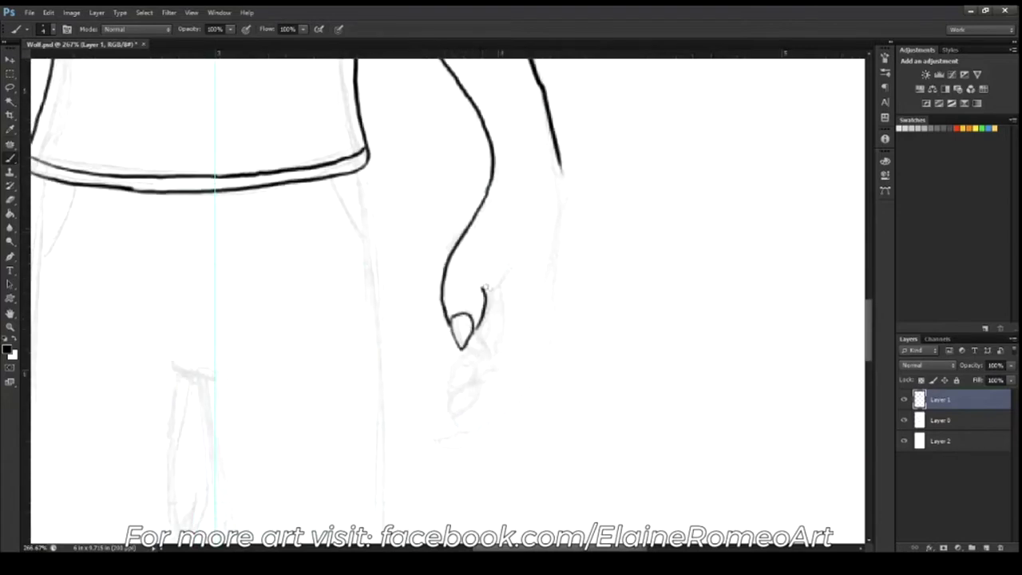
mouse_move(561, 157)
left_mouse_down()
mouse_move(551, 376)
mouse_move(483, 431)
mouse_move(452, 417)
mouse_move(479, 433)
mouse_move(502, 369)
mouse_move(503, 302)
left_mouse_up()
mouse_move(459, 393)
left_mouse_down()
mouse_move(501, 340)
mouse_move(488, 363)
left_mouse_up()
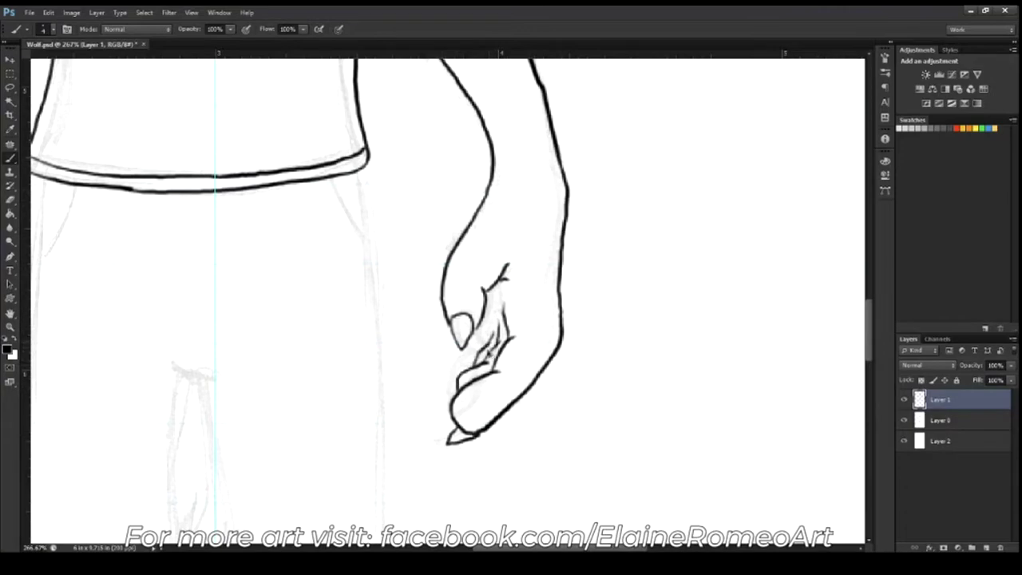
mouse_move(452, 422)
left_mouse_down()
mouse_move(477, 398)
mouse_move(479, 379)
left_mouse_up()
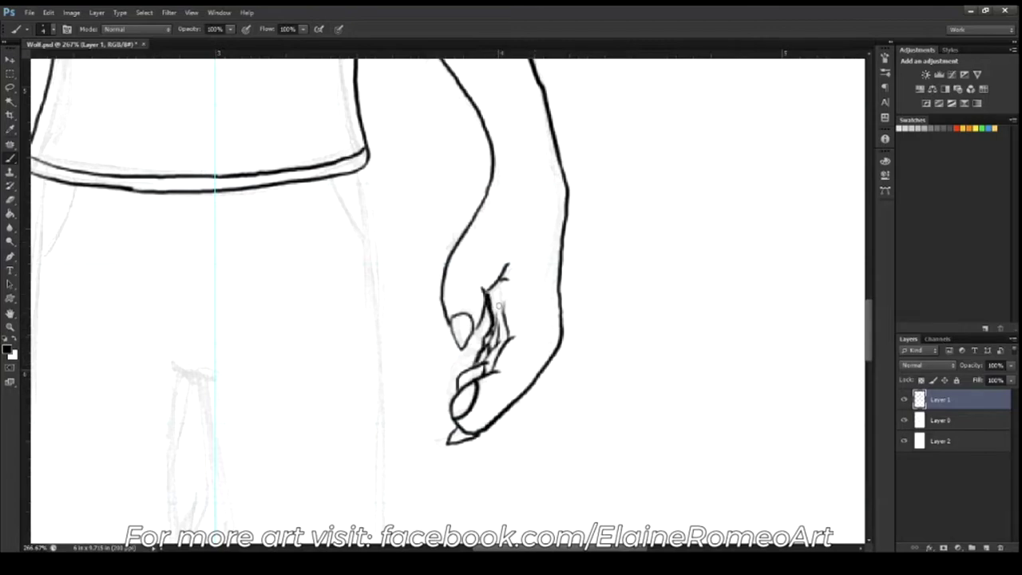
mouse_move(376, 382)
left_mouse_down()
mouse_move(438, 225)
mouse_move(473, 252)
mouse_move(451, 211)
mouse_move(508, 231)
mouse_move(499, 329)
left_mouse_up()
key("ctrl+z")
Ink the raised paw's knuckle and upper finger curves, reshaping the thumb edge
mouse_move(430, 235)
left_mouse_down()
mouse_move(423, 286)
mouse_move(455, 257)
mouse_move(441, 262)
left_mouse_up()
key("e")
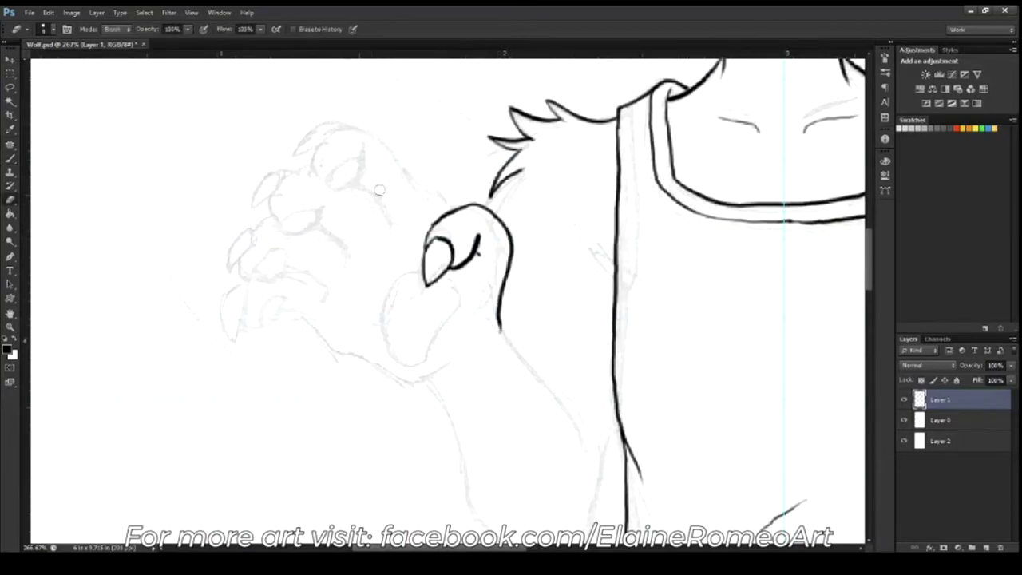
left_click_drag(380, 190, 435, 197)
key("b")
left_click_drag(366, 169, 438, 215)
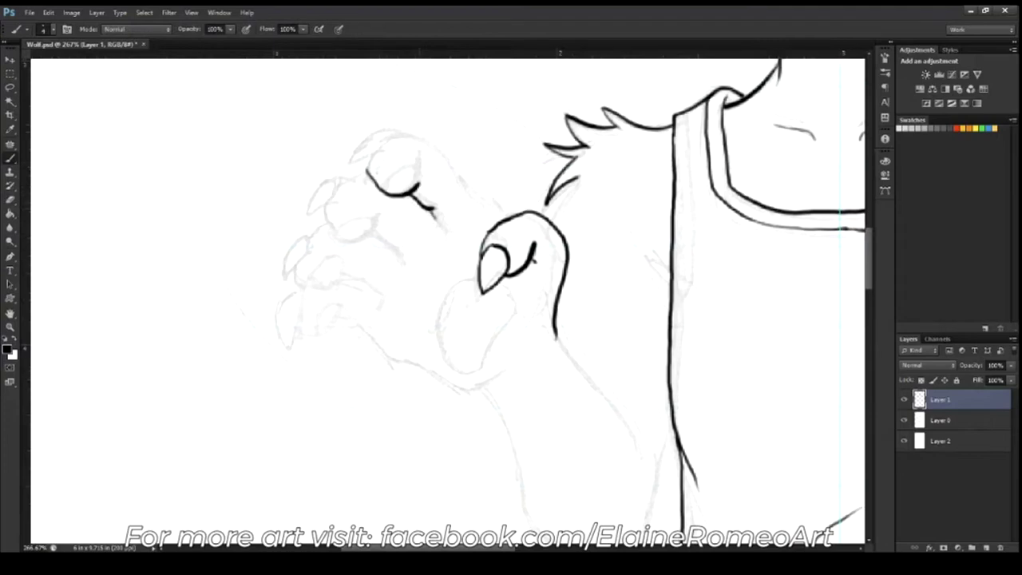
mouse_move(369, 164)
left_mouse_down()
mouse_move(384, 145)
mouse_move(389, 163)
mouse_move(374, 172)
mouse_move(457, 167)
mouse_move(385, 148)
mouse_move(392, 169)
mouse_move(369, 156)
mouse_move(455, 177)
mouse_move(499, 222)
left_mouse_up()
key("e")
key("b")
key("e")
key("b")
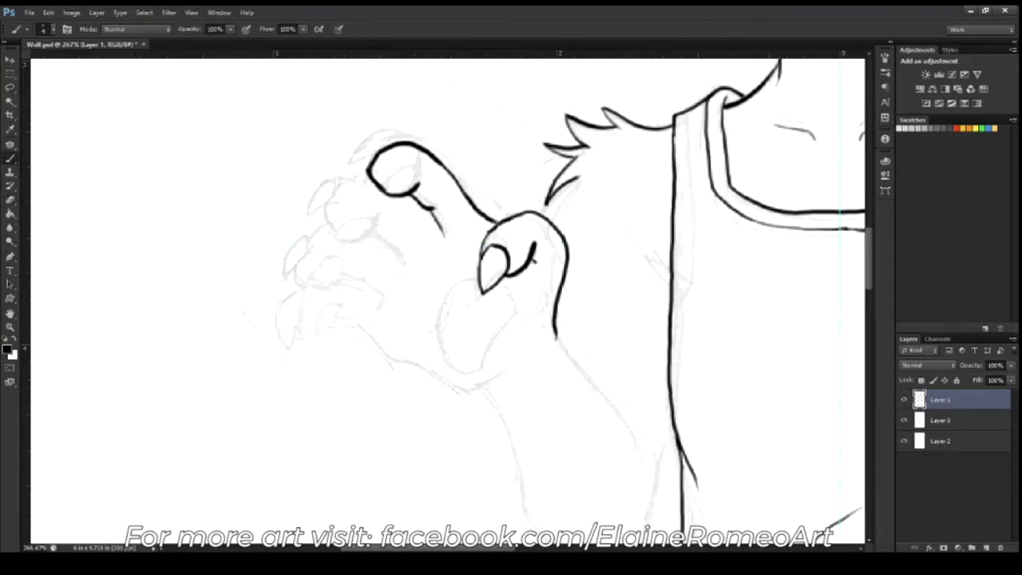
Ink a looping finger beside the upper fingertip, clean its stray lines, and save
mouse_move(328, 206)
left_mouse_down()
mouse_move(377, 225)
mouse_move(374, 180)
left_mouse_up()
key("e")
key("b")
key("ctrl+z")
left_click_drag(375, 222, 369, 229)
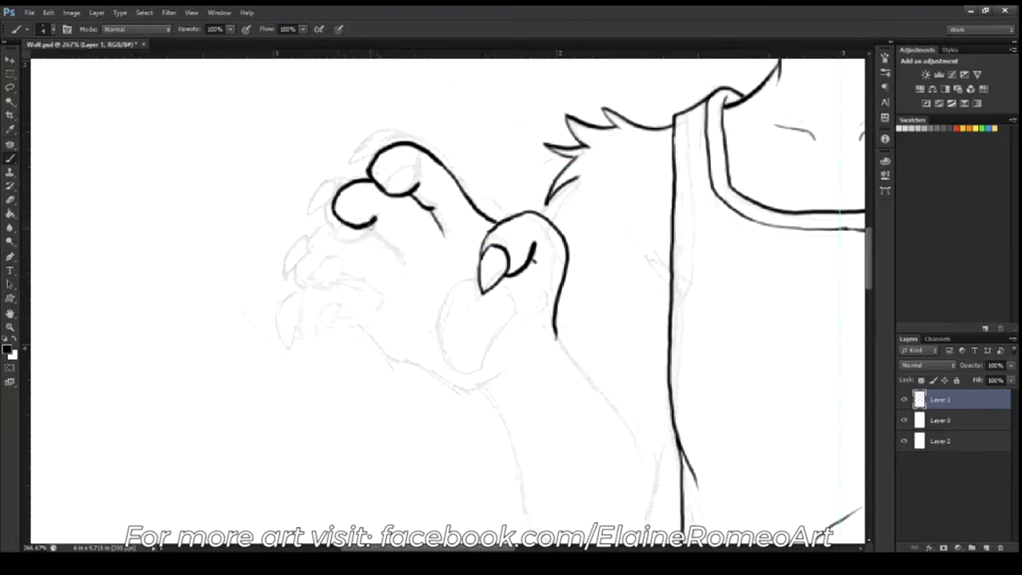
key("ctrl+s")
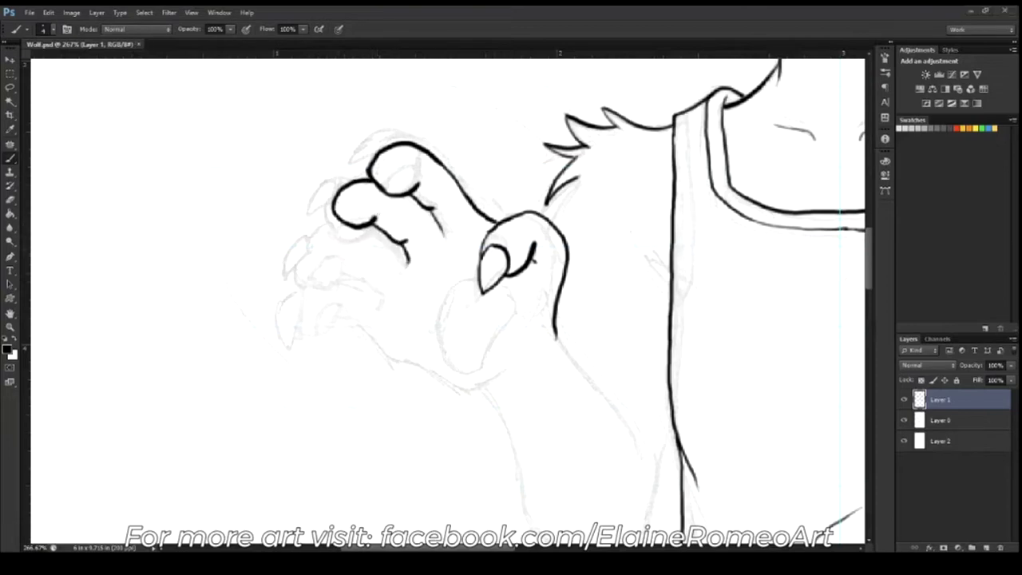
Ink the paw's toe curves and shape the small toe into a pointed claw
left_click_drag(312, 236, 370, 268)
mouse_move(334, 225)
left_mouse_down()
mouse_move(313, 236)
mouse_move(347, 311)
mouse_move(363, 280)
mouse_move(447, 372)
mouse_move(508, 378)
left_mouse_up()
key("ctrl+z")
left_click_drag(336, 291, 345, 315)
key("e")
key("b")
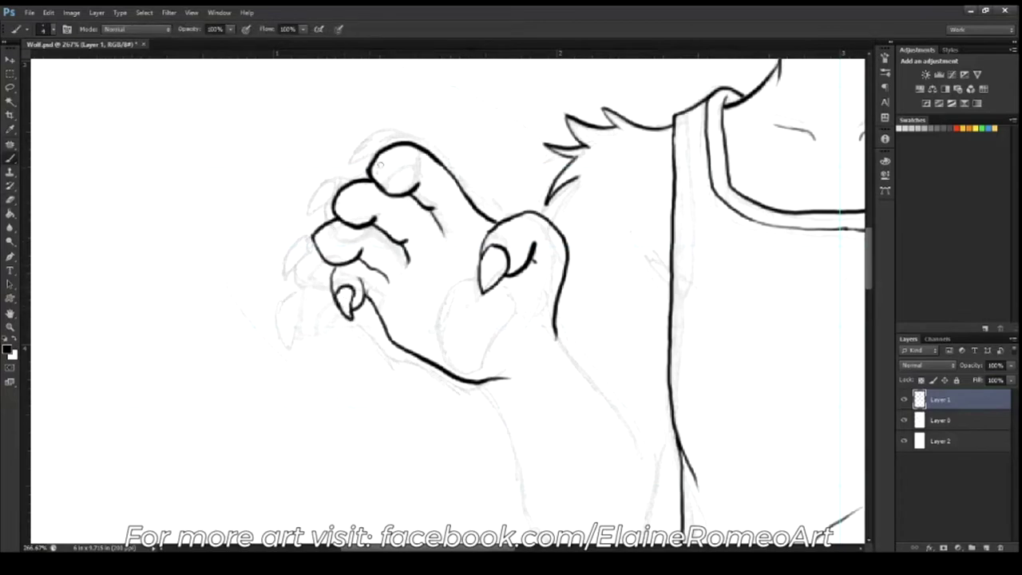
Ink claw outlines over the upper toes, erasing misdrawn edges and dark fill
mouse_move(382, 174)
left_mouse_down()
mouse_move(369, 157)
mouse_move(392, 144)
mouse_move(326, 220)
mouse_move(345, 184)
left_mouse_up()
key("e")
key("b")
mouse_move(316, 227)
left_mouse_down()
mouse_move(307, 252)
mouse_move(321, 245)
mouse_move(306, 257)
mouse_move(328, 230)
mouse_move(314, 250)
left_mouse_up()
key("e")
key("b")
key("e")
left_click_drag(340, 190, 332, 211)
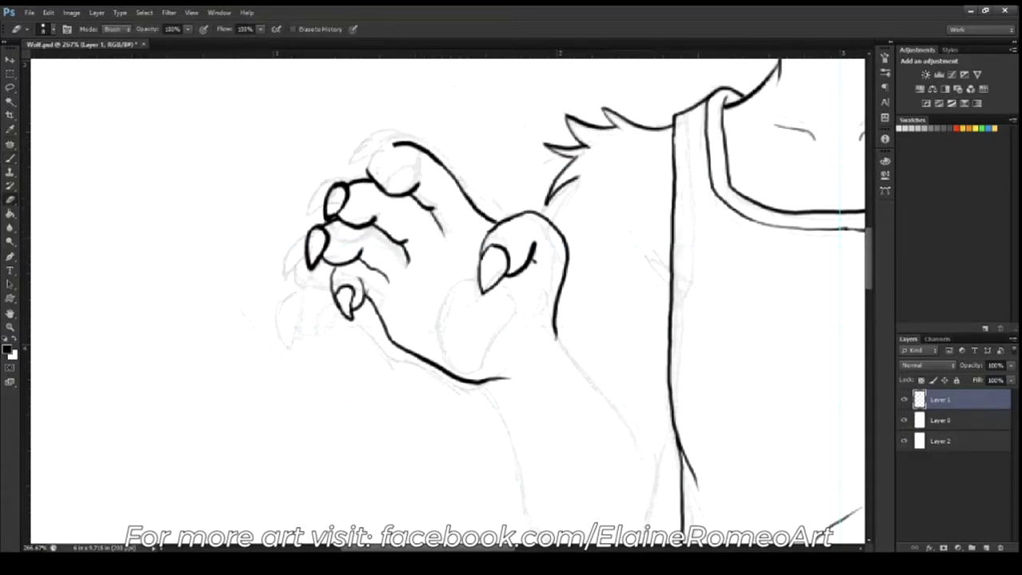
key("b")
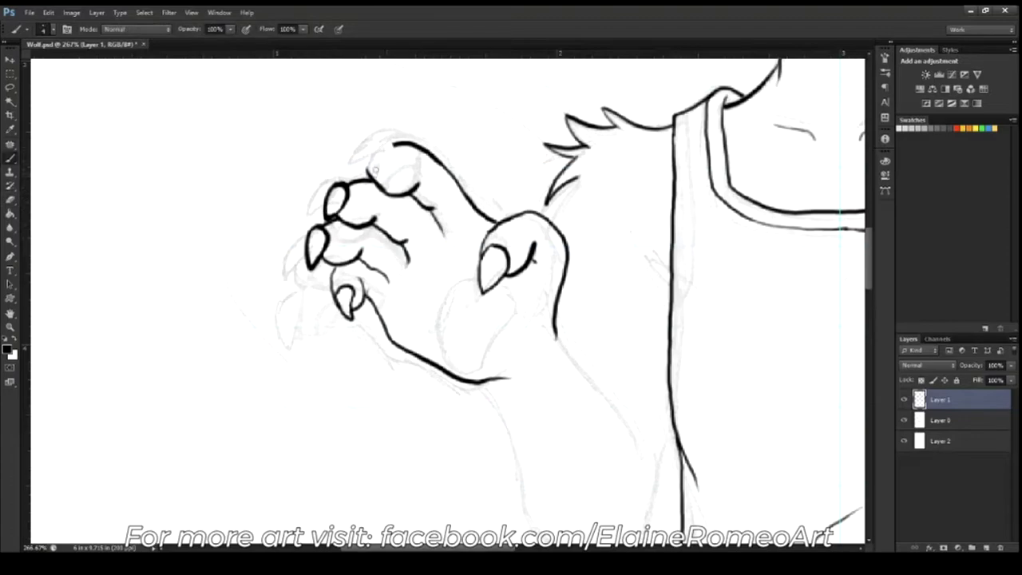
mouse_move(384, 144)
left_mouse_down()
mouse_move(364, 190)
mouse_move(395, 150)
left_mouse_up()
key("e")
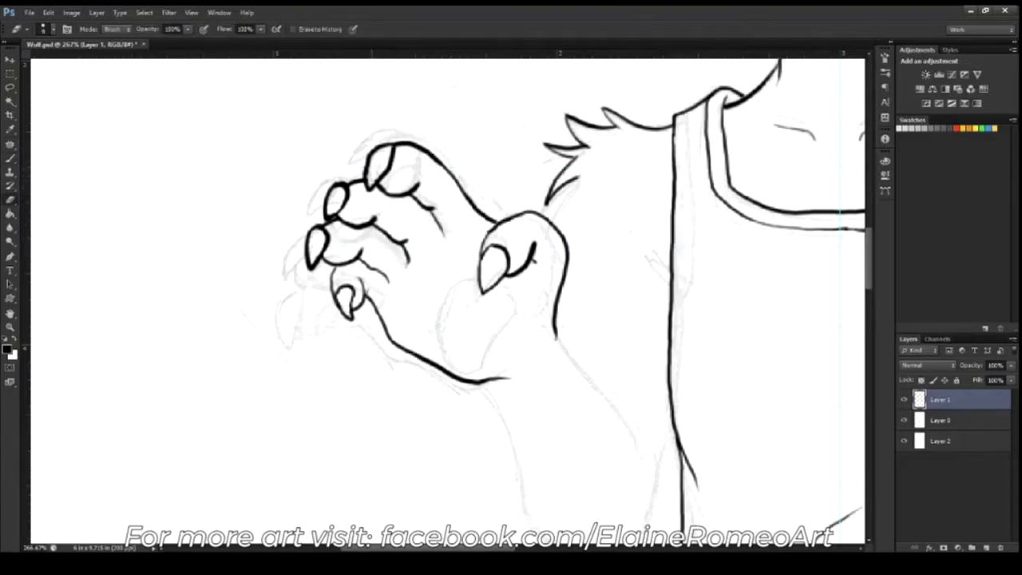
Zoom in on the claws and add inner claw shapes to each toe
left_click_drag(321, 154, 352, 154)
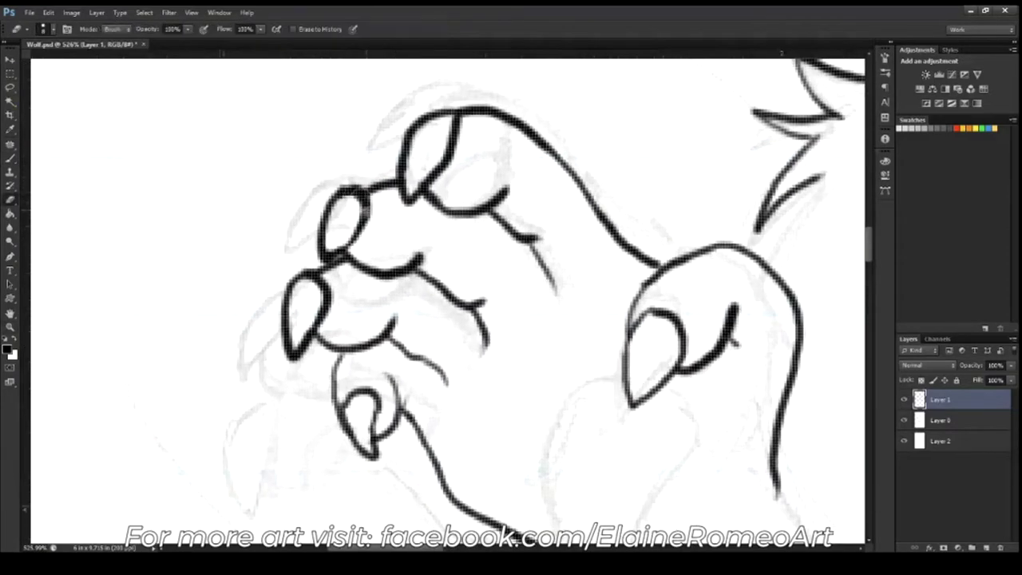
key("b")
mouse_move(351, 260)
left_mouse_down()
mouse_move(372, 189)
mouse_move(319, 240)
mouse_move(336, 272)
mouse_move(376, 195)
left_mouse_up()
left_click_drag(457, 162, 489, 206)
mouse_move(368, 222)
left_mouse_down()
mouse_move(403, 217)
mouse_move(412, 264)
left_mouse_up()
left_click_drag(324, 309, 390, 321)
Ink the palm pad, erasing and redrawing its left edge and top outline
left_click_drag(384, 396, 192, 259)
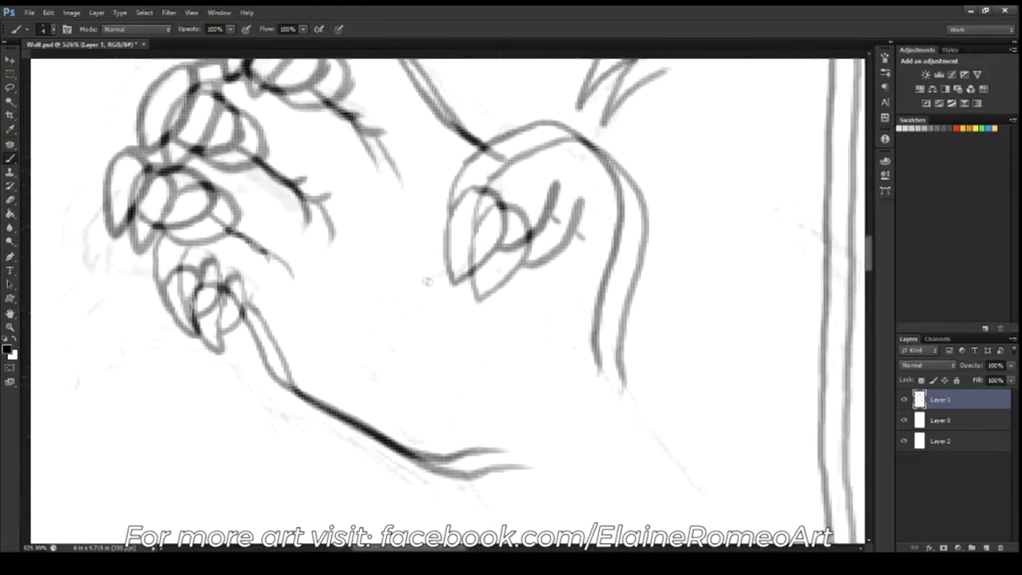
mouse_move(369, 399)
left_mouse_down()
mouse_move(462, 380)
mouse_move(473, 284)
mouse_move(449, 259)
mouse_move(352, 297)
mouse_move(372, 403)
left_mouse_up()
left_click_drag(217, 286, 392, 436)
key("ctrl+z")
left_click_drag(268, 240, 248, 289)
key("e")
left_click_drag(353, 327, 431, 239)
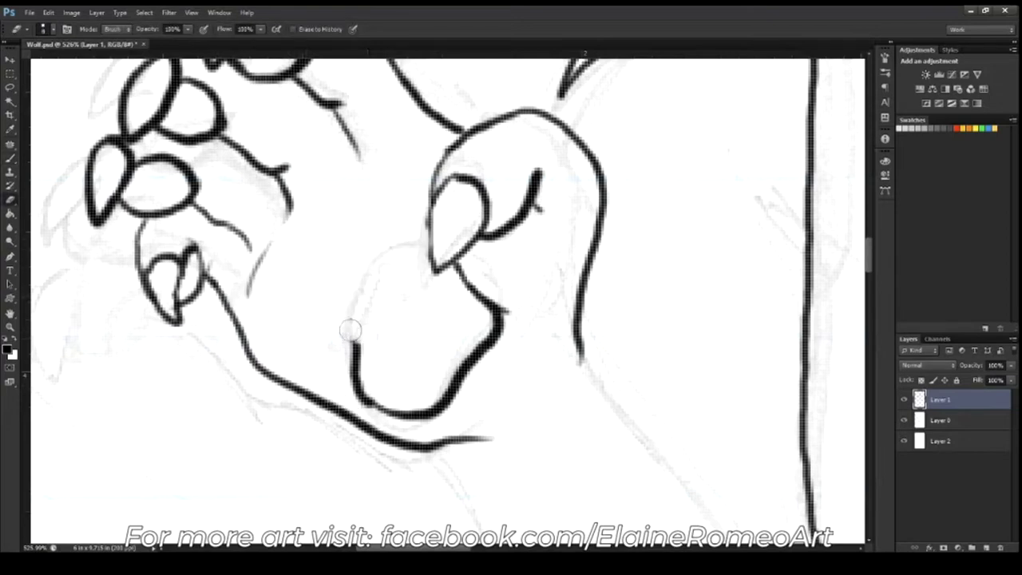
left_click_drag(361, 336, 358, 373)
key("b")
mouse_move(325, 292)
left_mouse_down()
mouse_move(350, 369)
mouse_move(395, 412)
left_mouse_up()
left_click_drag(331, 287, 433, 241)
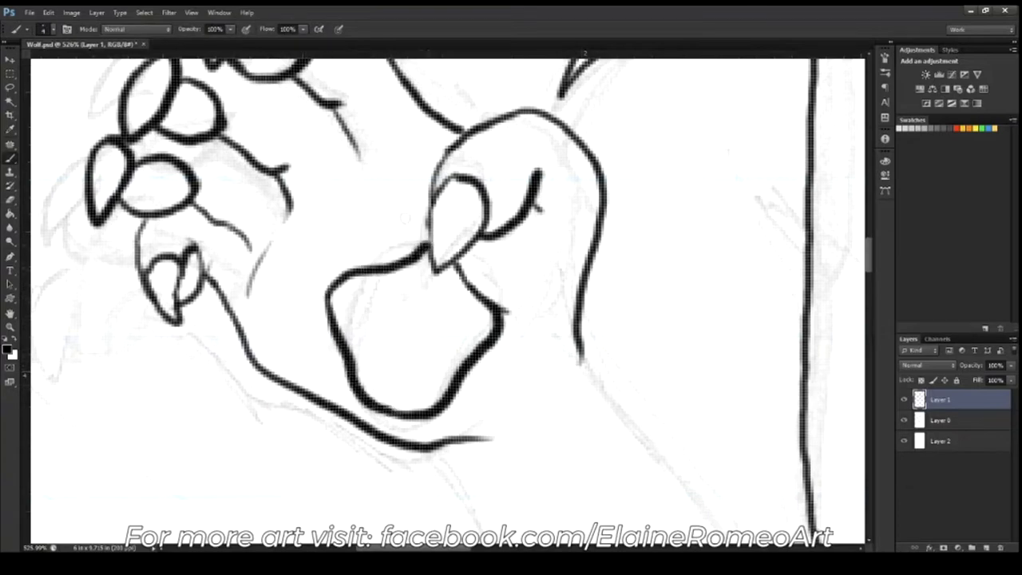
Ink the wrist and forearm down to a hooked, furry elbow, then view the whole figure
key("z")
left_click(412, 262, "alt")
mouse_move(492, 363)
left_mouse_down()
mouse_move(385, 274)
mouse_move(416, 274)
left_mouse_up()
key("b")
left_click_drag(515, 369, 395, 201)
mouse_move(315, 263)
left_mouse_down()
mouse_move(391, 476)
mouse_move(347, 360)
mouse_move(376, 383)
mouse_move(382, 444)
mouse_move(447, 369)
mouse_move(504, 204)
left_mouse_up()
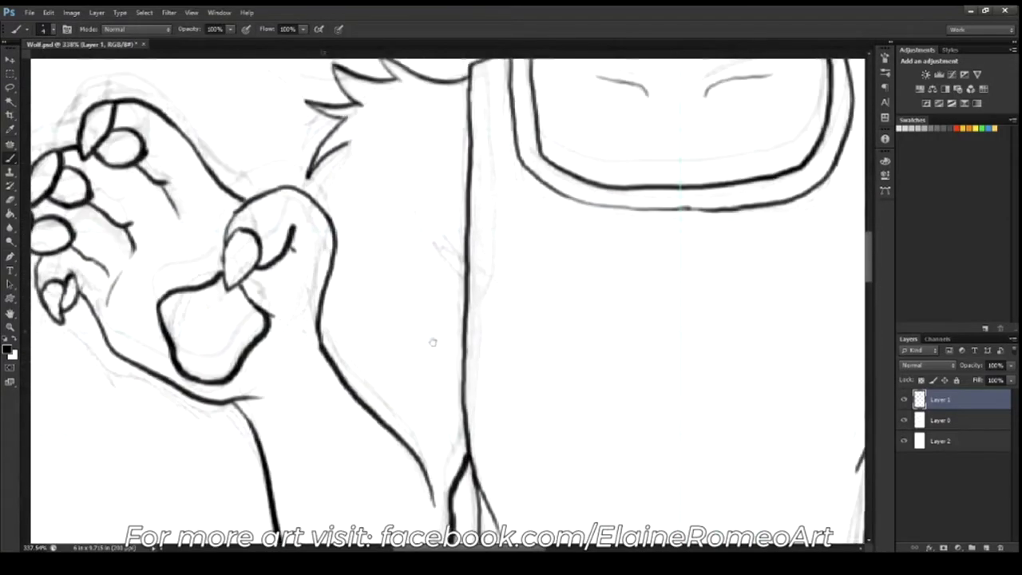
left_click_drag(355, 156, 322, 222)
mouse_move(769, 316)
left_mouse_down()
mouse_move(394, 292)
mouse_move(424, 314)
left_mouse_up()
key("ctrl+z")
key("ctrl+1")
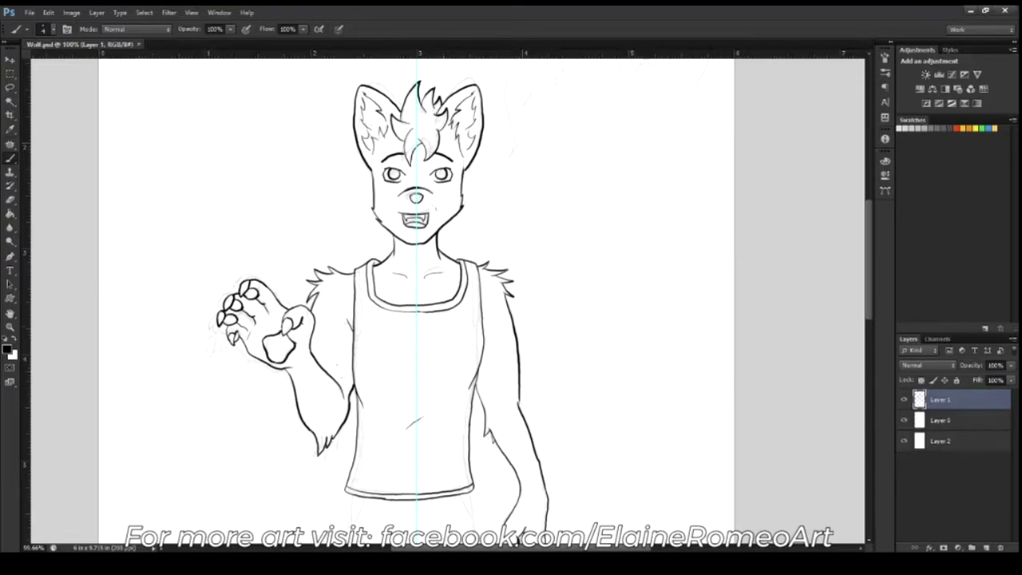
Ink the pant leg line below the hem and the first foot's teardrop toe pads
scroll(480, 304, "down", 3)
scroll(479, 303, "down", 2)
left_click_drag(400, 330, 445, 330)
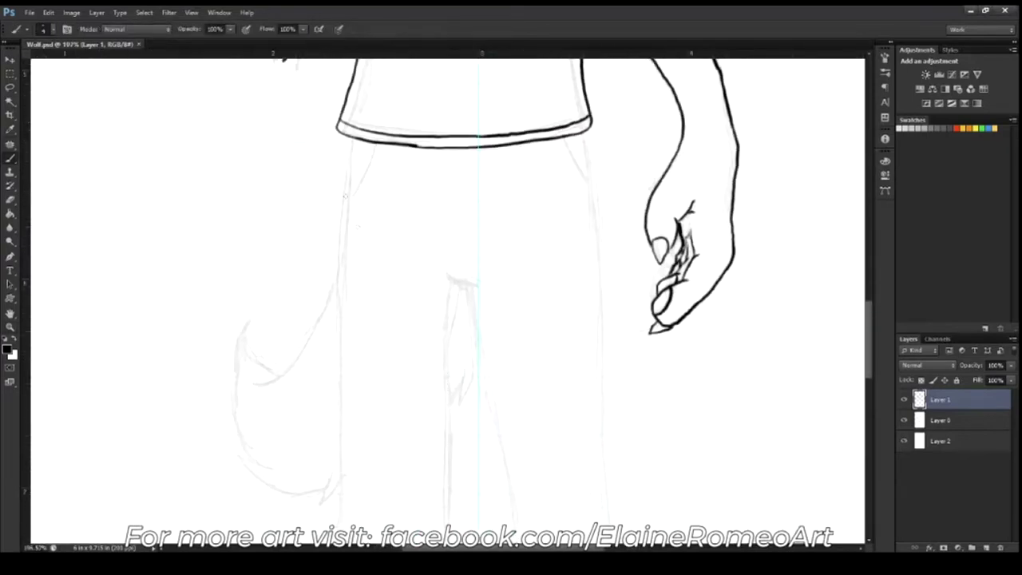
mouse_move(345, 138)
left_mouse_down()
mouse_move(335, 388)
mouse_move(367, 126)
mouse_move(368, 278)
mouse_move(320, 404)
mouse_move(365, 403)
left_mouse_up()
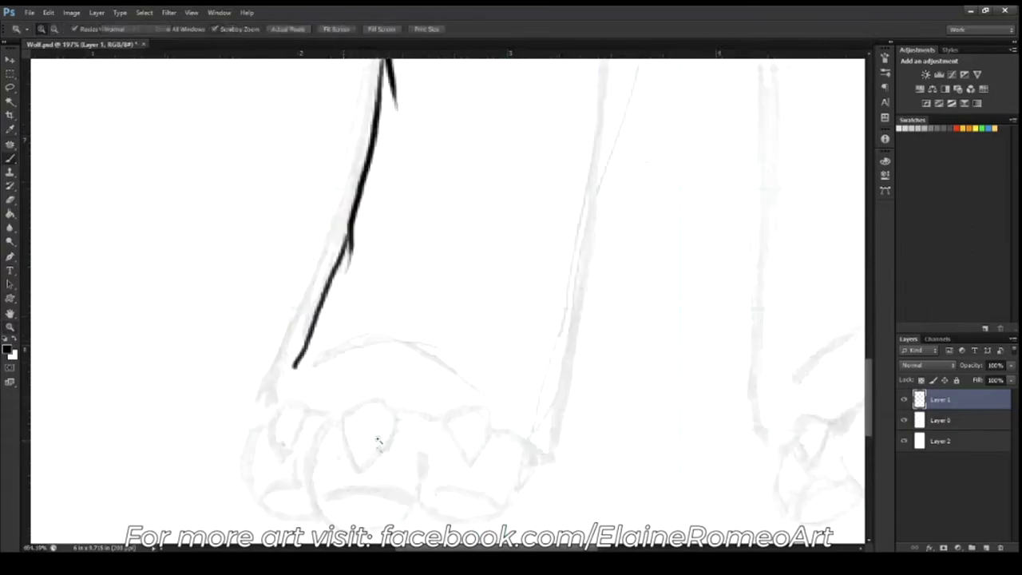
scroll(374, 330, "down", 1)
mouse_move(374, 330)
left_mouse_down()
mouse_move(372, 392)
mouse_move(365, 337)
left_mouse_up()
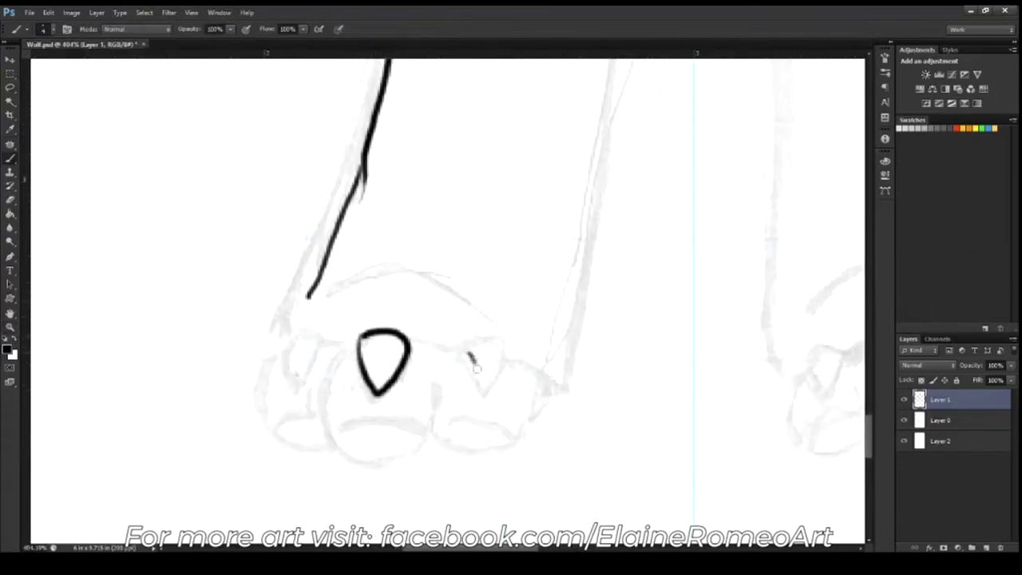
left_click_drag(469, 353, 469, 343)
mouse_move(320, 343)
left_mouse_down()
mouse_move(278, 351)
mouse_move(321, 339)
mouse_move(375, 451)
mouse_move(442, 384)
left_mouse_up()
Ink the first foot's pad arcs, toe tops, leg connection and outer toe contour
mouse_move(435, 435)
left_mouse_down()
mouse_move(487, 454)
mouse_move(518, 364)
left_mouse_up()
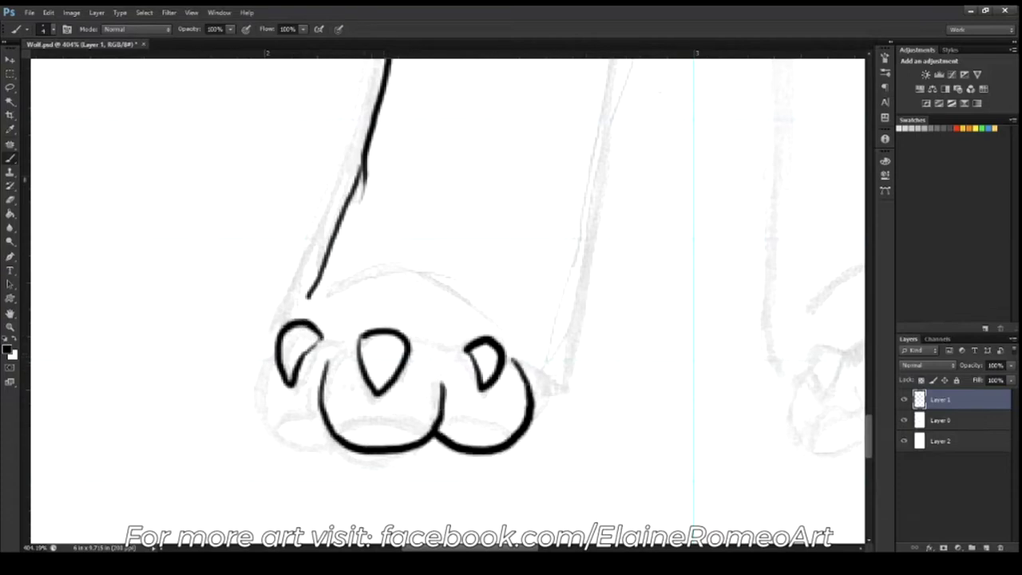
left_click_drag(331, 441, 273, 357)
left_click_drag(334, 345, 468, 347)
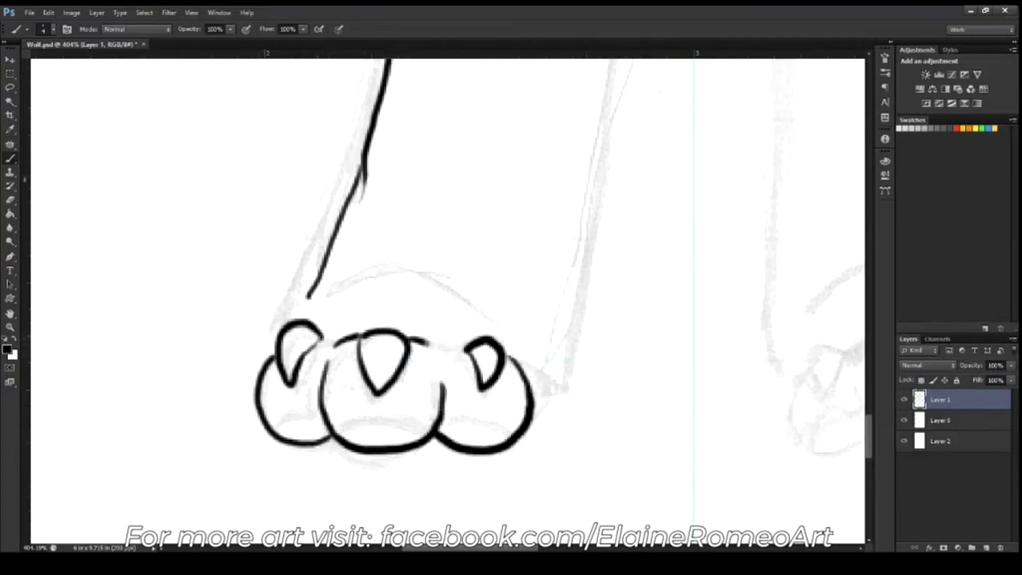
left_click_drag(318, 342, 342, 333)
mouse_move(338, 442)
left_mouse_down()
mouse_move(500, 424)
mouse_move(510, 441)
left_mouse_up()
left_click_drag(324, 414, 277, 434)
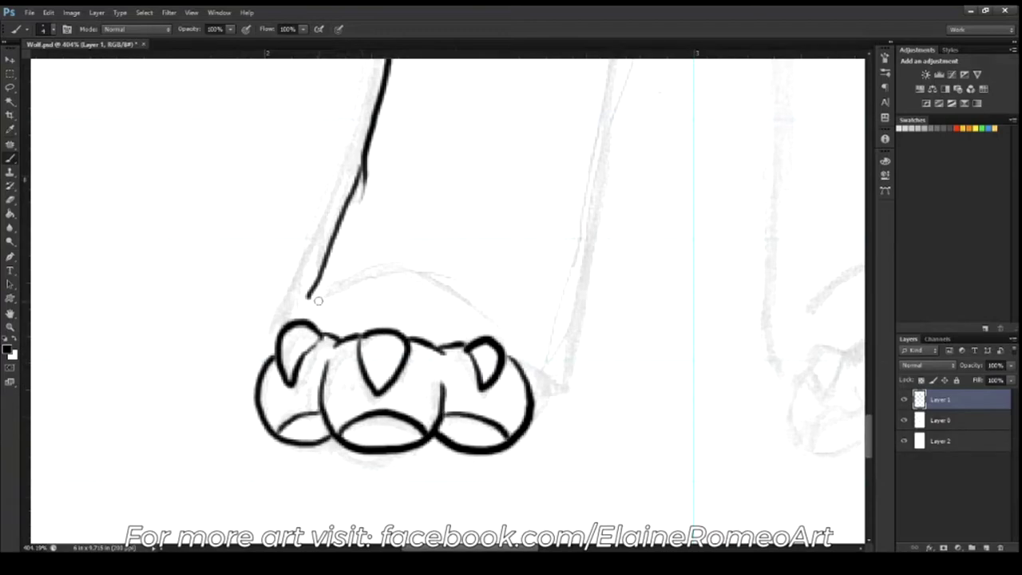
left_click_drag(317, 300, 476, 307)
left_click_drag(377, 300, 413, 302)
left_click_drag(314, 289, 293, 320)
left_click_drag(512, 358, 559, 388)
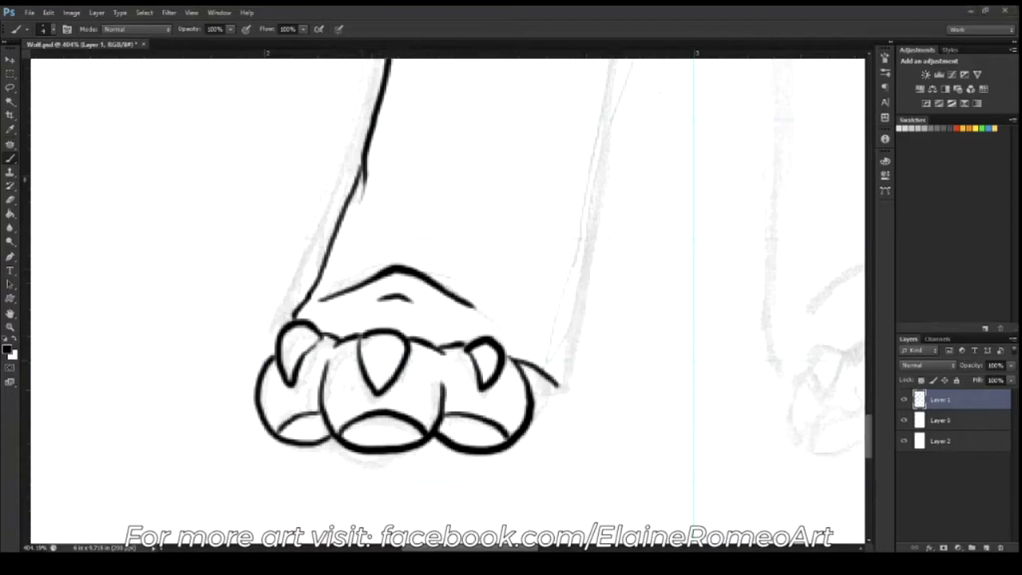
mouse_move(529, 412)
left_mouse_down()
mouse_move(551, 379)
mouse_move(565, 315)
left_mouse_up()
Ink the second foot's toes and pad outline, redoing a misplaced toe loop
left_click_drag(855, 328, 541, 361)
mouse_move(635, 365)
left_mouse_down()
mouse_move(654, 392)
mouse_move(643, 352)
left_mouse_up()
key("ctrl+z")
left_click_drag(493, 391, 625, 440)
mouse_move(628, 404)
left_mouse_down()
mouse_move(659, 465)
mouse_move(659, 363)
left_mouse_up()
mouse_move(532, 469)
left_mouse_down()
mouse_move(508, 467)
mouse_move(451, 406)
mouse_move(536, 368)
left_mouse_up()
Add the second foot's inner pad curves, arched top line and leg contour
left_click_drag(589, 366, 619, 374)
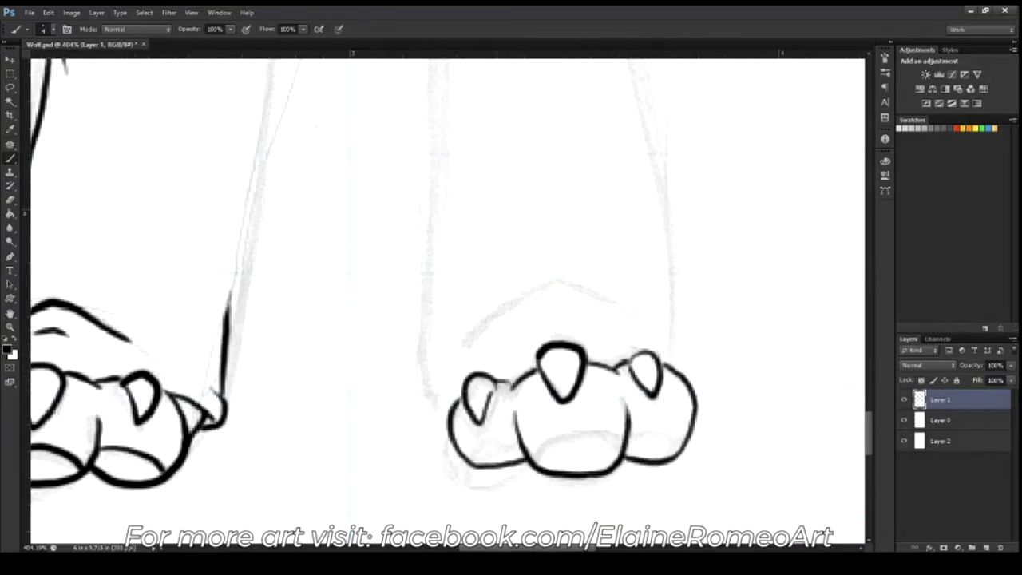
left_click_drag(533, 452, 679, 452)
left_click_drag(517, 436, 471, 463)
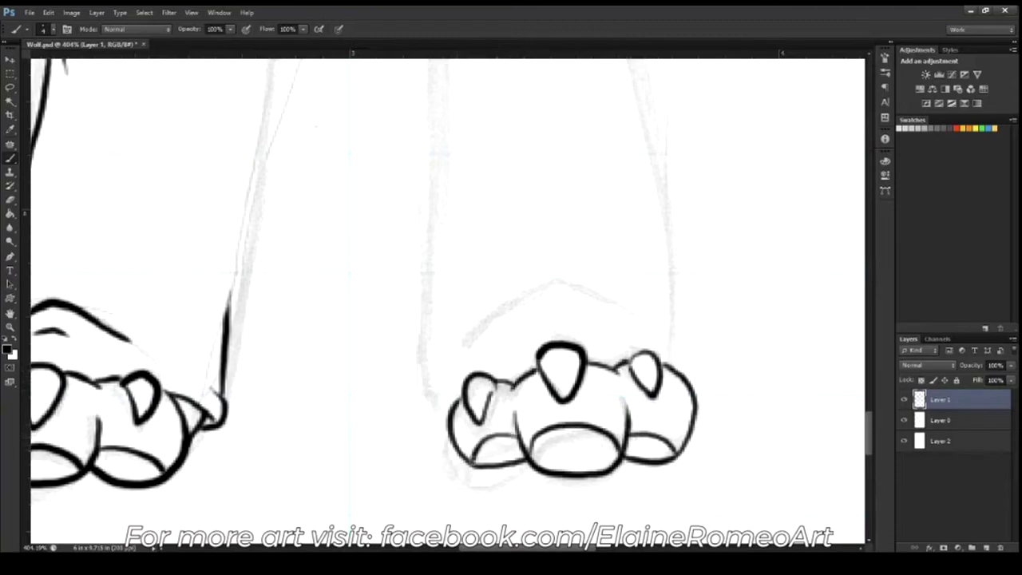
left_click_drag(463, 348, 635, 305)
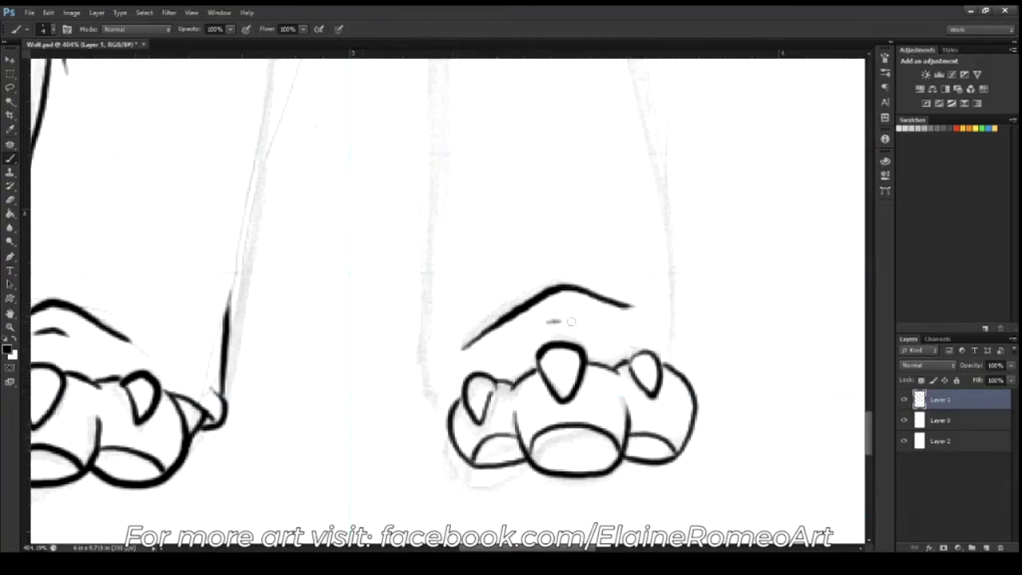
left_click_drag(535, 336, 587, 328)
mouse_move(446, 412)
left_mouse_down()
mouse_move(468, 377)
mouse_move(433, 415)
mouse_move(430, 297)
left_mouse_up()
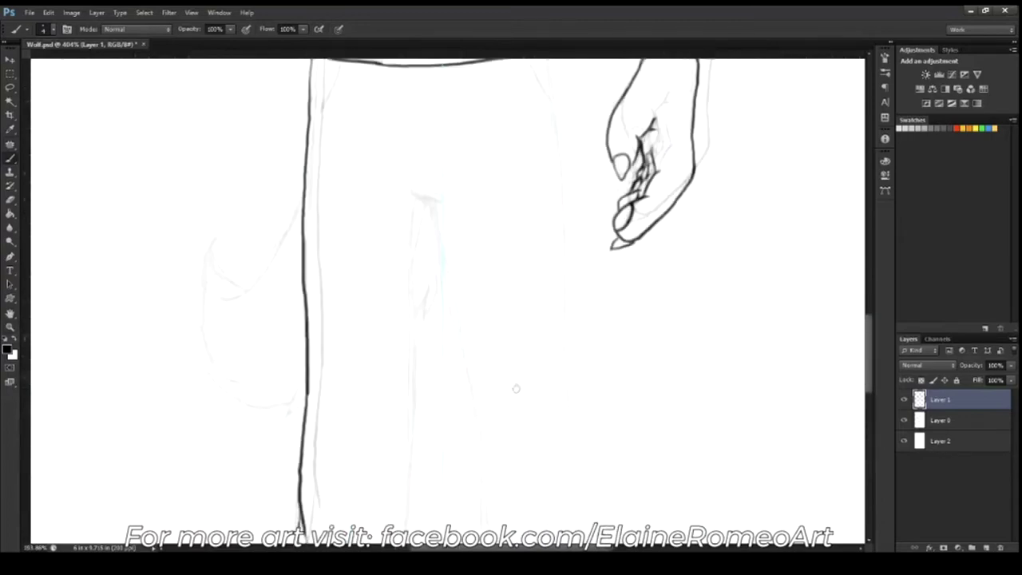
Ink the right trouser leg contours down toward the paw
left_click_drag(535, 156, 552, 386)
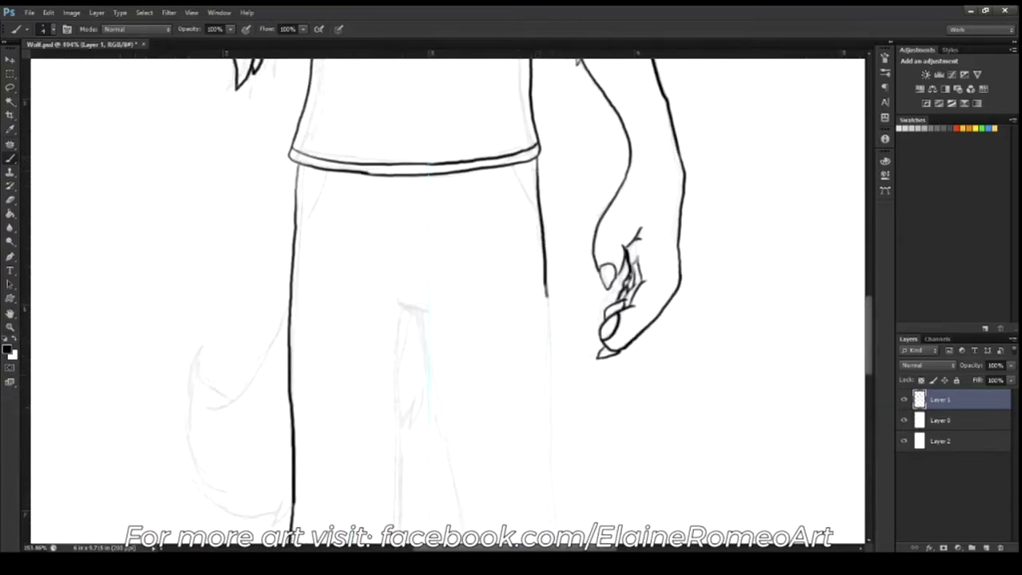
left_click_drag(513, 177, 523, 404)
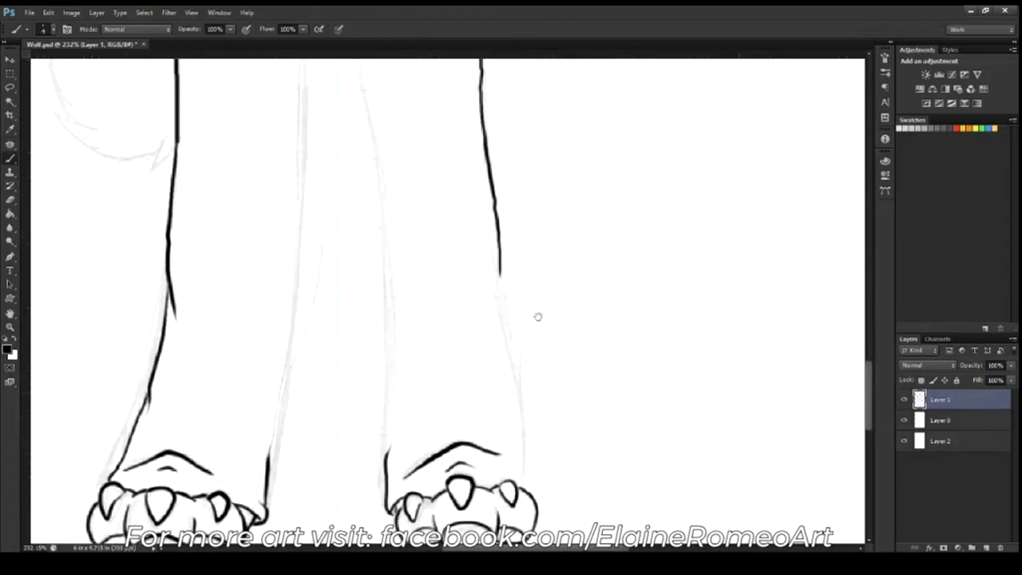
left_click_drag(497, 260, 523, 470)
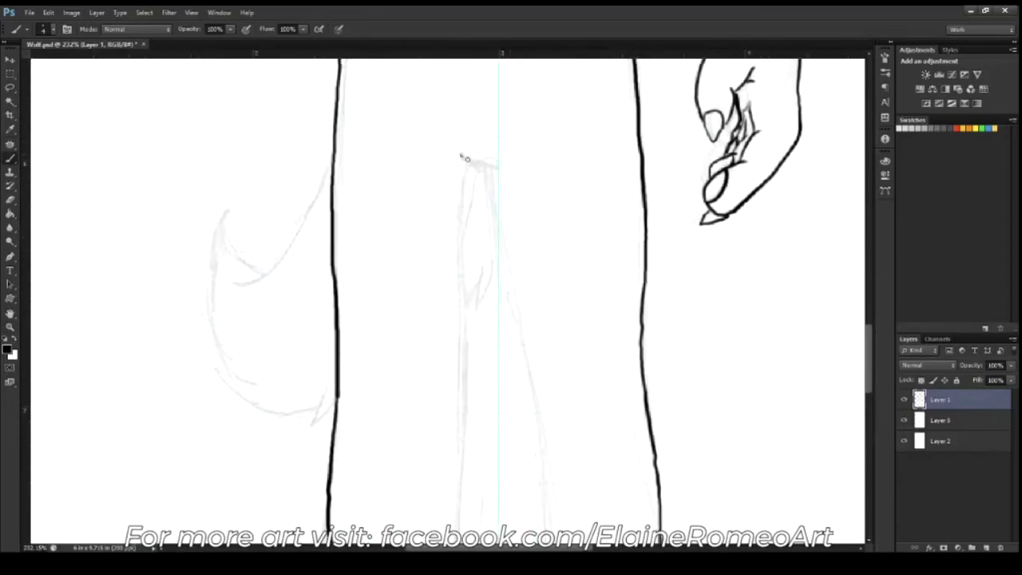
mouse_move(461, 154)
left_mouse_down()
mouse_move(497, 165)
mouse_move(462, 251)
mouse_move(466, 351)
left_mouse_up()
Ink the middle and inner leg contours down to the paw, redoing rough strokes
scroll(466, 351, "down", 3)
left_click_drag(486, 203, 474, 336)
left_click_drag(476, 246, 453, 393)
key("ctrl+z")
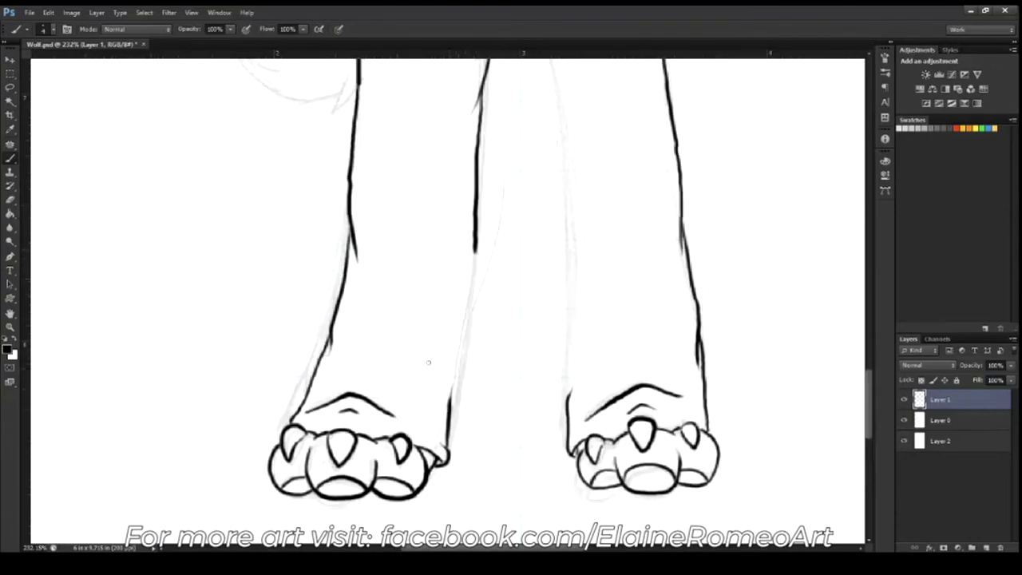
mouse_move(457, 380)
left_mouse_down()
mouse_move(475, 257)
mouse_move(520, 320)
left_mouse_up()
left_click_drag(444, 117, 503, 399)
key("ctrl+z")
left_click_drag(446, 115, 503, 443)
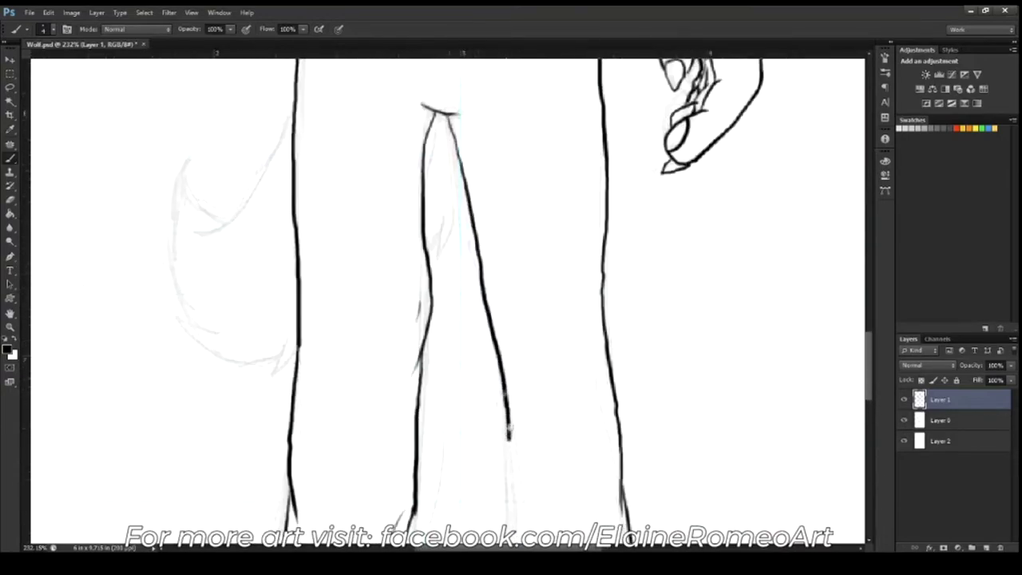
scroll(447, 319, "down", 5)
left_click_drag(465, 202, 477, 355)
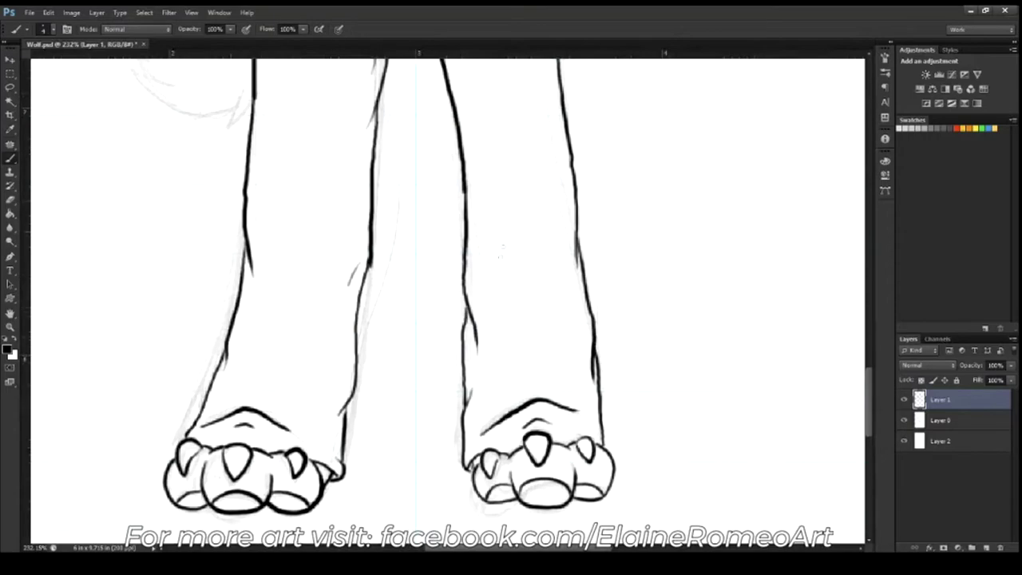
scroll(502, 281, "down", 3)
scroll(583, 194, "up", 3)
Ink the left and right pocket lines and the centre fly line
left_click_drag(572, 180, 585, 197)
left_click_drag(345, 162, 323, 205)
left_click_drag(429, 163, 432, 218)
key("ctrl+z")
left_click_drag(432, 164, 454, 225)
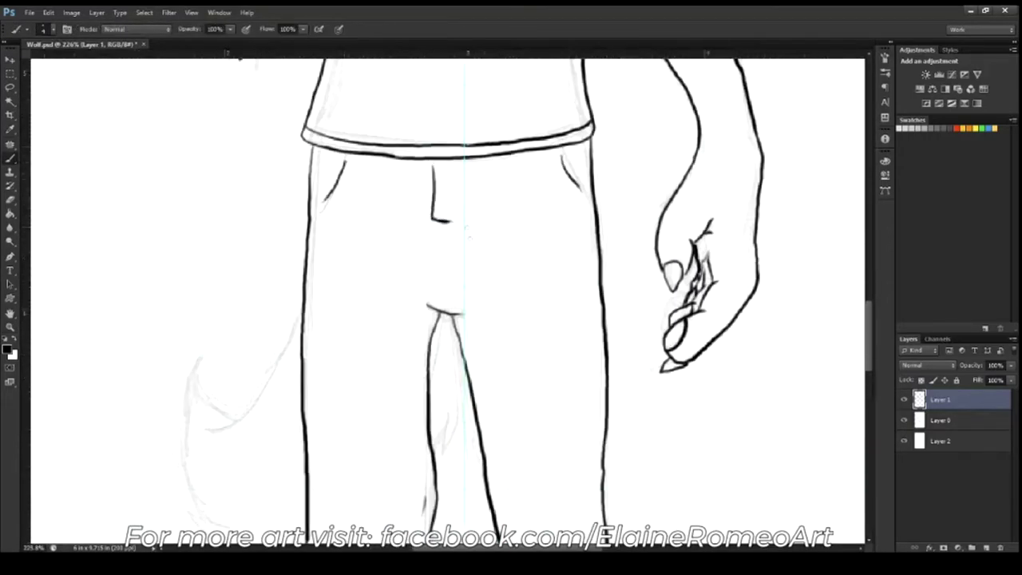
left_click_drag(473, 313, 648, 183)
Add a fur tuft inside the left leg and ink the tail tip's jagged outline
left_click_drag(645, 275, 627, 319)
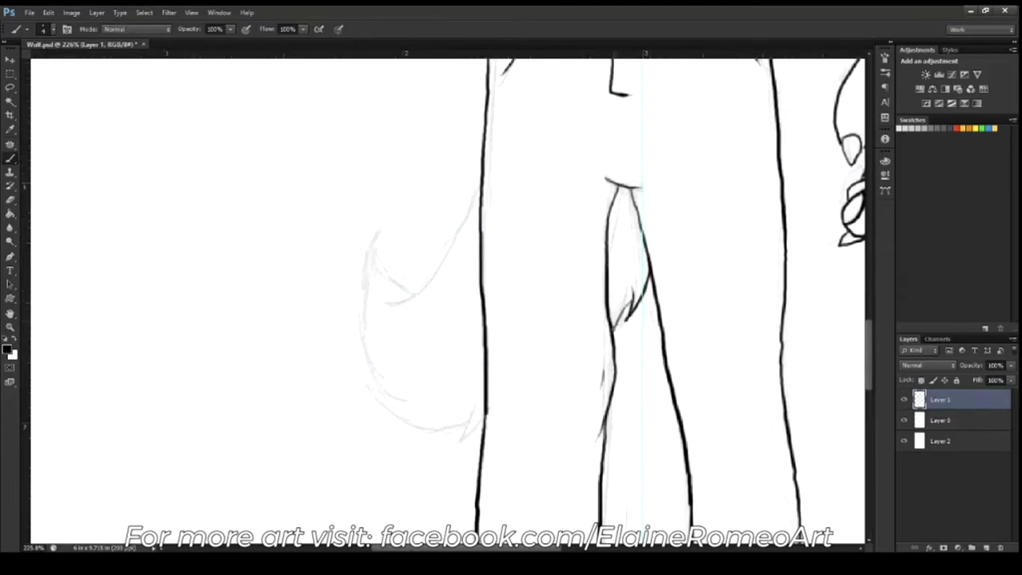
mouse_move(473, 403)
left_mouse_down()
mouse_move(480, 423)
mouse_move(409, 427)
mouse_move(367, 384)
mouse_move(354, 326)
mouse_move(460, 251)
mouse_move(482, 171)
left_mouse_up()
mouse_move(419, 284)
left_mouse_down()
mouse_move(373, 271)
mouse_move(372, 238)
mouse_move(359, 320)
left_mouse_up()
key("ctrl+0")
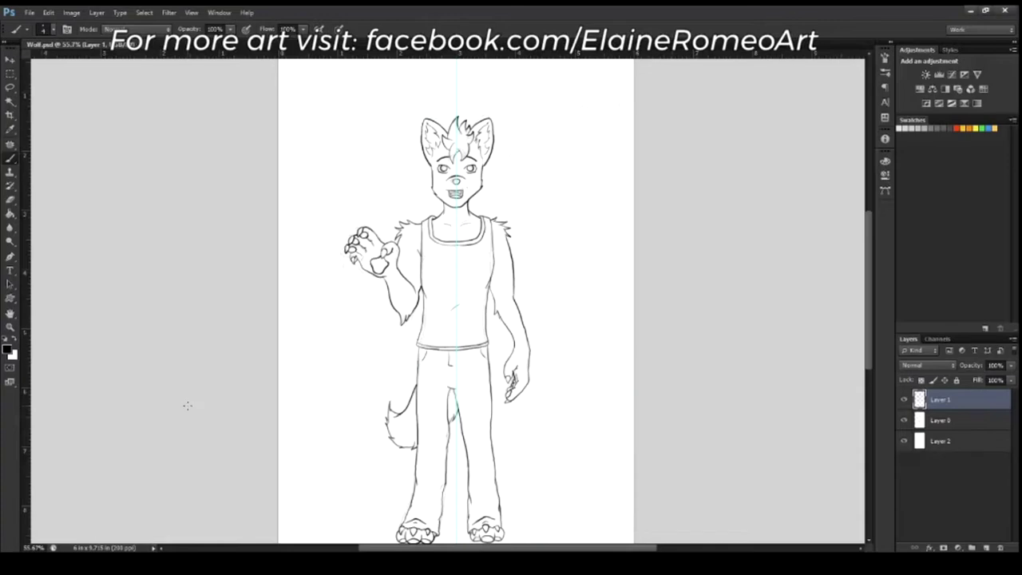
Shift the page view slightly upward to see the whole inked wolf
left_click_drag(514, 400, 510, 352)
Lasso the legs, tail and feet and stretch them taller and wider with Free Transform
key("l")
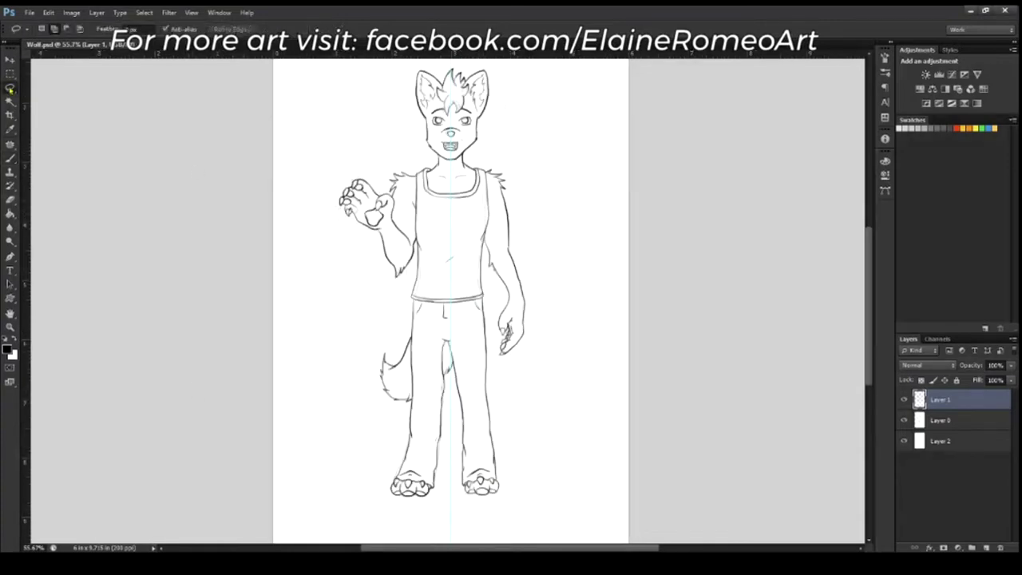
mouse_move(496, 299)
left_mouse_down()
mouse_move(559, 535)
mouse_move(497, 297)
left_mouse_up()
key("ctrl+t")
scroll(452, 319, "down", 1)
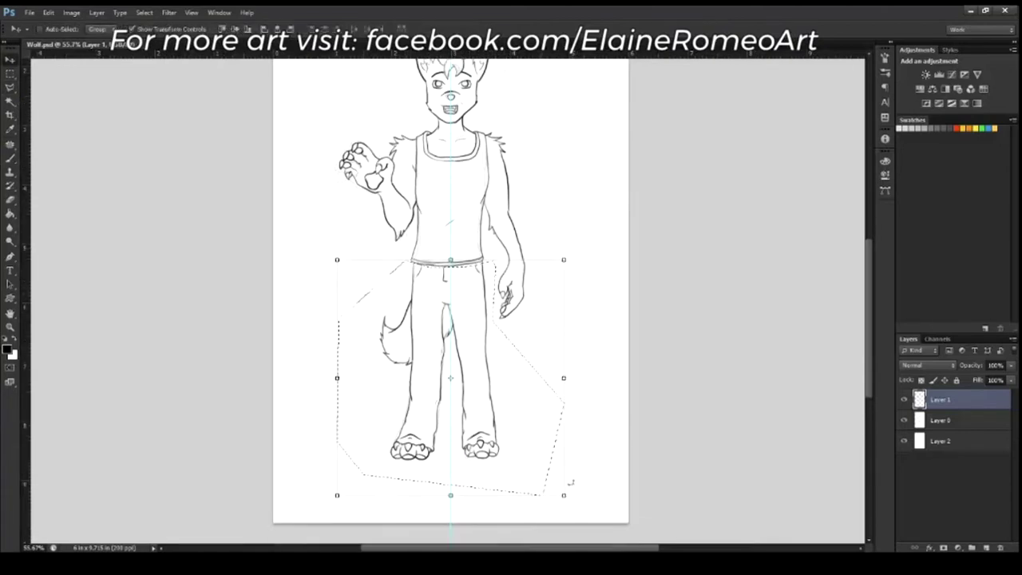
left_click_drag(568, 498, 571, 515)
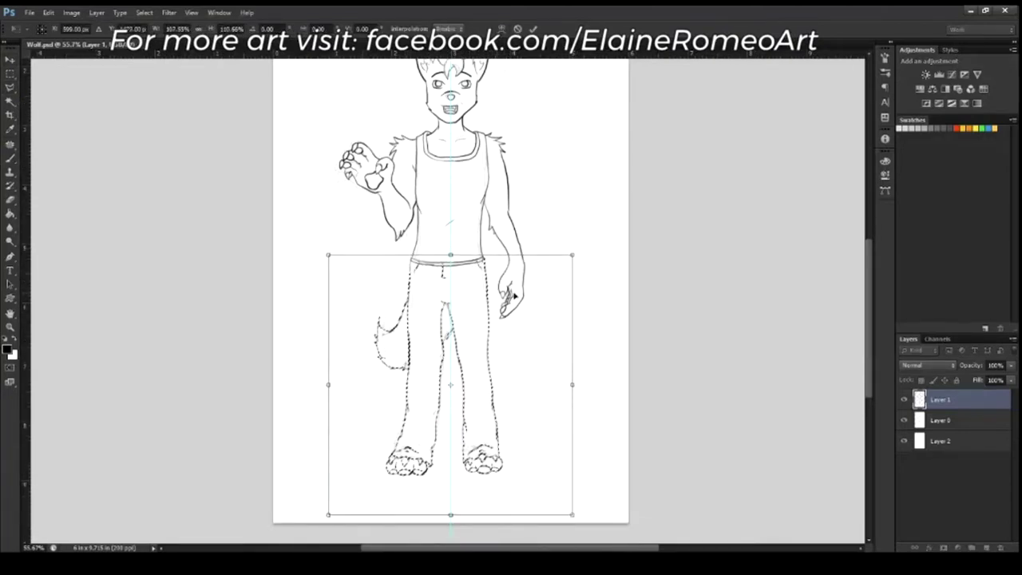
left_click_drag(571, 515, 584, 524)
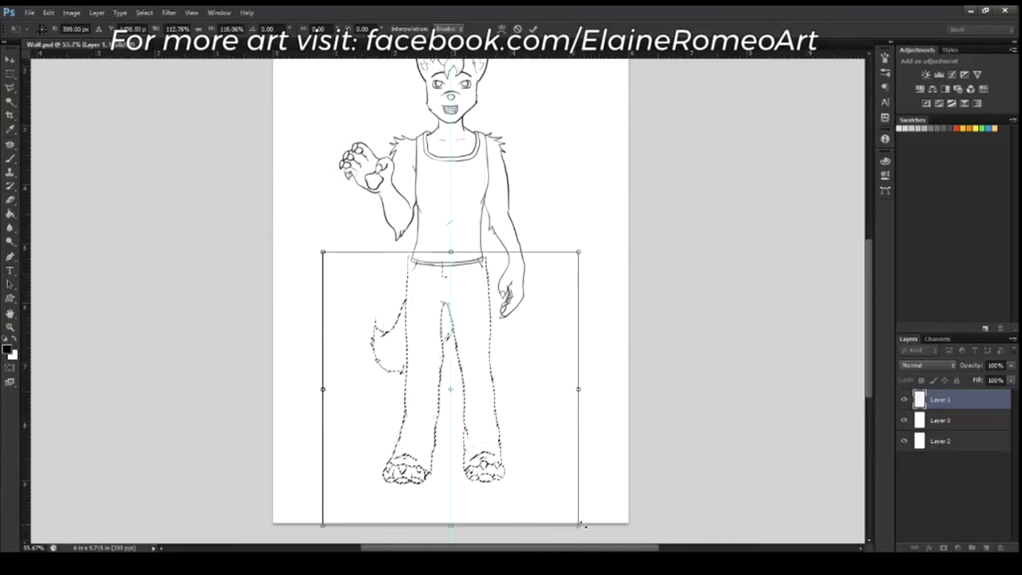
key("Return")
key("ctrl+d")
key("v")
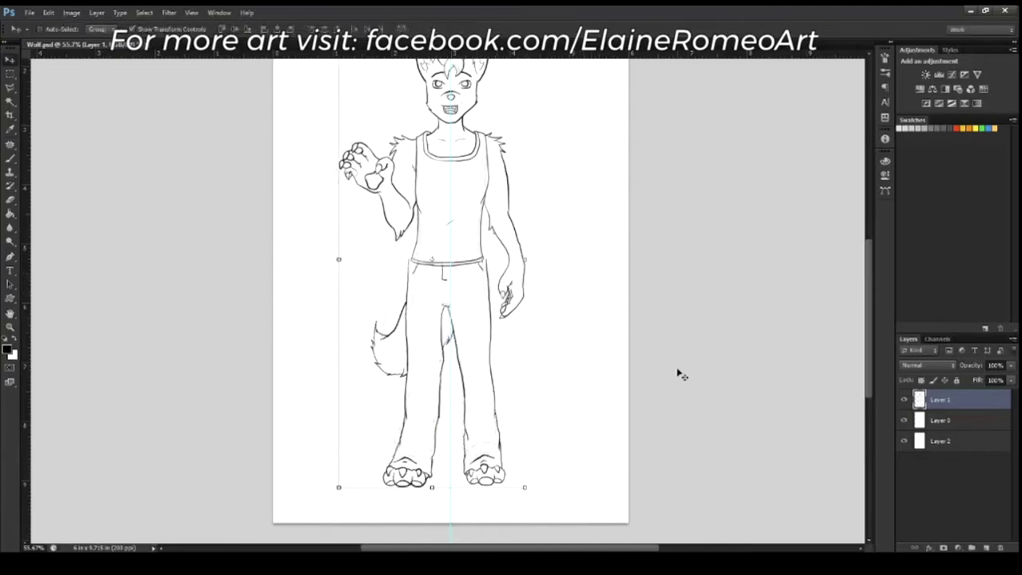
scroll(431, 262, "up", 5)
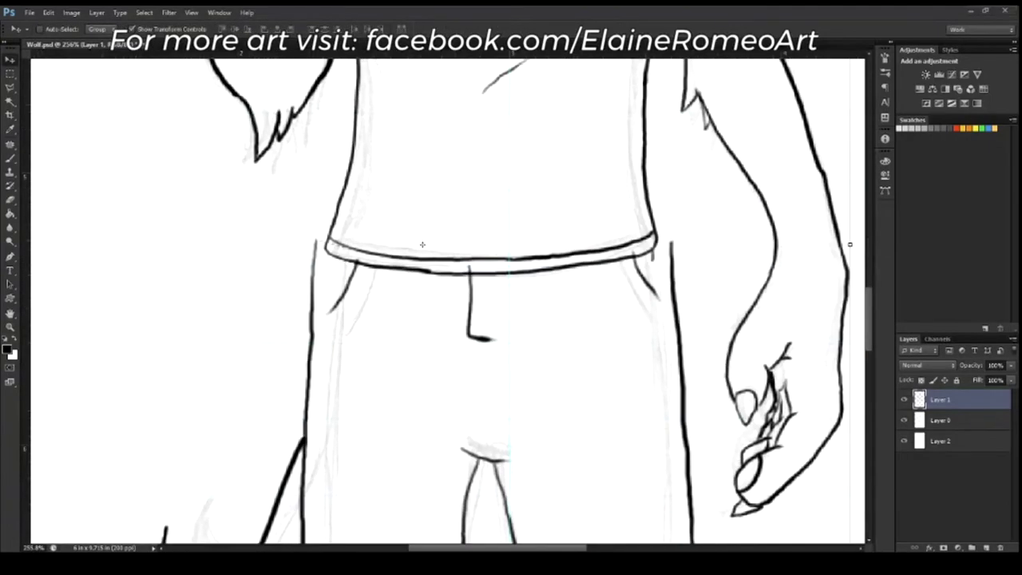
Erase the broken waist line ends, the left end of the shirt hem and the side lines
key("b")
left_click_drag(314, 257, 312, 278)
left_click_drag(671, 241, 672, 299)
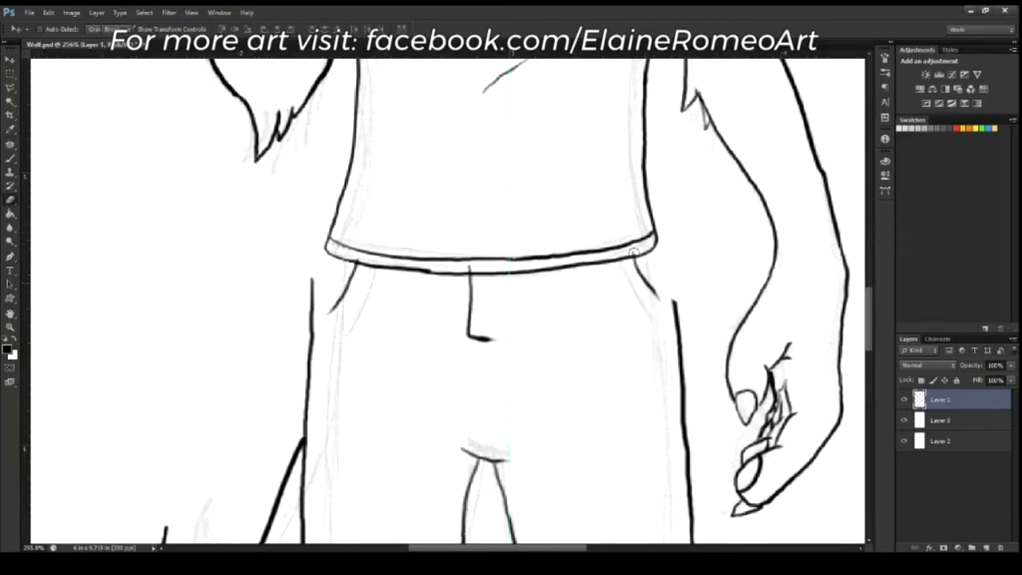
key("e")
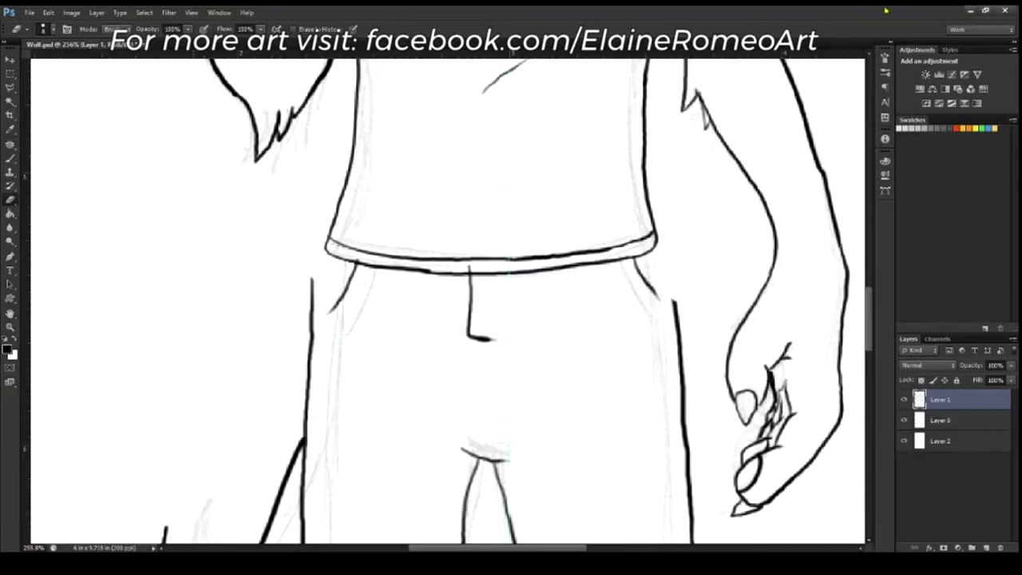
mouse_move(332, 252)
left_mouse_down()
mouse_move(351, 112)
mouse_move(396, 268)
left_mouse_up()
mouse_move(651, 208)
left_mouse_down()
mouse_move(627, 236)
mouse_move(643, 144)
mouse_move(671, 219)
left_mouse_up()
Redraw the shirt sides into the hem and add a diagonal fold near the right hip
key("b")
mouse_move(619, 248)
left_mouse_down()
mouse_move(675, 231)
mouse_move(676, 300)
left_mouse_up()
key("ctrl+z")
mouse_move(672, 263)
left_mouse_down()
mouse_move(677, 316)
mouse_move(676, 296)
left_mouse_up()
key("ctrl+z")
left_click_drag(631, 257, 671, 310)
mouse_move(357, 76)
left_mouse_down()
mouse_move(322, 232)
mouse_move(395, 267)
mouse_move(436, 260)
left_mouse_up()
Redraw a cleaner double hem line and touch up the left trouser line
key("e")
key("b")
left_click_drag(323, 217, 398, 261)
key("e")
left_click_drag(312, 272, 316, 342)
key("b")
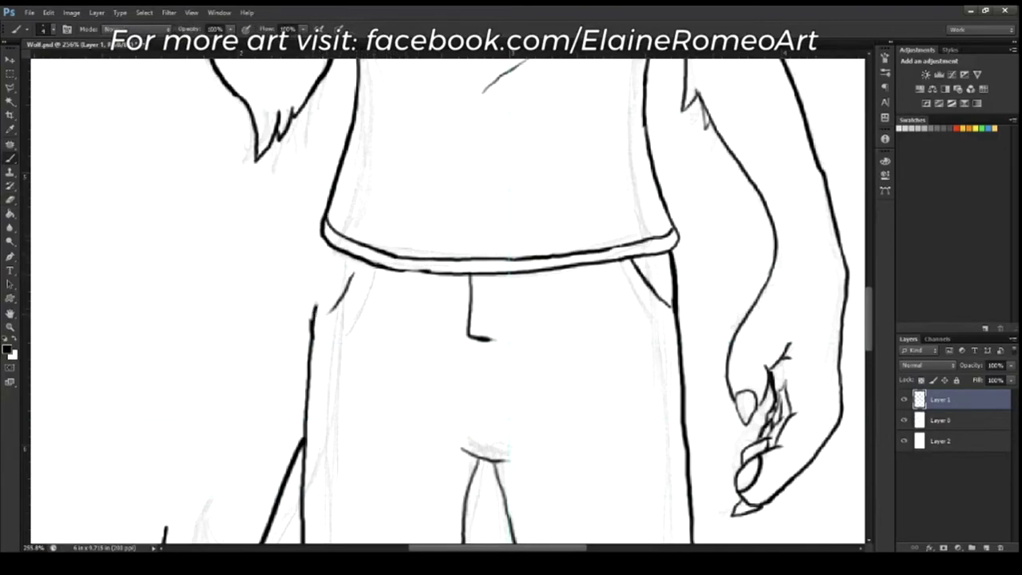
left_click_drag(327, 244, 315, 308)
key("ctrl+0")
scroll(351, 302, "up", 5)
Redraw the left pocket line longer and redo the right pocket line
key("e")
key("b")
left_click_drag(375, 275, 332, 327)
key("e")
left_click_drag(669, 307, 677, 320)
key("b")
left_click_drag(644, 274, 677, 327)
scroll(483, 296, "down", 2)
scroll(484, 296, "down", 3)
key("z")
scroll(479, 295, "up", 1)
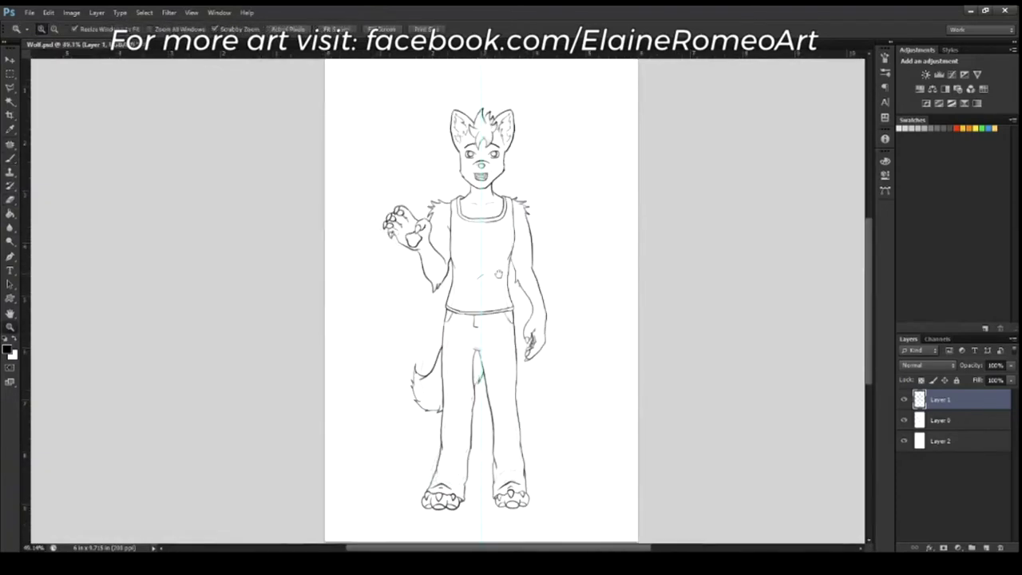
Set the sketch layer to 60% opacity and add a new empty layer above it
left_click(904, 420)
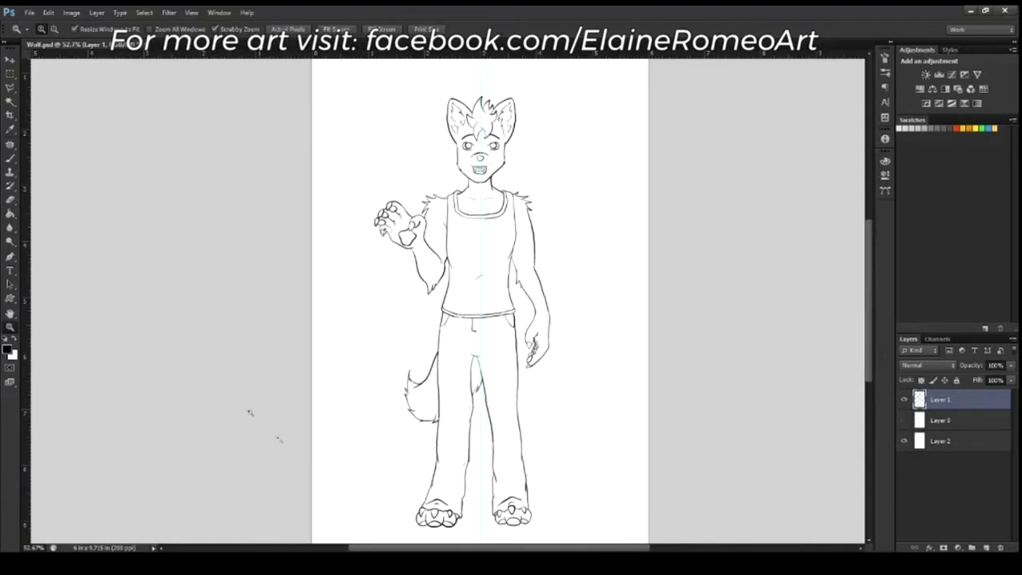
left_click(904, 421)
left_click(962, 420)
key("6")
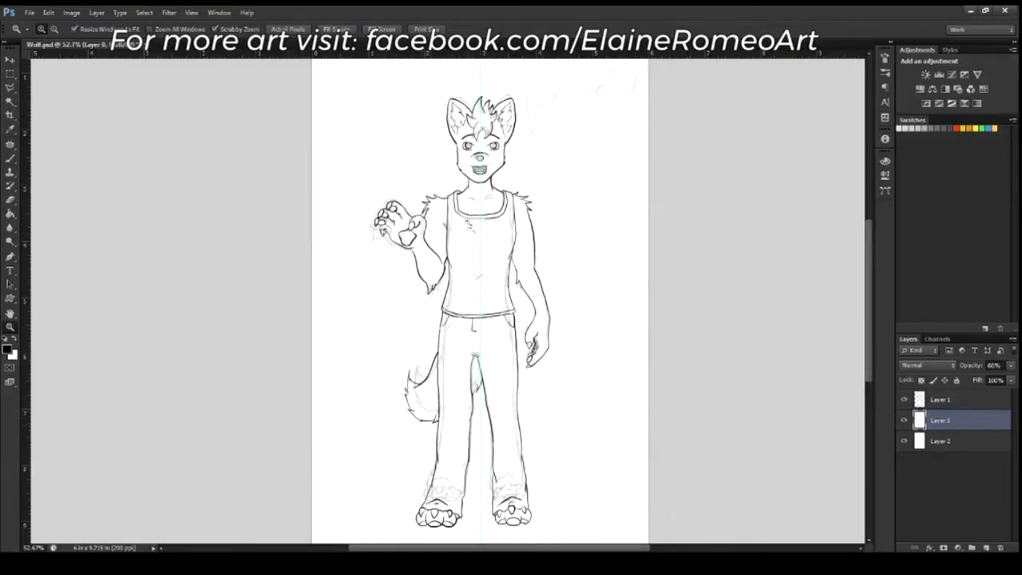
left_click(475, 169)
left_click(987, 548)
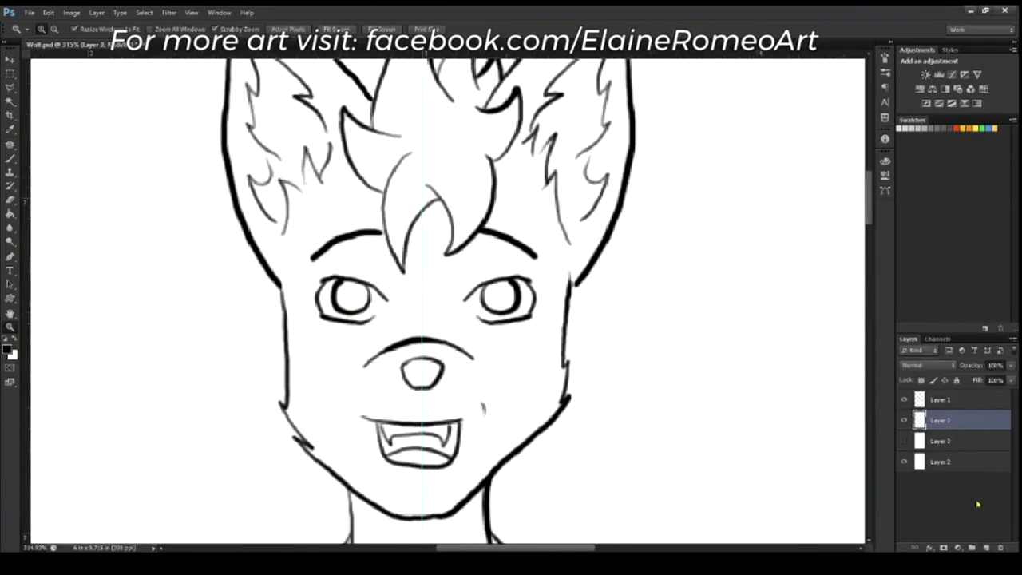
Hide the sketch layer and set the painting colour to a greyish brown
left_click(904, 441)
key("b")
left_click(8, 349)
left_click_drag(430, 340, 430, 321)
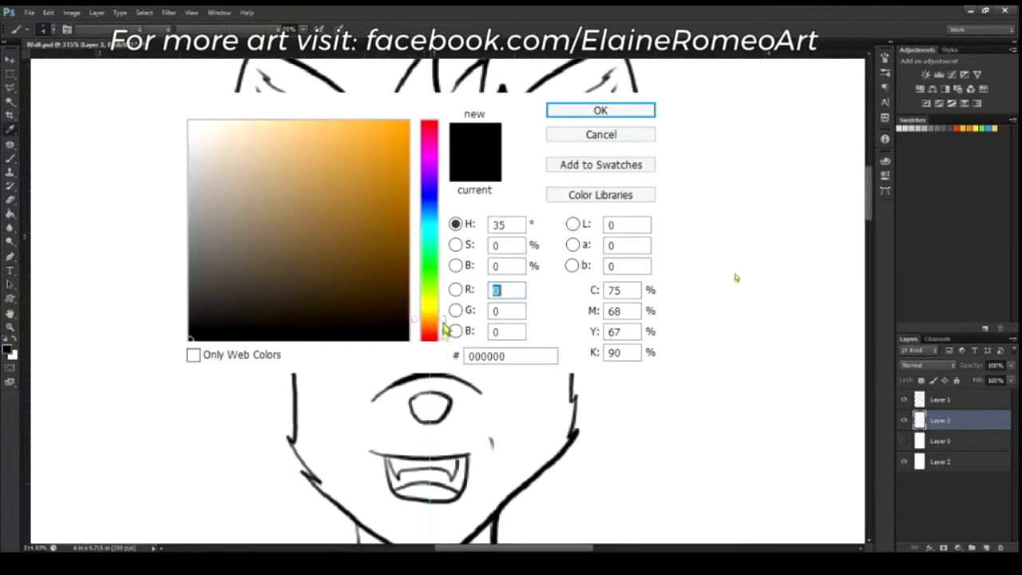
left_click(363, 233)
mouse_move(363, 233)
left_mouse_down()
mouse_move(269, 264)
mouse_move(274, 256)
left_mouse_up()
left_click(587, 112)
Magic Wand select the areas inside the line art and drop the stray selection by the hand
left_click(9, 101)
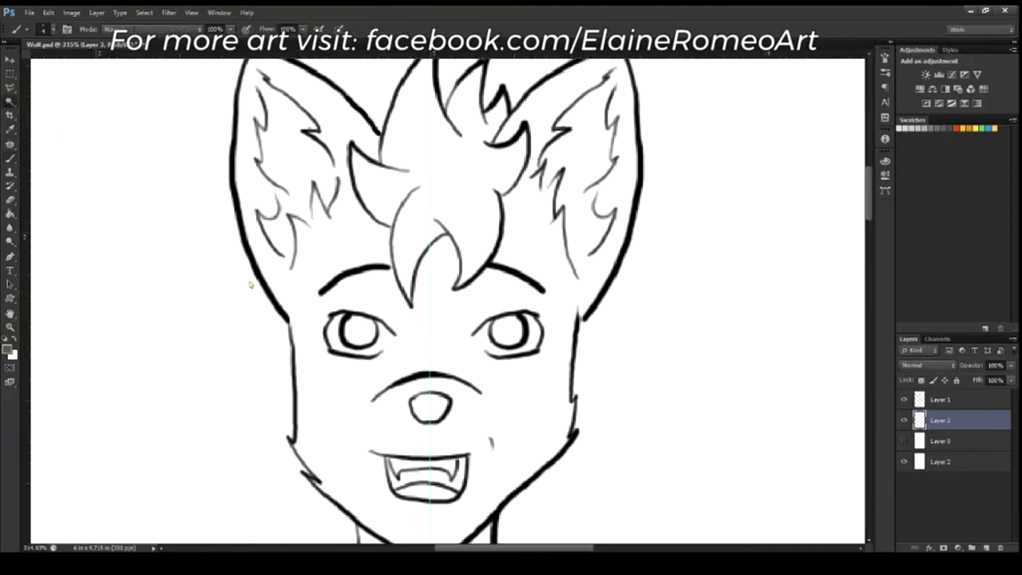
left_click(454, 327)
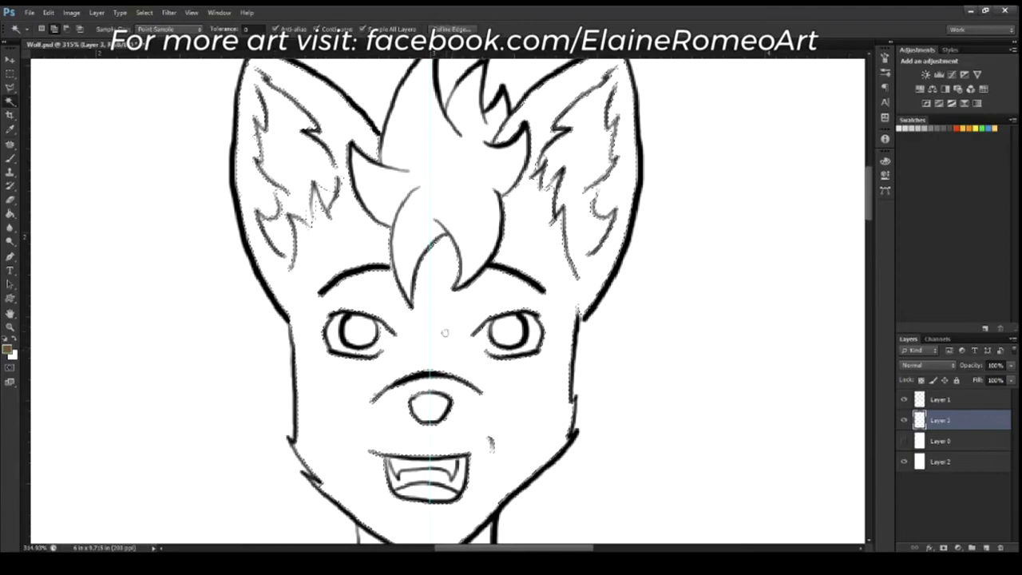
scroll(454, 327, "down", 5)
scroll(657, 235, "down", 2)
scroll(663, 251, "down", 1)
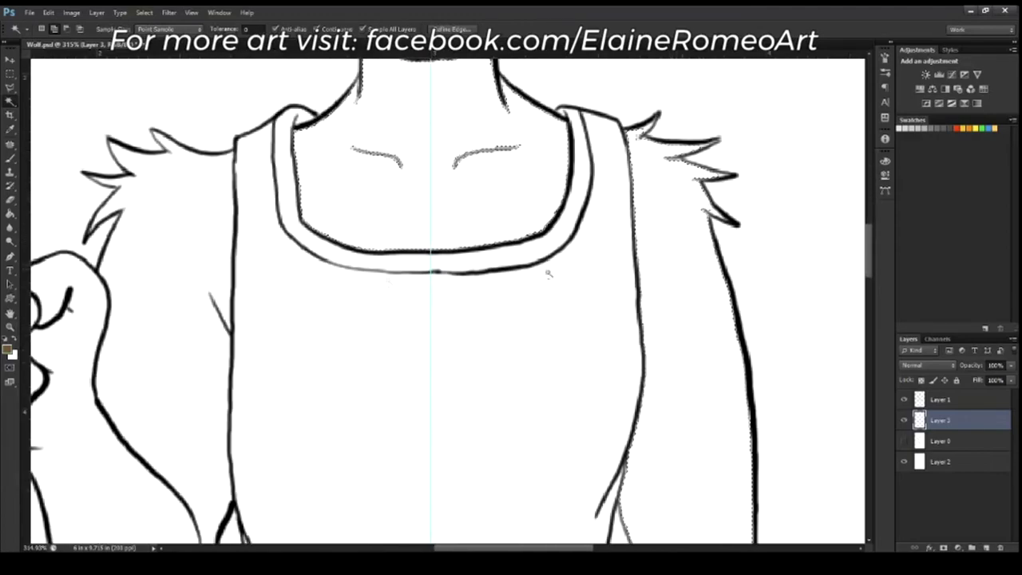
scroll(559, 256, "down", 5)
scroll(504, 215, "down", 5)
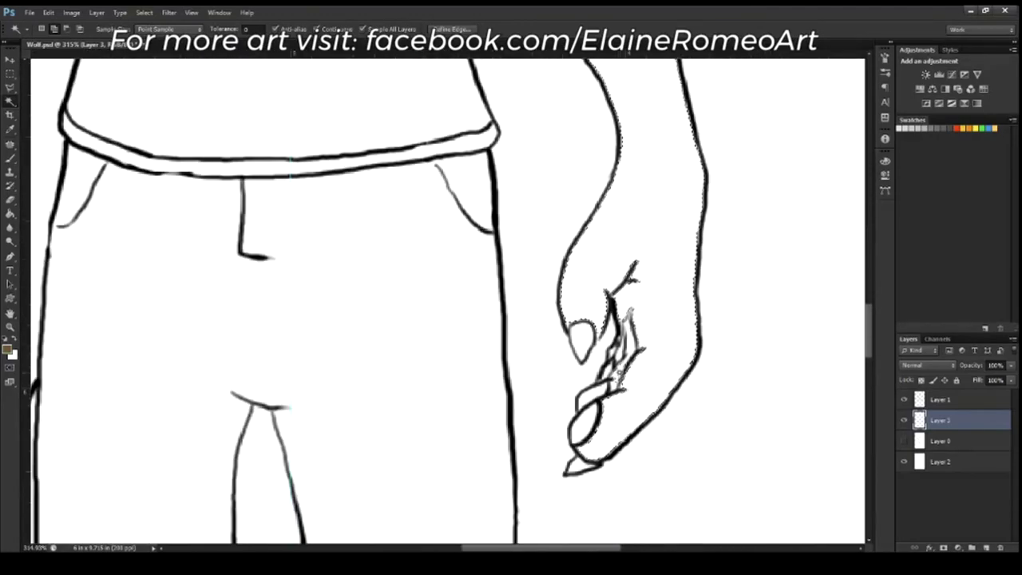
key("ctrl+d")
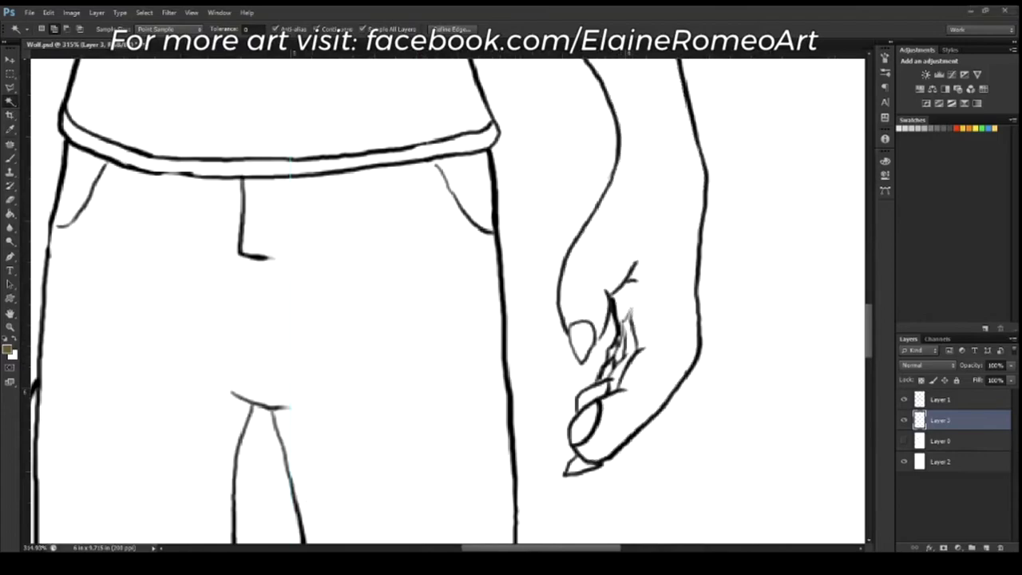
Scroll through the figure from head to paws, then open Refine Edge on the selection
scroll(447, 304, "up", 3)
scroll(447, 303, "up", 4)
scroll(359, 349, "up", 5)
scroll(359, 349, "down", 5)
scroll(335, 340, "down", 4)
scroll(309, 331, "down", 2)
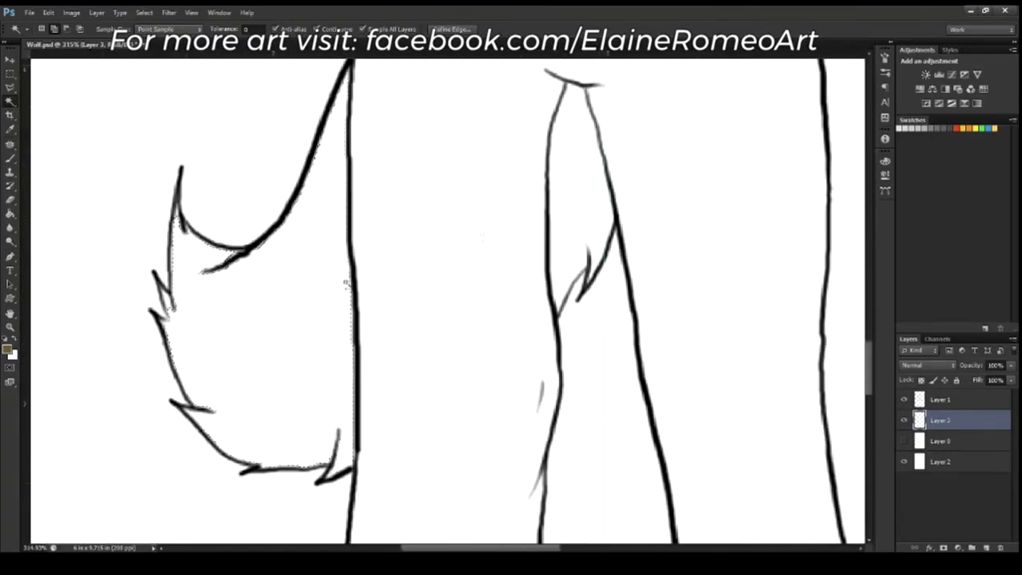
scroll(308, 332, "down", 2)
scroll(308, 331, "down", 5)
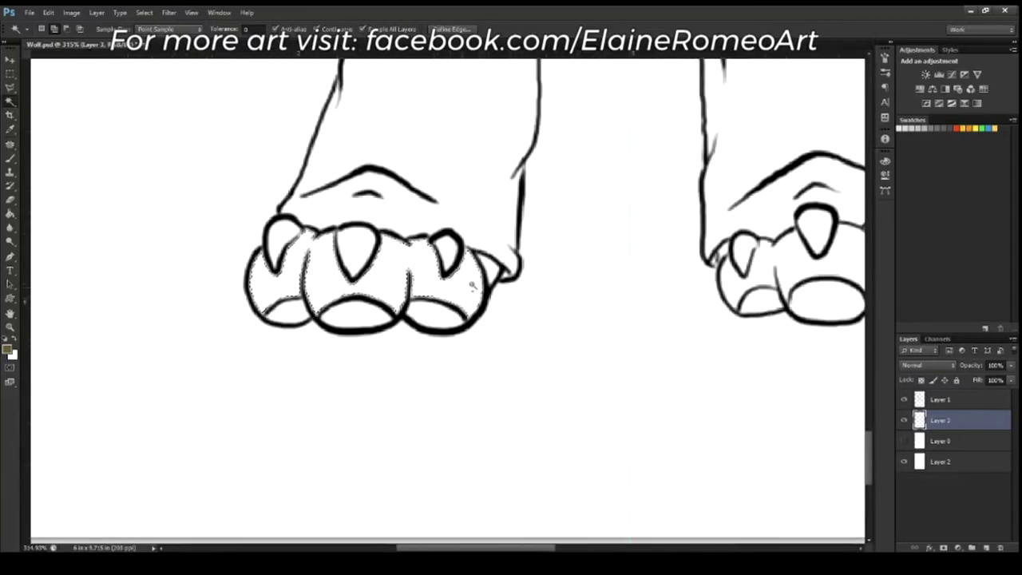
scroll(460, 256, "down", 1)
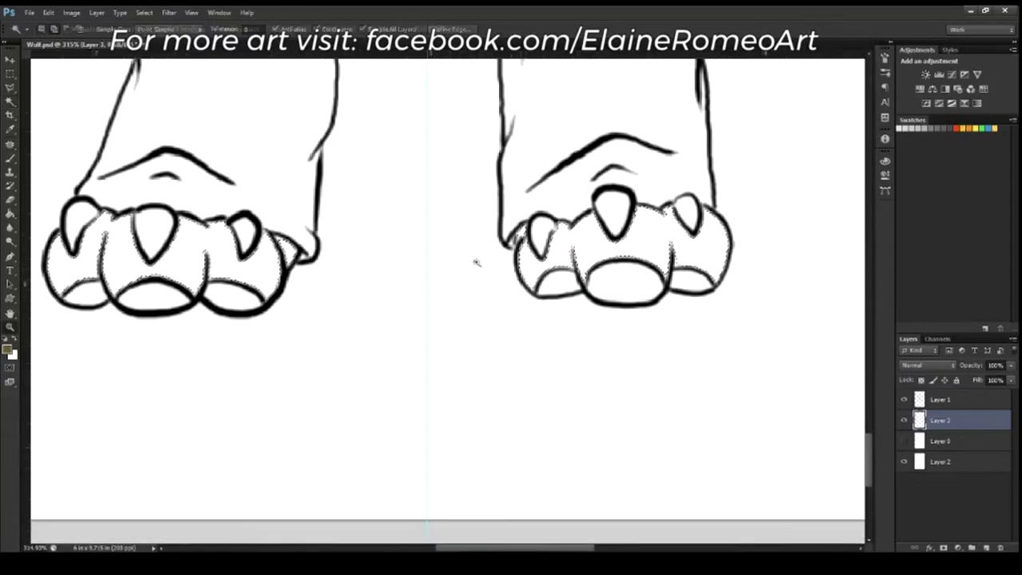
scroll(460, 257, "down", 5)
scroll(459, 256, "up", 5)
scroll(398, 434, "up", 5)
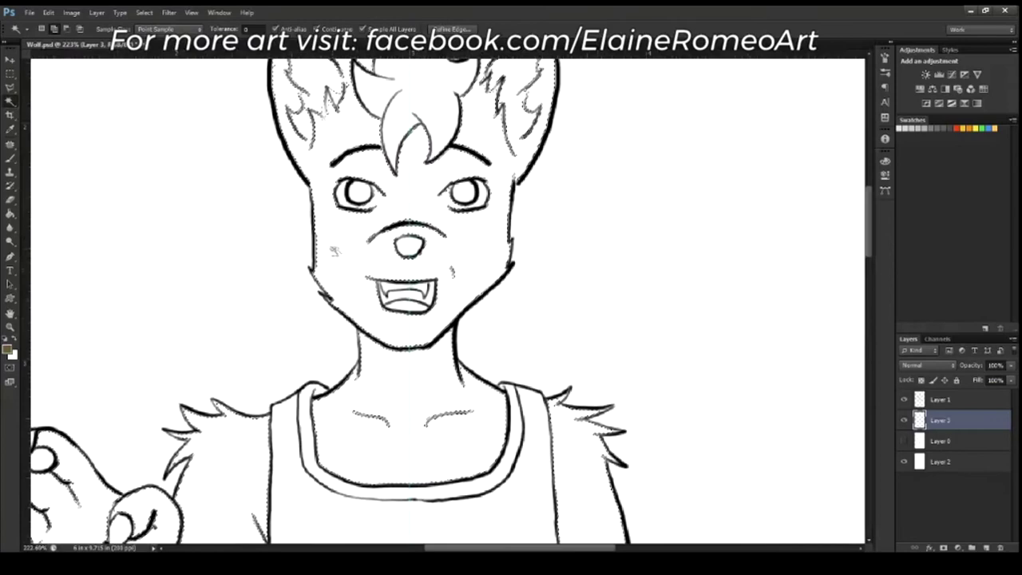
key("ctrl+alt+r")
Refine the selection edge with 0.5 px feather and +100% Shift Edge
double_click(429, 316)
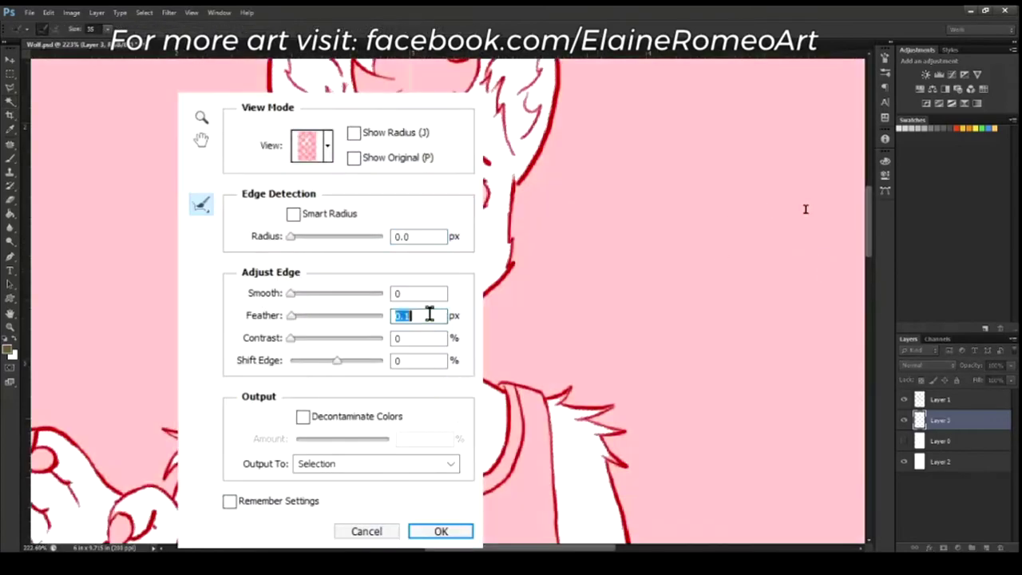
type("0.5")
left_click_drag(342, 363, 407, 375)
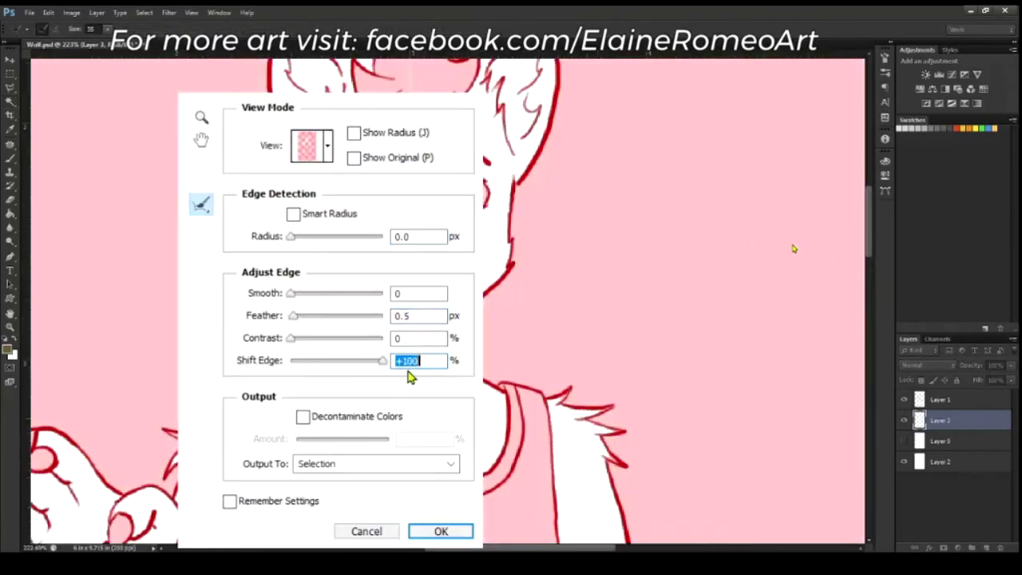
left_click(441, 531)
Trace selection areas inside the right ear, above the nose and along the arm
scroll(416, 152, "up", 2)
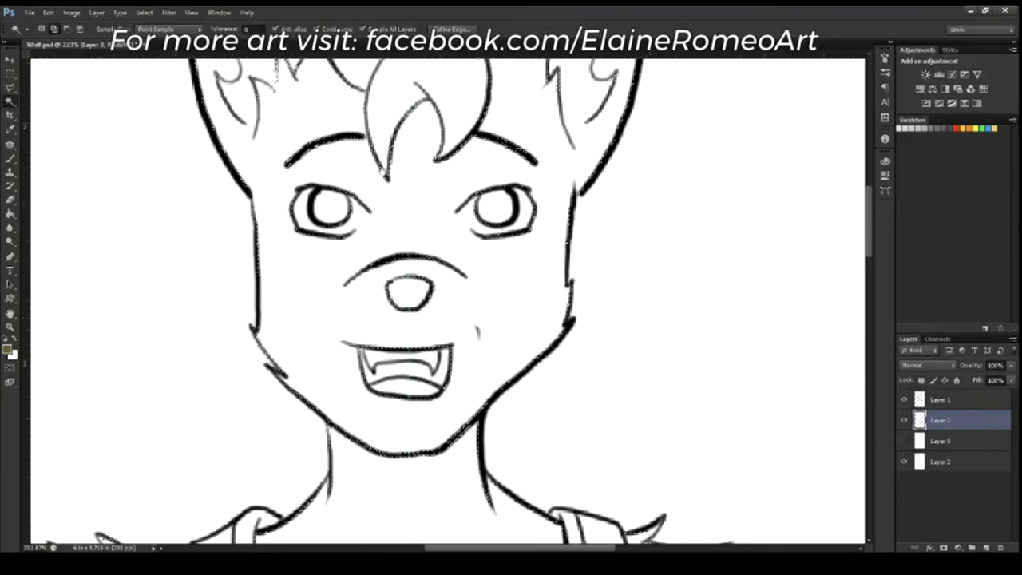
scroll(415, 152, "up", 2)
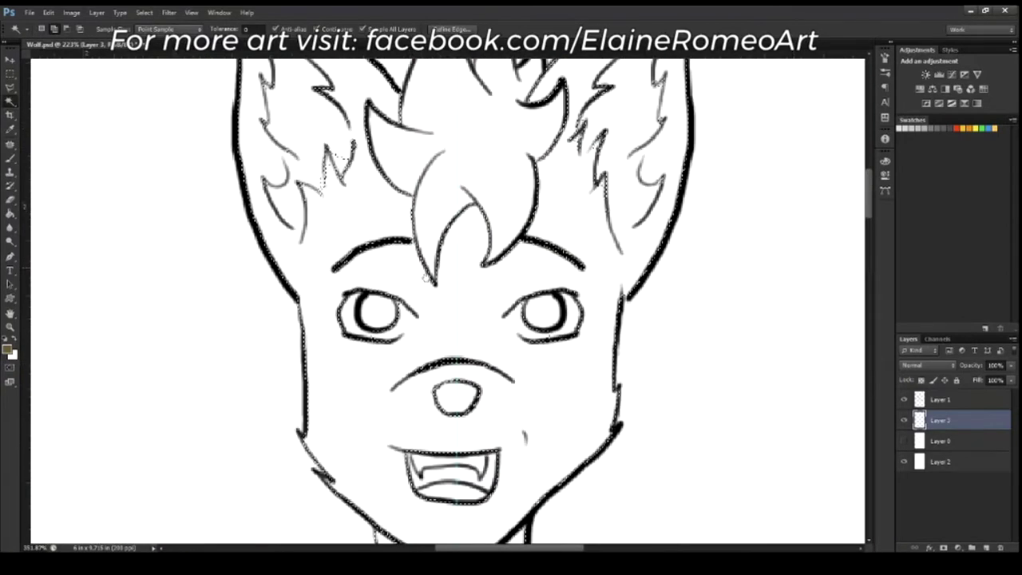
left_click_drag(666, 100, 615, 327)
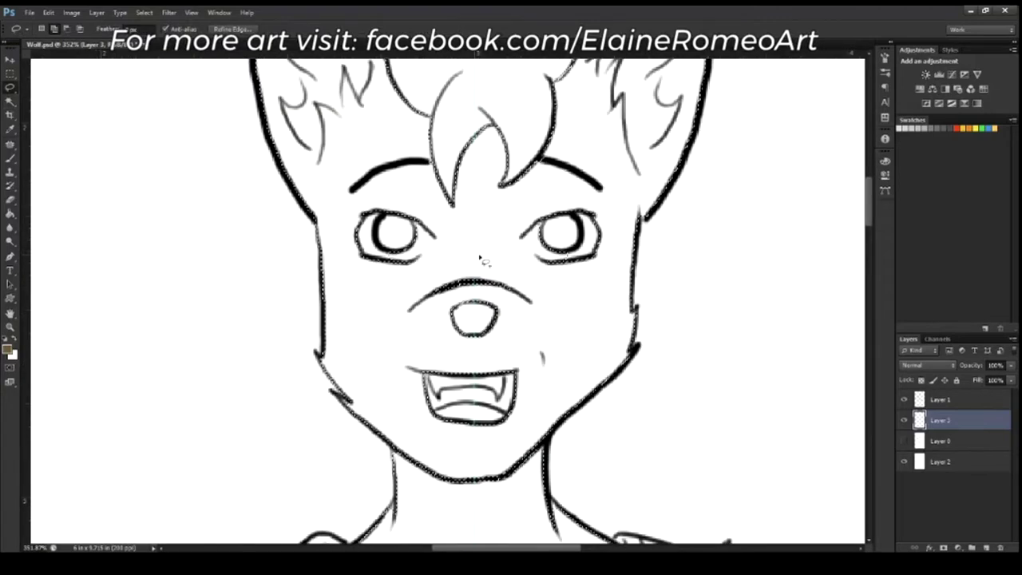
left_click_drag(479, 258, 525, 318)
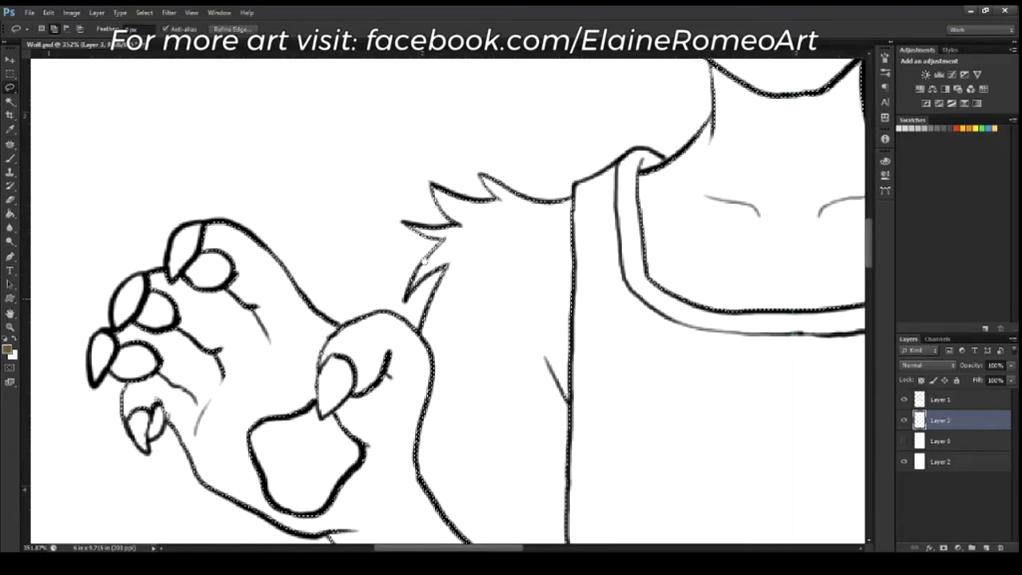
mouse_move(352, 119)
left_mouse_down()
mouse_move(446, 417)
mouse_move(319, 348)
left_mouse_up()
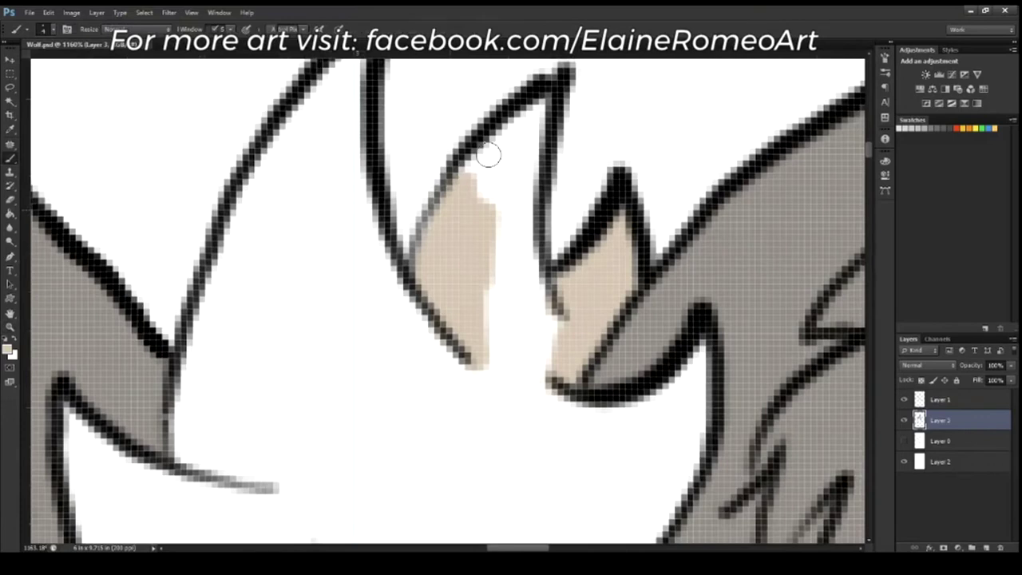
Brush beige along the hair tuft's spikes and into its lower-left area
left_click_drag(489, 156, 549, 200)
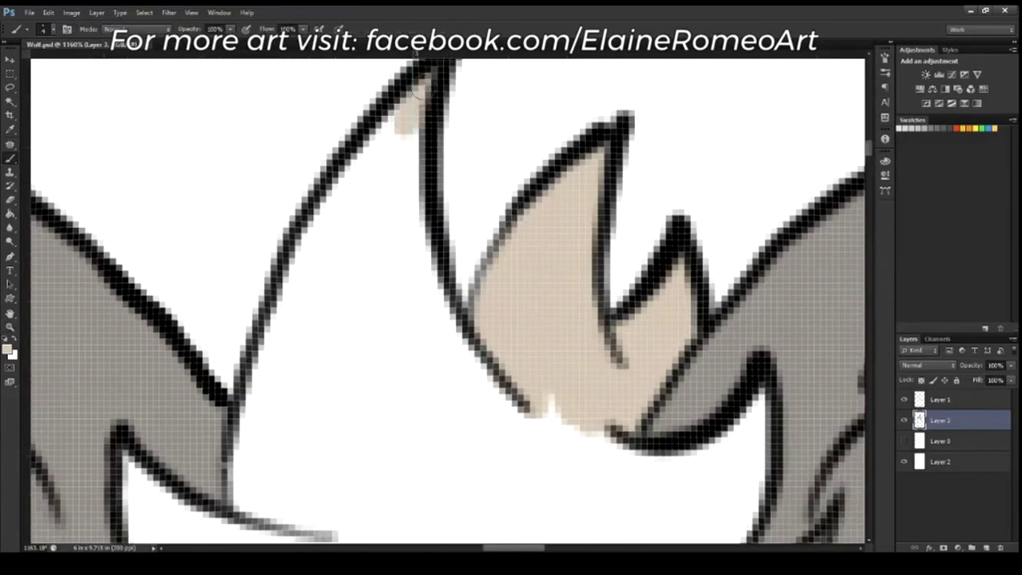
left_click_drag(415, 80, 291, 275)
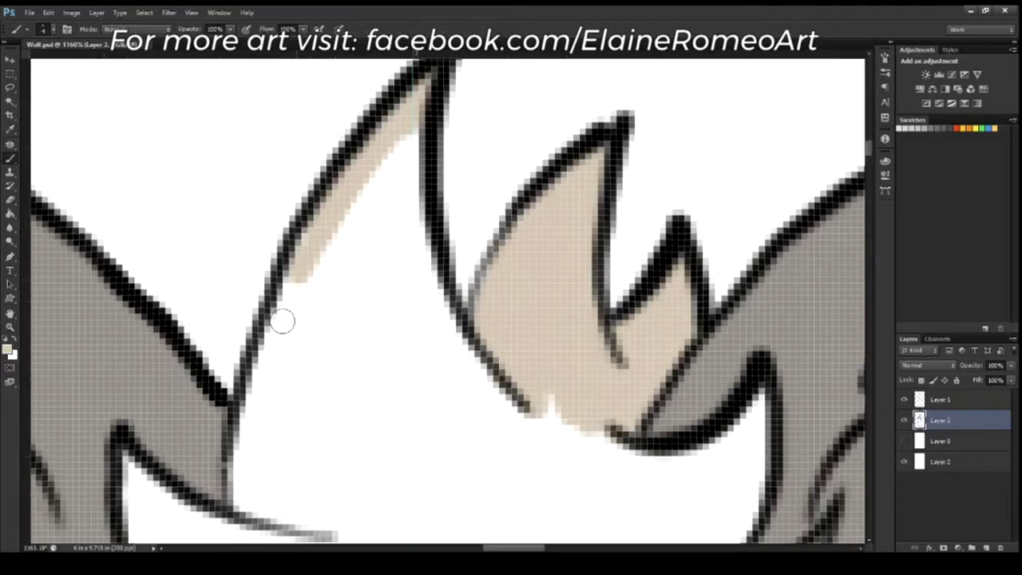
mouse_move(282, 321)
left_mouse_down()
mouse_move(566, 445)
mouse_move(365, 194)
mouse_move(332, 313)
left_mouse_up()
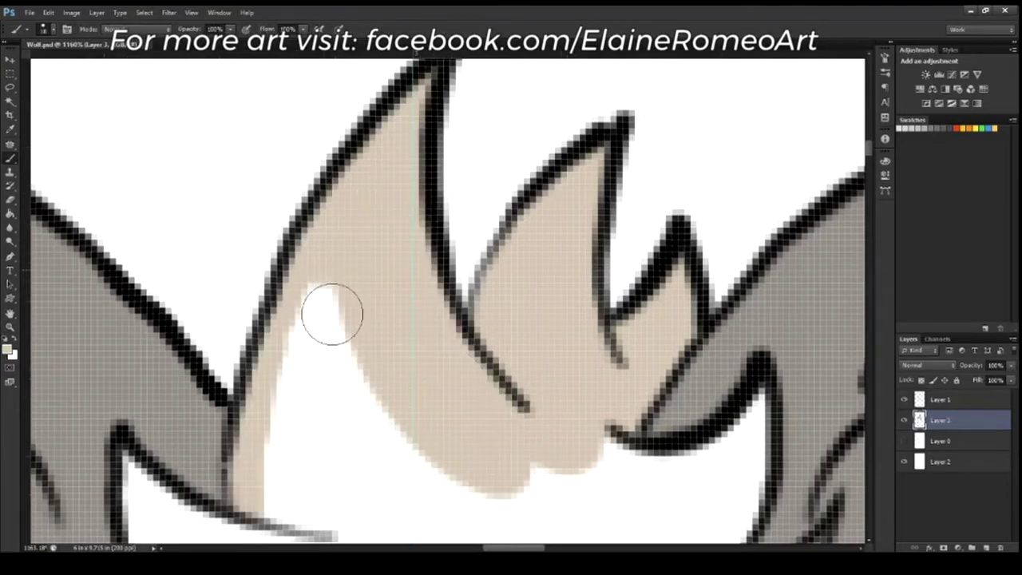
scroll(332, 314, "down", 5)
left_click_drag(178, 358, 119, 328)
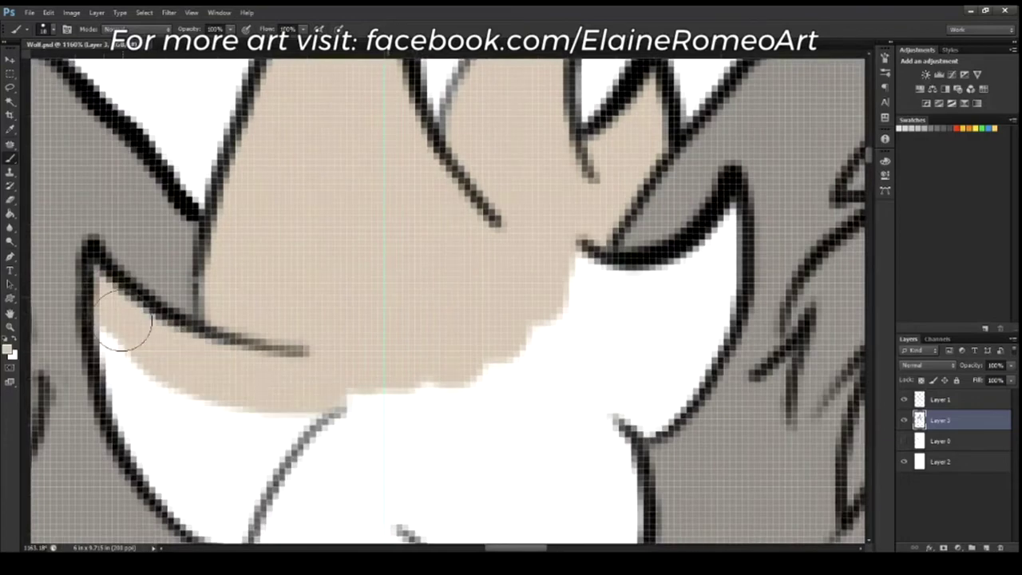
scroll(122, 328, "down", 3)
mouse_move(152, 279)
left_mouse_down()
mouse_move(218, 331)
mouse_move(171, 407)
left_mouse_up()
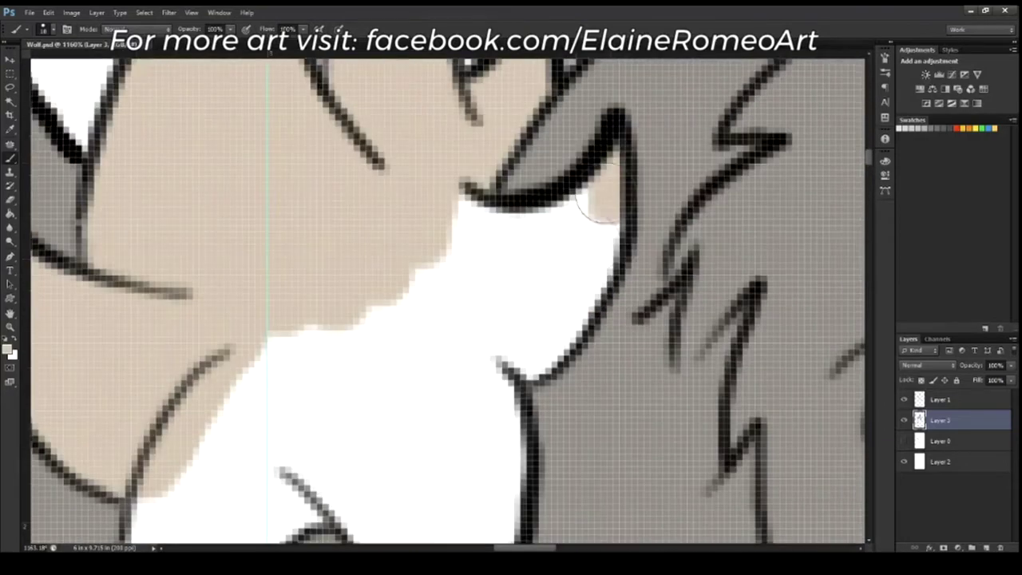
Fill the tuft's right and left edges and its remaining white patches with beige
left_click(582, 269)
mouse_move(582, 269)
left_mouse_down()
mouse_move(582, 221)
mouse_move(437, 302)
left_mouse_up()
scroll(438, 302, "down", 3)
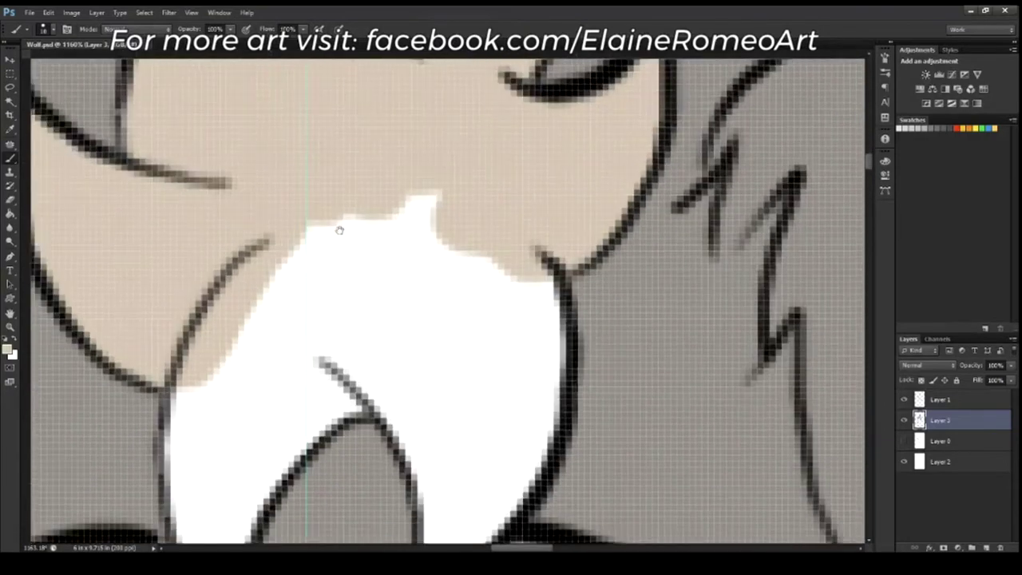
scroll(335, 232, "down", 1)
mouse_move(243, 503)
left_mouse_down()
mouse_move(240, 210)
mouse_move(337, 96)
mouse_move(319, 263)
mouse_move(367, 160)
left_mouse_up()
mouse_move(351, 272)
left_mouse_down()
mouse_move(319, 217)
mouse_move(407, 168)
left_mouse_up()
mouse_move(448, 423)
left_mouse_down()
mouse_move(471, 408)
mouse_move(432, 288)
mouse_move(459, 359)
mouse_move(559, 240)
mouse_move(563, 140)
mouse_move(530, 262)
mouse_move(461, 427)
mouse_move(439, 388)
mouse_move(456, 327)
mouse_move(445, 285)
mouse_move(481, 301)
left_mouse_up()
Paint light beige inside the right ear, covering the grey at its bottom
key("z")
key("b")
mouse_move(578, 169)
left_mouse_down()
mouse_move(531, 232)
mouse_move(517, 272)
mouse_move(545, 223)
left_mouse_up()
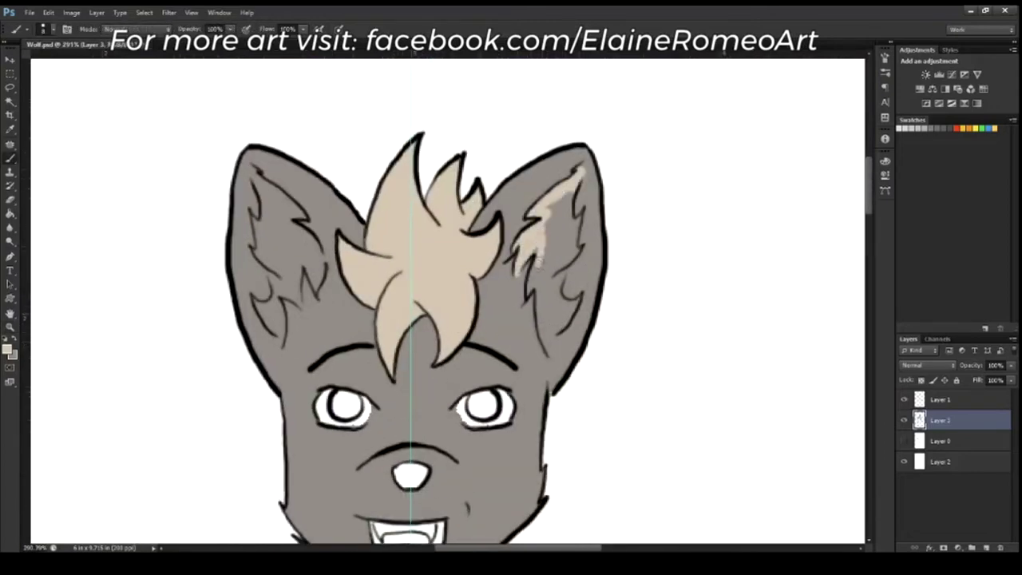
mouse_move(569, 305)
left_mouse_down()
mouse_move(552, 280)
mouse_move(562, 258)
left_mouse_up()
left_click_drag(568, 199, 556, 240)
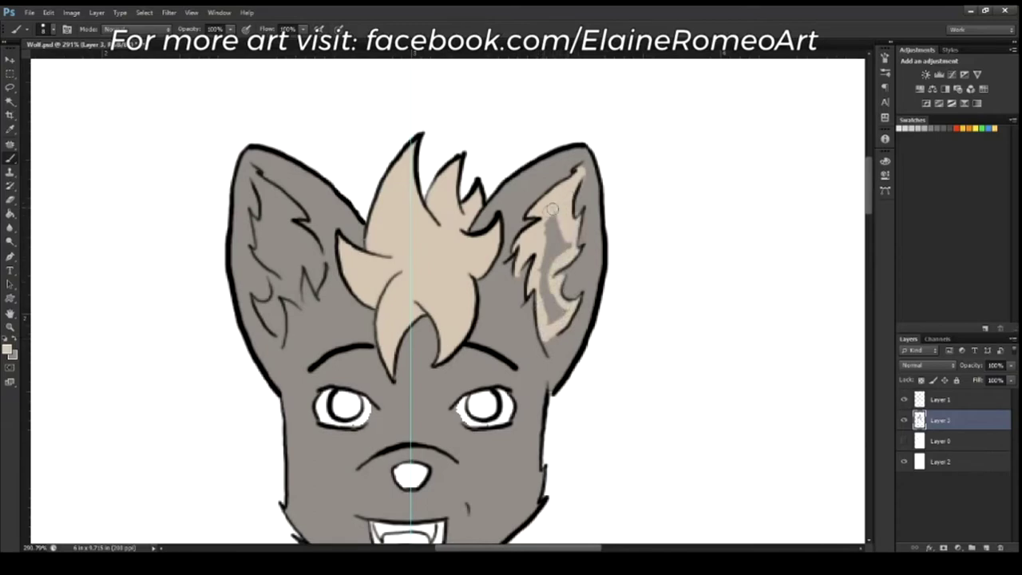
scroll(547, 245, "up", 3)
left_click_drag(559, 200, 540, 254)
mouse_move(583, 214)
left_mouse_down()
mouse_move(545, 279)
mouse_move(547, 375)
mouse_move(583, 364)
left_mouse_up()
left_click_drag(542, 410, 550, 417)
Paint the left inner ear beige, covering its grey patches
left_click(492, 319, "alt")
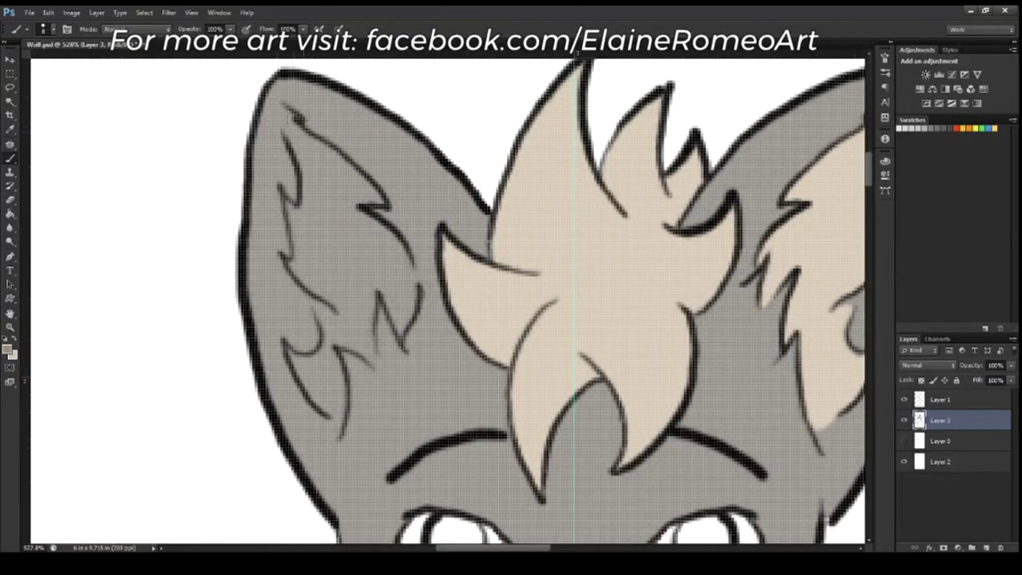
mouse_move(289, 116)
left_mouse_down()
mouse_move(300, 212)
mouse_move(327, 160)
mouse_move(372, 203)
mouse_move(331, 172)
mouse_move(339, 186)
mouse_move(304, 257)
mouse_move(345, 316)
mouse_move(326, 357)
mouse_move(292, 360)
mouse_move(342, 415)
mouse_move(326, 362)
mouse_move(327, 394)
left_mouse_up()
mouse_move(334, 342)
left_mouse_down()
mouse_move(375, 363)
mouse_move(363, 248)
mouse_move(322, 189)
mouse_move(308, 236)
mouse_move(348, 287)
mouse_move(322, 250)
left_mouse_up()
mouse_move(333, 318)
left_mouse_down()
mouse_move(357, 338)
mouse_move(343, 333)
left_mouse_up()
mouse_move(372, 290)
left_mouse_down()
mouse_move(362, 325)
mouse_move(404, 304)
mouse_move(404, 263)
mouse_move(364, 239)
mouse_move(391, 257)
left_mouse_up()
Erase the grey overpaint from both eyes on Layer 3
left_click(942, 400)
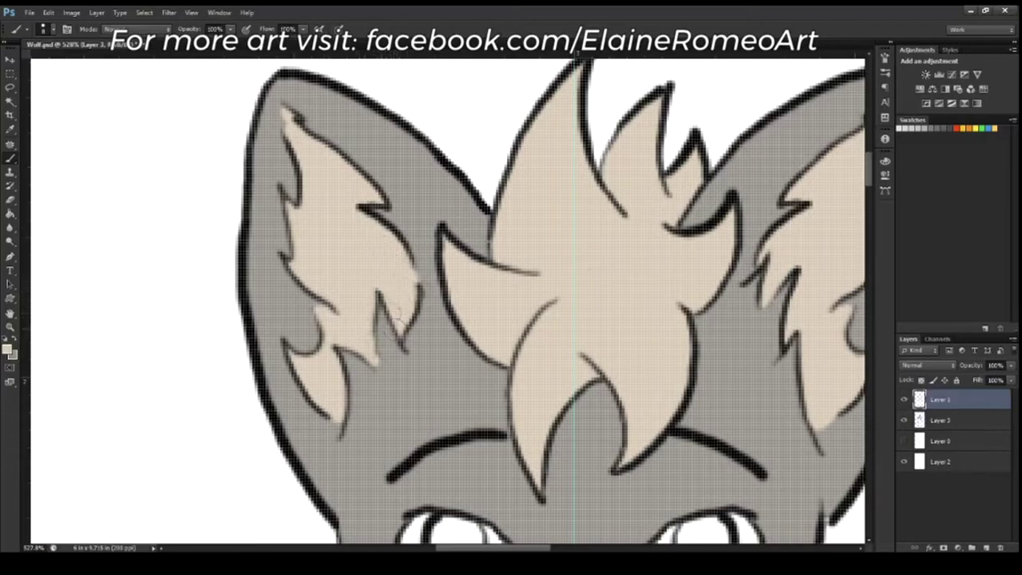
key("e")
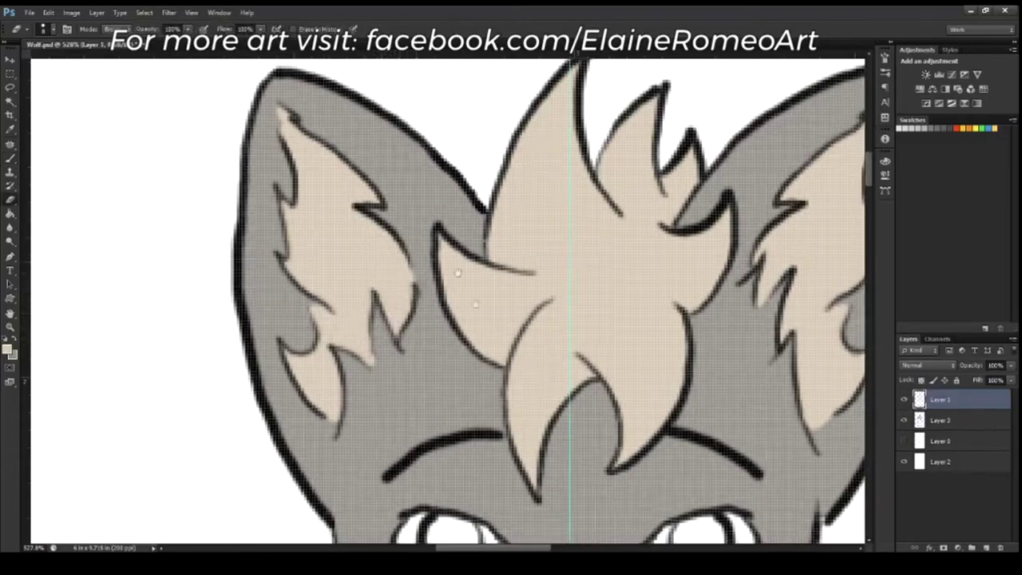
scroll(400, 264, "down", 5)
left_click(947, 420)
left_click_drag(530, 294, 599, 270)
mouse_move(315, 315)
left_mouse_down()
mouse_move(334, 297)
mouse_move(337, 306)
left_mouse_up()
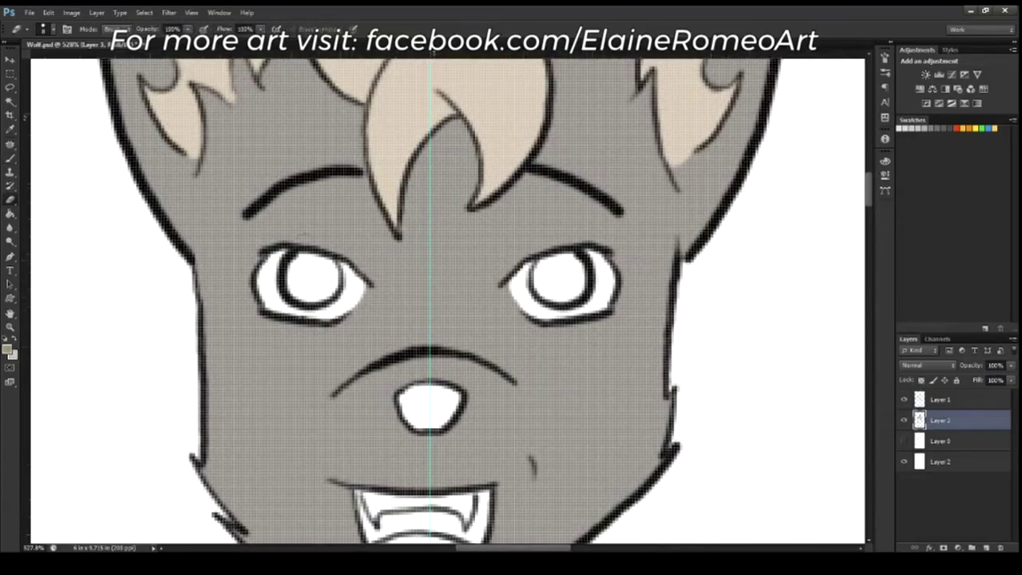
Fill the nose's white half with dark grey
left_click(9, 350)
left_click(217, 286)
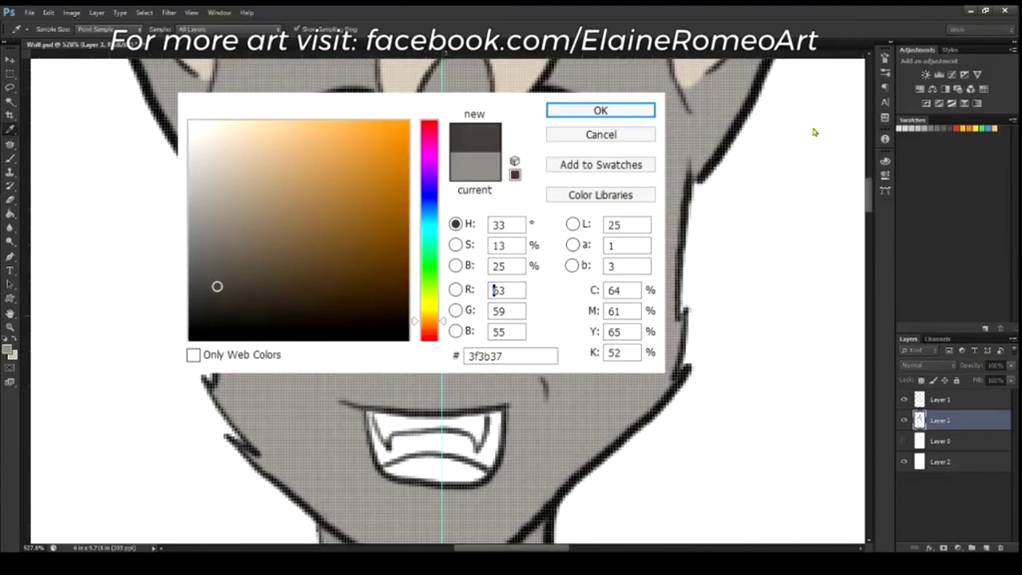
key("Return")
mouse_move(431, 342)
left_mouse_down()
mouse_move(463, 328)
mouse_move(446, 326)
left_mouse_up()
Paint the inside of the mouth dark reddish-brown around the fangs
key("i")
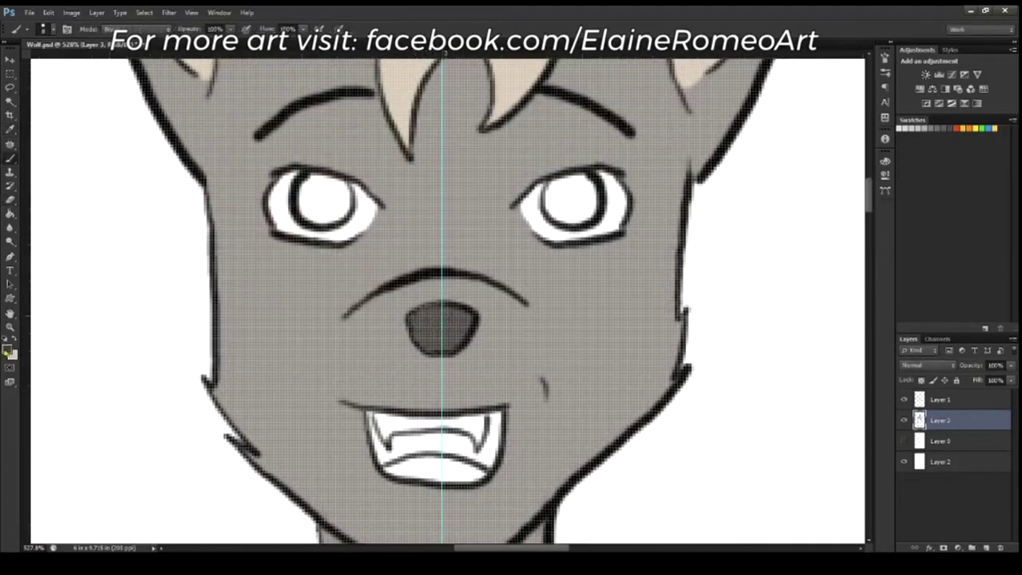
left_click(9, 350)
left_click(737, 274)
left_click(685, 254)
left_click(280, 239)
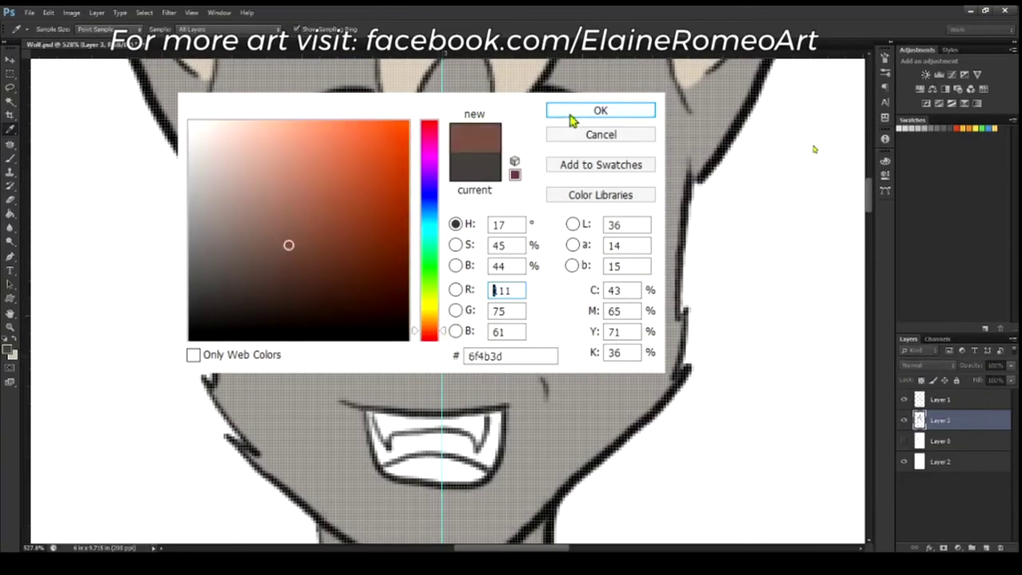
left_click(567, 116)
key("z")
left_click(424, 430)
key("b")
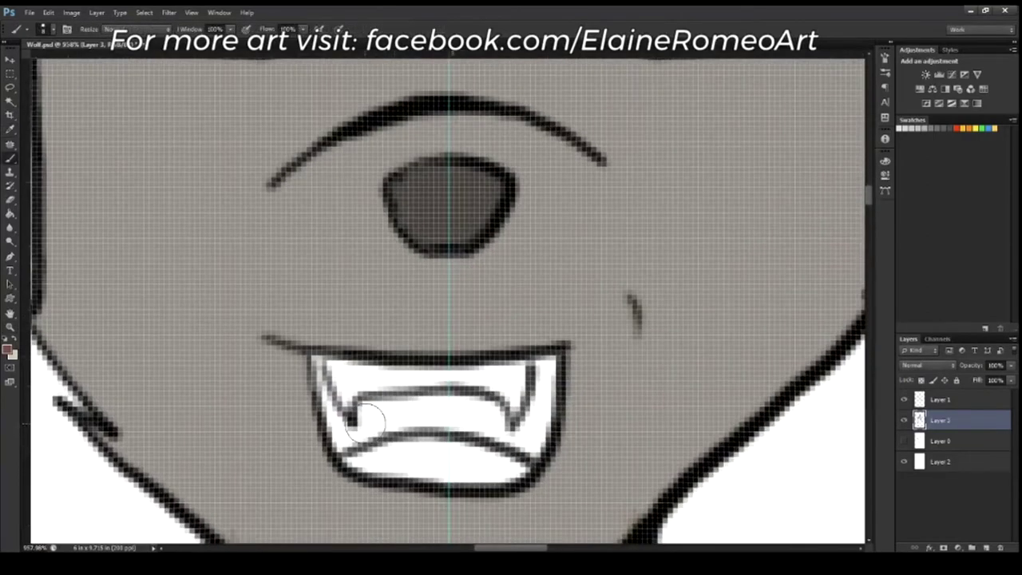
mouse_move(318, 359)
left_mouse_down()
mouse_move(340, 443)
mouse_move(376, 427)
mouse_move(373, 405)
left_mouse_up()
mouse_move(551, 359)
left_mouse_down()
mouse_move(552, 425)
mouse_move(523, 432)
mouse_move(557, 408)
mouse_move(527, 451)
left_mouse_up()
mouse_move(368, 431)
left_mouse_down()
mouse_move(467, 407)
mouse_move(519, 447)
mouse_move(399, 400)
mouse_move(366, 419)
left_mouse_up()
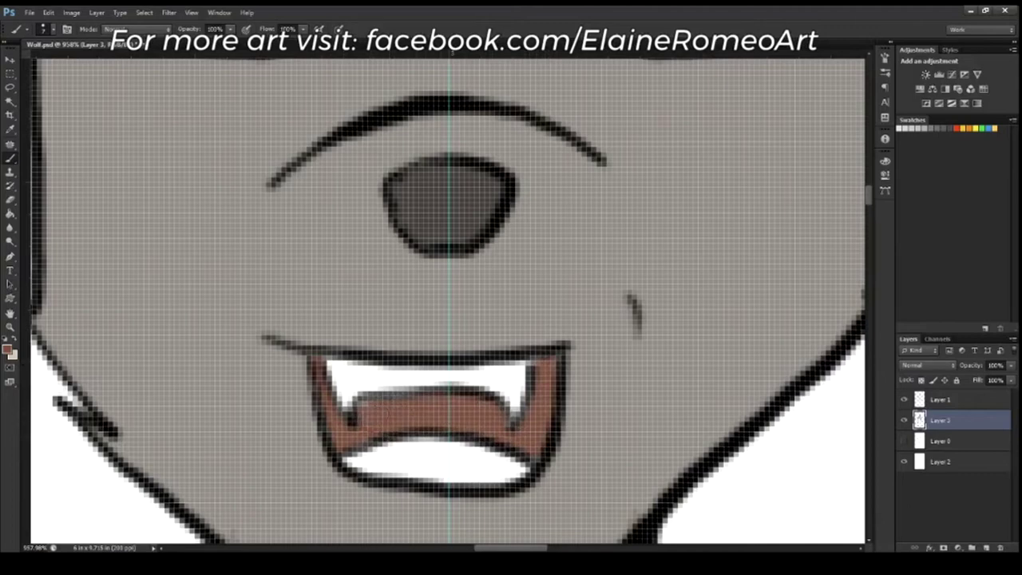
Paint a light pink tongue inside the mouth
left_click(10, 352)
left_click(253, 165)
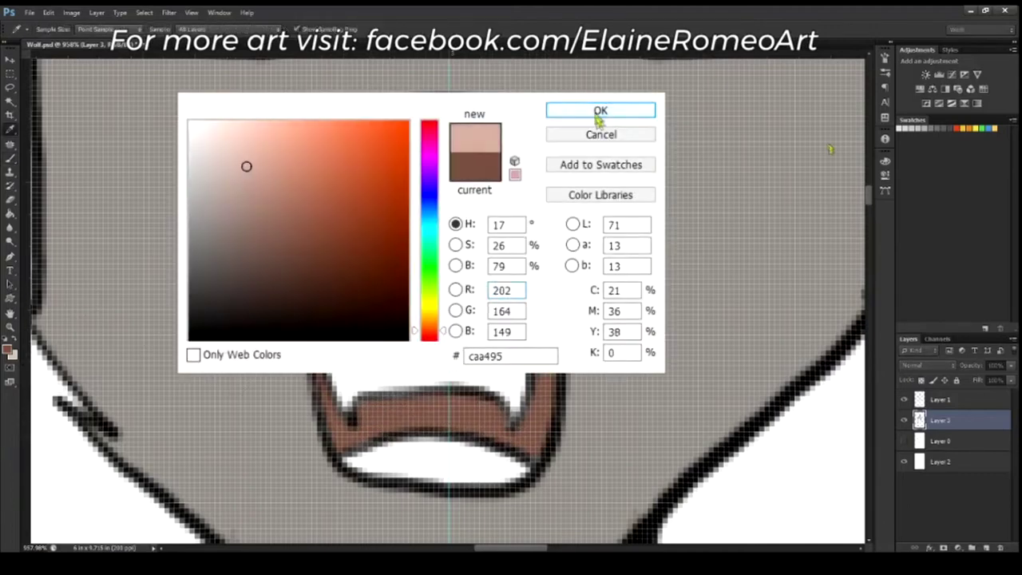
left_click(597, 110)
mouse_move(381, 444)
left_mouse_down()
mouse_move(392, 459)
mouse_move(448, 455)
mouse_move(511, 472)
mouse_move(437, 460)
left_mouse_up()
Paint the fangs and upper teeth off-white (#ebeae6)
left_click(10, 351)
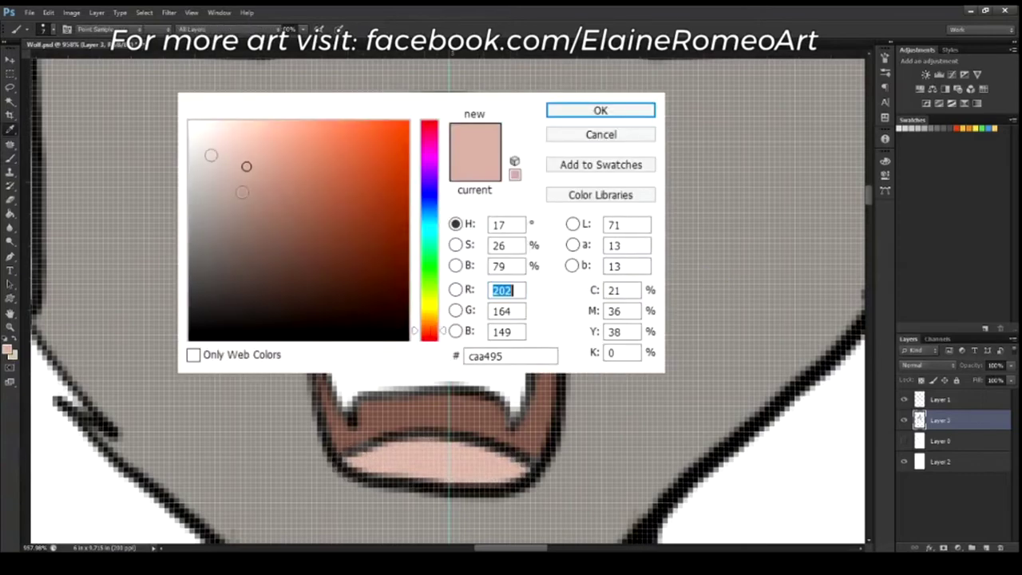
left_click(230, 132)
left_click_drag(440, 331, 440, 316)
left_click(192, 136)
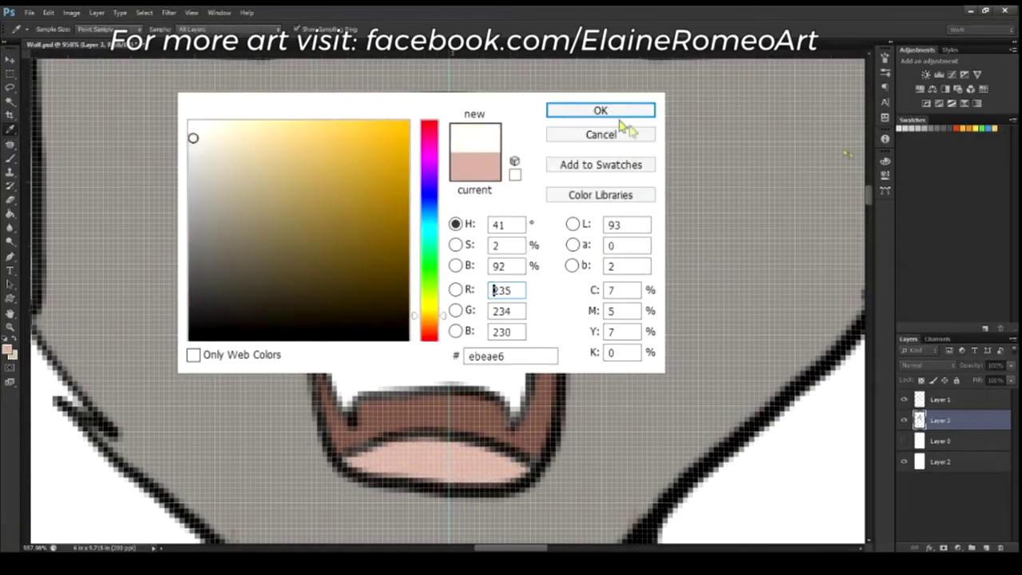
left_click(600, 110)
left_click_drag(345, 391, 439, 372)
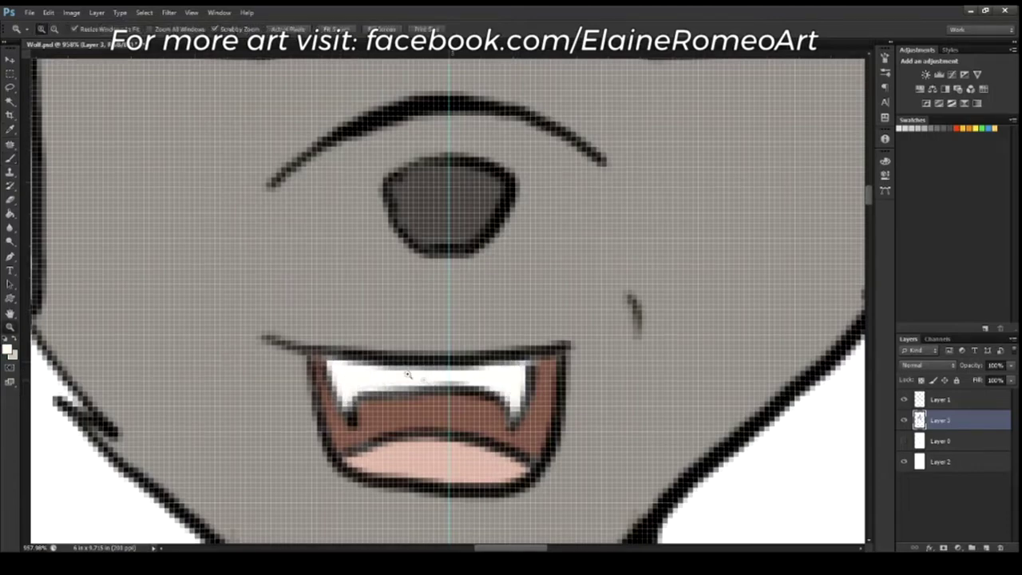
scroll(425, 330, "down", 10)
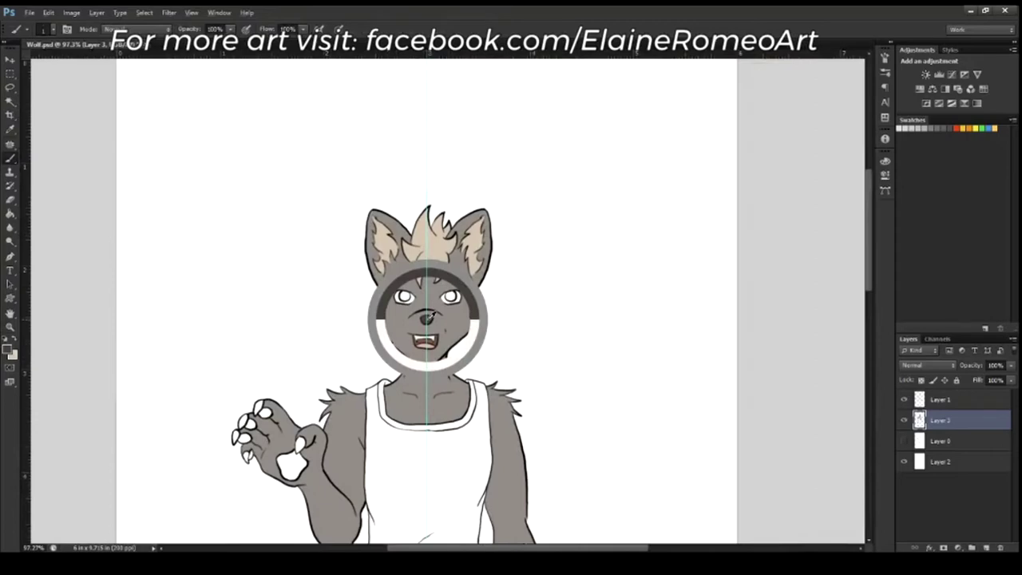
On Layer 3, shade the gap beside and base around the small claw dark grey
scroll(276, 431, "up", 10)
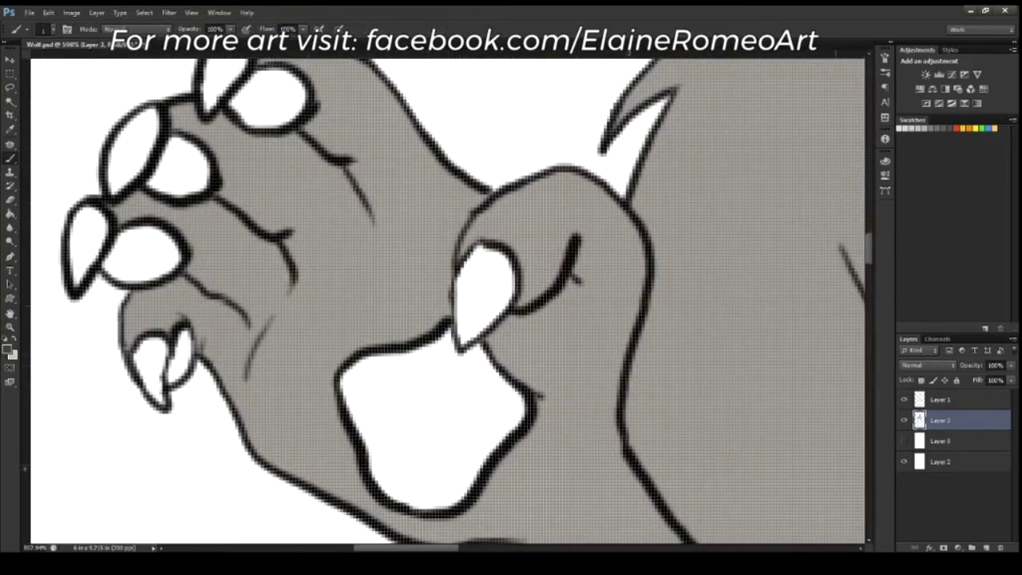
key("e")
key("alt+bracketright")
key("b")
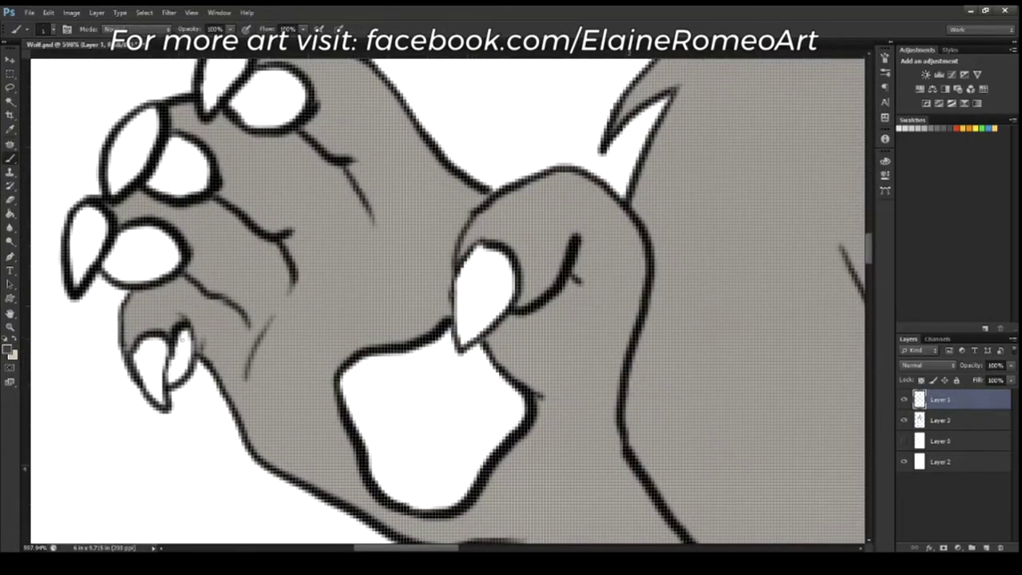
left_click_drag(183, 333, 173, 370)
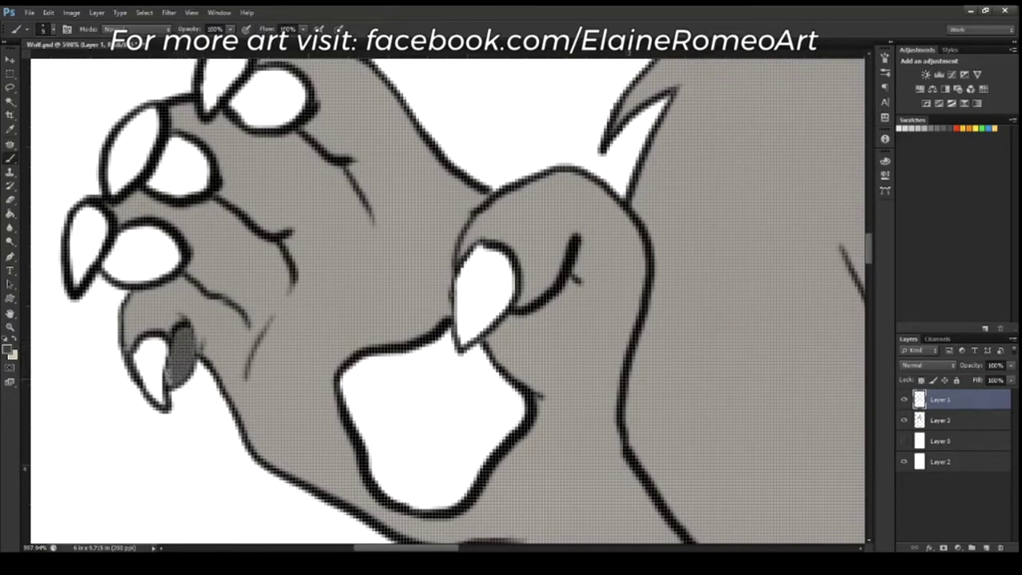
key("ctrl+z")
left_click(951, 423)
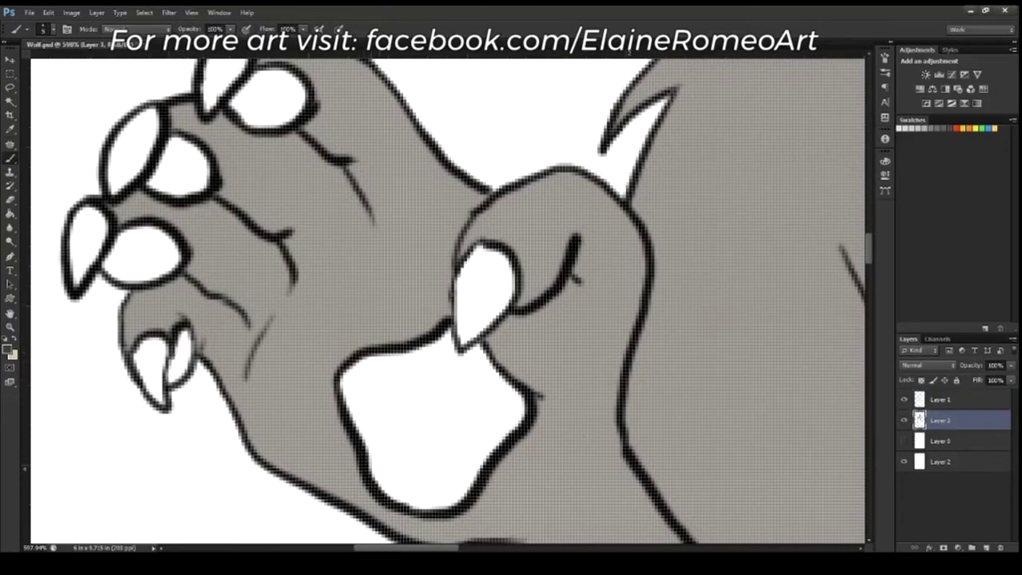
left_click_drag(182, 328, 170, 378)
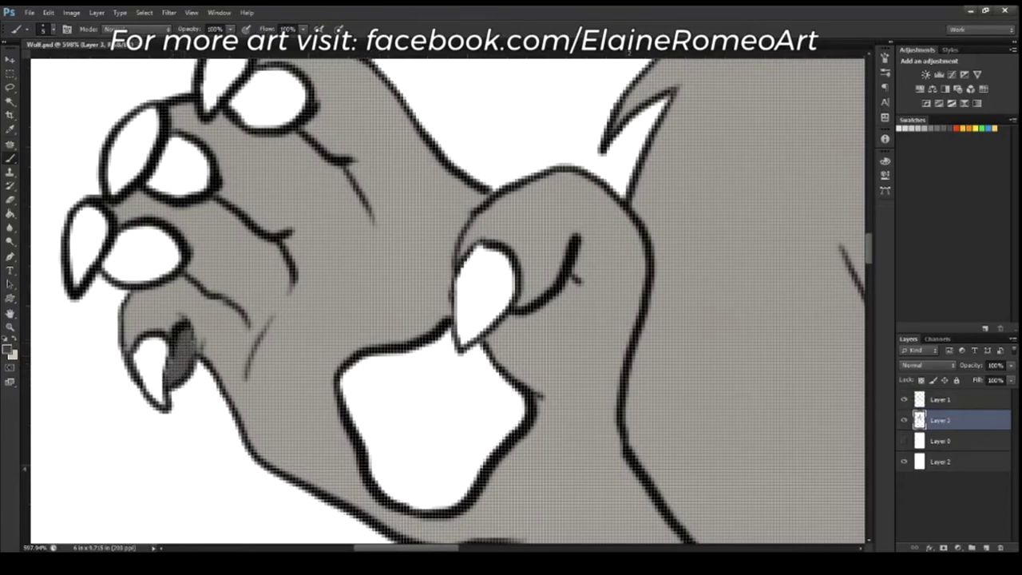
mouse_move(136, 236)
left_mouse_down()
mouse_move(165, 248)
mouse_move(147, 233)
mouse_move(141, 254)
left_mouse_up()
Fill the raised paw's finger pads and ring its palm pad in dark grey
mouse_move(178, 140)
left_mouse_down()
mouse_move(156, 190)
mouse_move(209, 179)
mouse_move(190, 145)
mouse_move(189, 173)
left_mouse_up()
mouse_move(264, 75)
left_mouse_down()
mouse_move(238, 102)
mouse_move(246, 123)
mouse_move(295, 112)
mouse_move(286, 76)
mouse_move(251, 112)
left_mouse_up()
mouse_move(445, 342)
left_mouse_down()
mouse_move(457, 374)
mouse_move(484, 364)
mouse_move(524, 428)
left_mouse_up()
mouse_move(443, 338)
left_mouse_down()
mouse_move(356, 374)
mouse_move(351, 420)
mouse_move(373, 461)
left_mouse_up()
mouse_move(358, 373)
left_mouse_down()
mouse_move(375, 473)
mouse_move(435, 502)
mouse_move(479, 459)
mouse_move(507, 396)
mouse_move(468, 379)
left_mouse_up()
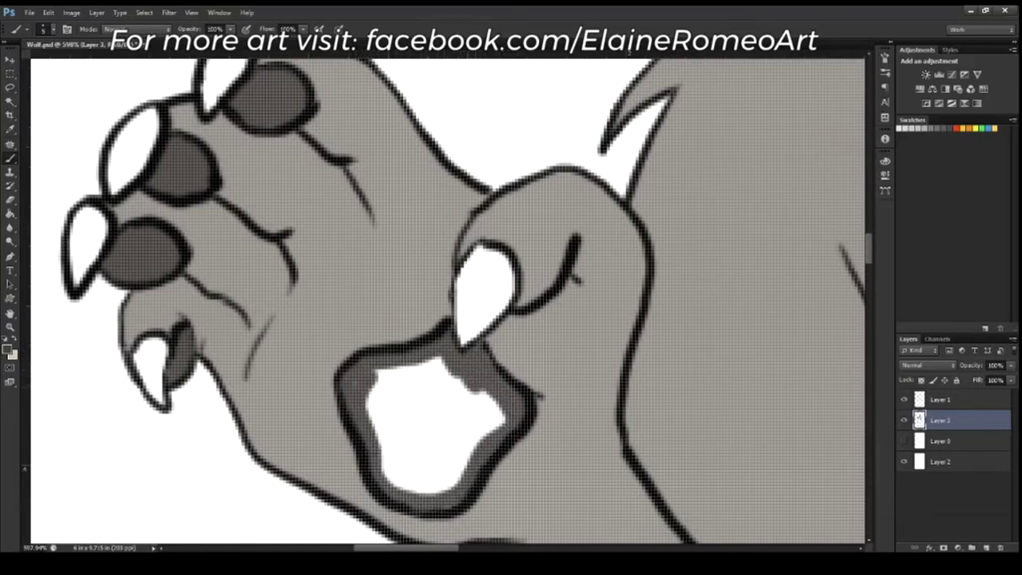
mouse_move(399, 389)
left_mouse_down()
mouse_move(435, 364)
mouse_move(503, 415)
mouse_move(447, 487)
mouse_move(379, 403)
mouse_move(423, 469)
mouse_move(408, 387)
mouse_move(436, 412)
left_mouse_up()
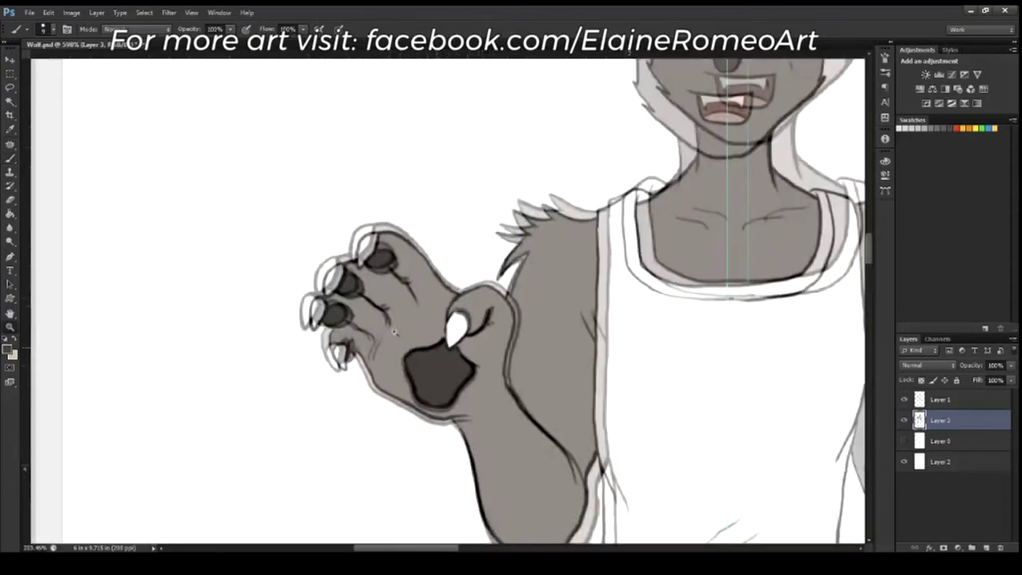
Shade the lowered hand's pad and the area above it dark grey
mouse_move(364, 308)
left_mouse_down()
mouse_move(553, 460)
mouse_move(607, 460)
left_mouse_up()
mouse_move(439, 448)
left_mouse_down()
mouse_move(404, 503)
mouse_move(462, 439)
mouse_move(459, 479)
left_mouse_up()
mouse_move(461, 430)
left_mouse_down()
mouse_move(423, 396)
mouse_move(479, 372)
mouse_move(463, 403)
mouse_move(515, 270)
left_mouse_up()
Finish the lowered hand's fingers, then fill the left foot's middle and left toe pads dark grey
left_click_drag(495, 307, 507, 295)
left_click_drag(423, 375, 358, 452)
scroll(359, 452, "down", 5)
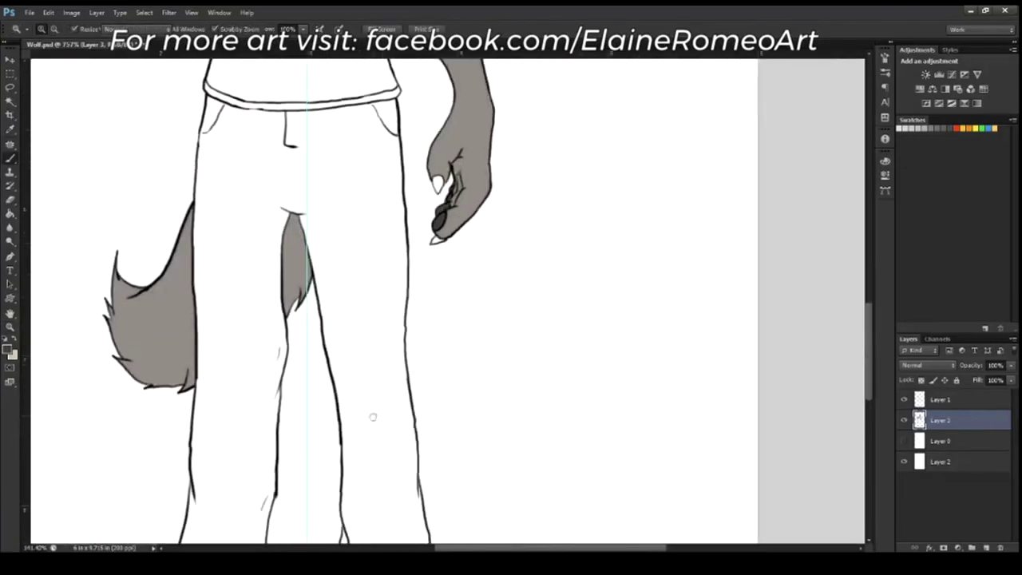
scroll(359, 452, "down", 5)
mouse_move(319, 375)
left_mouse_down()
mouse_move(397, 404)
mouse_move(464, 412)
mouse_move(415, 391)
left_mouse_up()
mouse_move(247, 400)
left_mouse_down()
mouse_move(331, 377)
mouse_move(299, 414)
mouse_move(252, 400)
mouse_move(320, 403)
left_mouse_up()
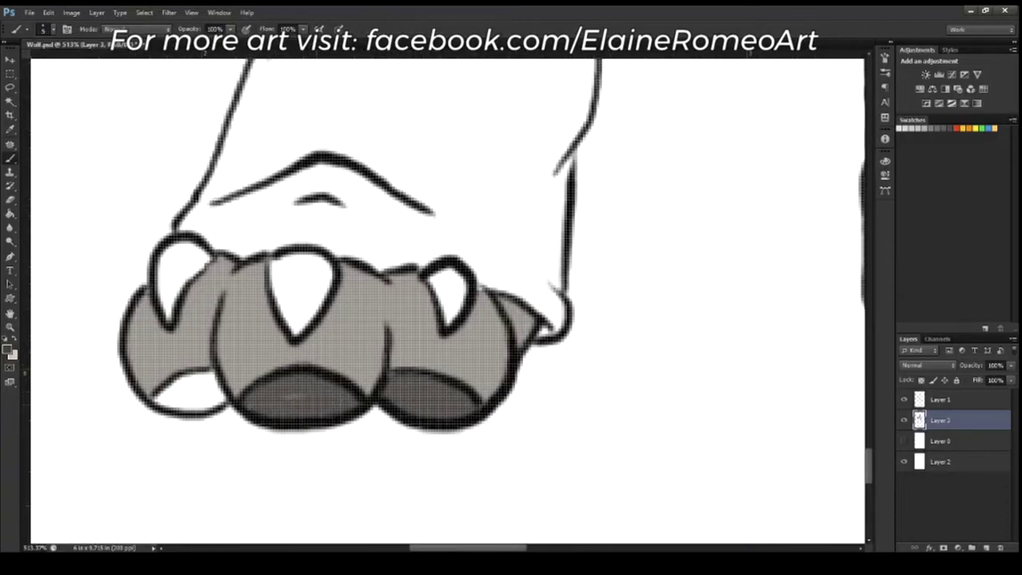
mouse_move(156, 399)
left_mouse_down()
mouse_move(216, 407)
mouse_move(210, 375)
mouse_move(185, 381)
mouse_move(202, 389)
left_mouse_up()
Fill the other foot's left, right and central toe pads dark grey
scroll(560, 368, "right", 6)
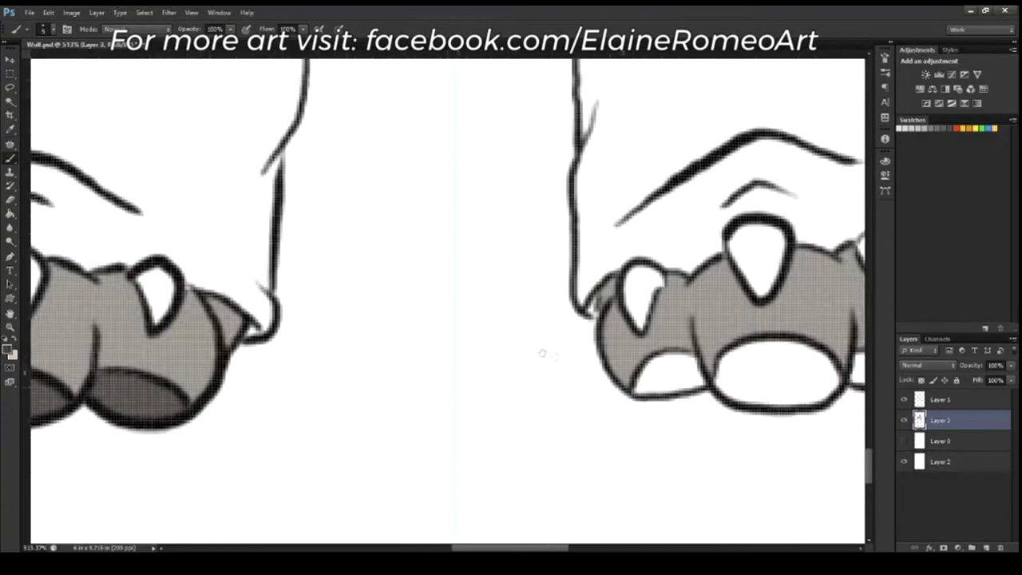
scroll(543, 355, "right", 4)
mouse_move(427, 371)
left_mouse_down()
mouse_move(432, 399)
mouse_move(487, 383)
mouse_move(444, 365)
mouse_move(473, 377)
left_mouse_up()
scroll(510, 382, "right", 4)
mouse_move(560, 351)
left_mouse_down()
mouse_move(594, 379)
mouse_move(623, 375)
mouse_move(569, 361)
left_mouse_up()
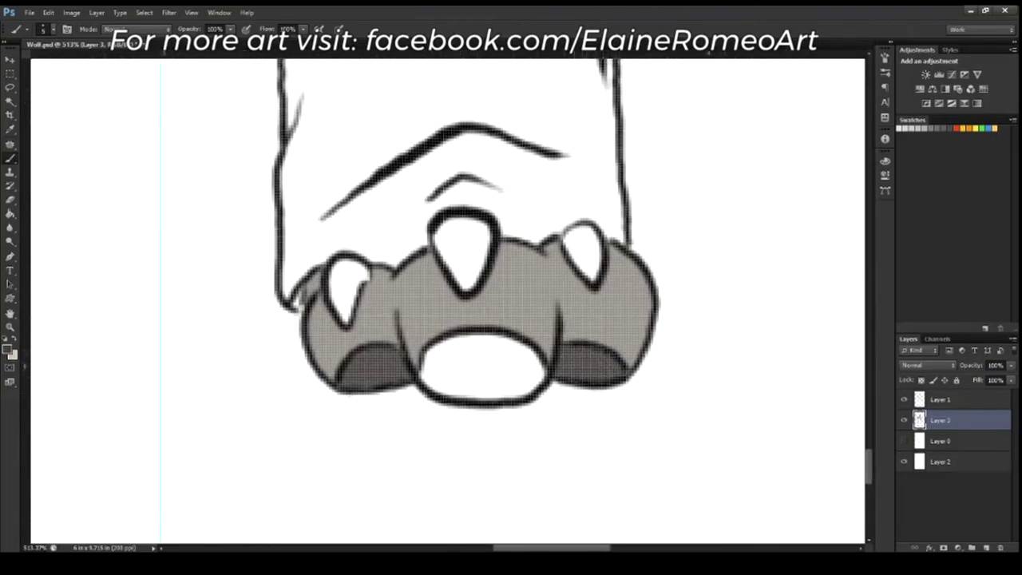
mouse_move(431, 376)
left_mouse_down()
mouse_move(421, 374)
mouse_move(523, 393)
mouse_move(539, 351)
mouse_move(436, 356)
mouse_move(527, 382)
mouse_move(439, 355)
mouse_move(519, 351)
left_mouse_up()
left_click_drag(455, 360, 518, 371)
scroll(479, 344, "down", 10)
scroll(447, 303, "up", 5)
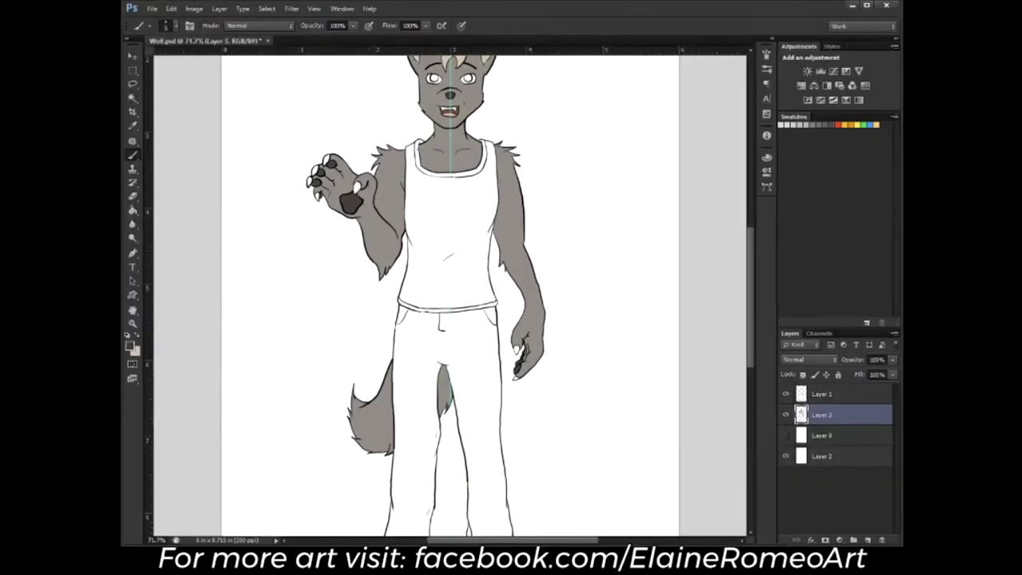
scroll(448, 296, "down", 5)
scroll(447, 296, "up", 5)
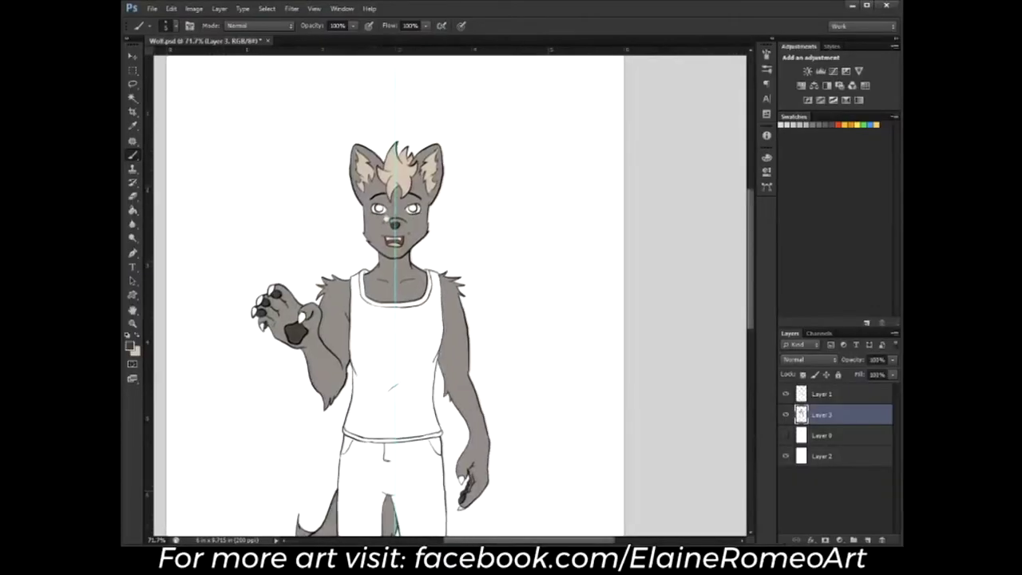
Zoom in on the raised paw and brush a light off-white over its right and middle claws
scroll(447, 200, "up", 3)
scroll(448, 199, "up", 3)
scroll(395, 235, "down", 5)
scroll(440, 153, "down", 5)
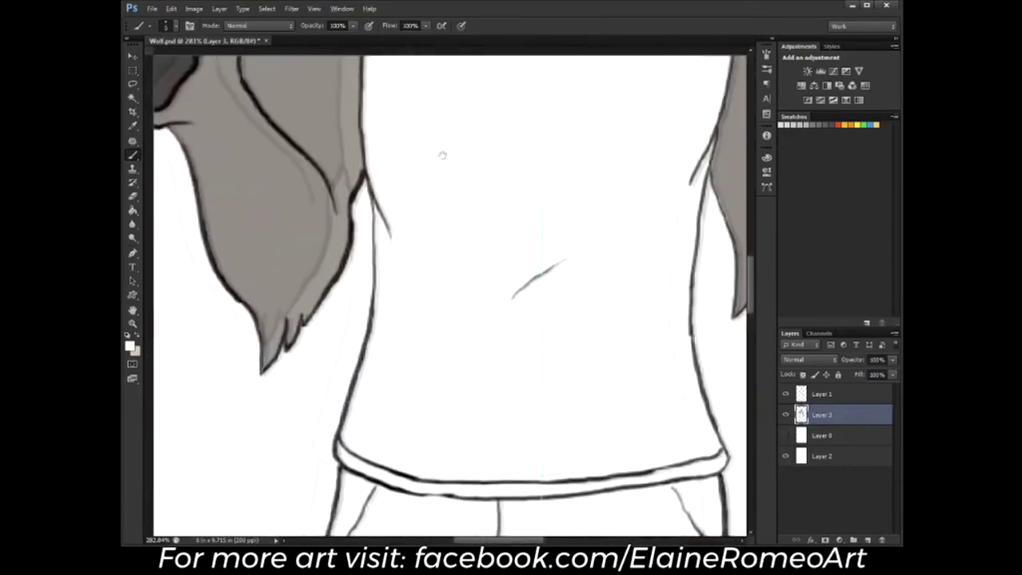
scroll(415, 296, "down", 5)
key("z")
scroll(418, 279, "up", 3)
key("b")
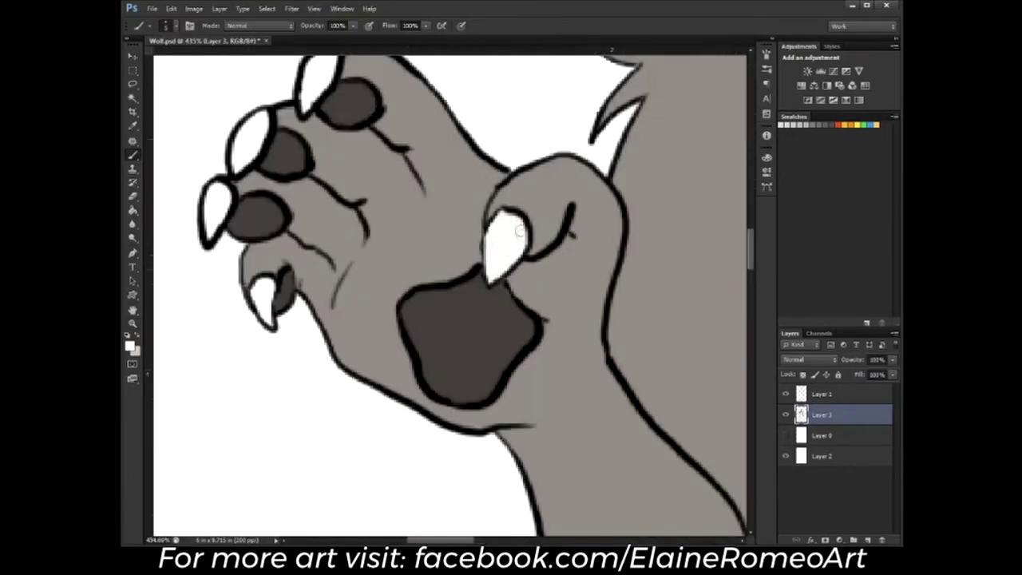
left_click_drag(511, 236, 543, 274)
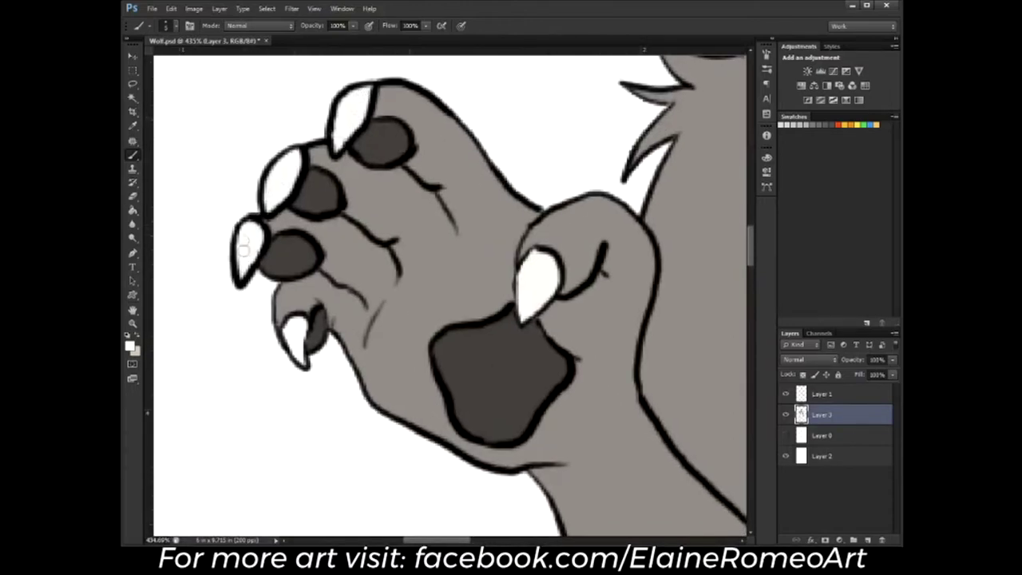
left_click_drag(372, 288, 326, 213)
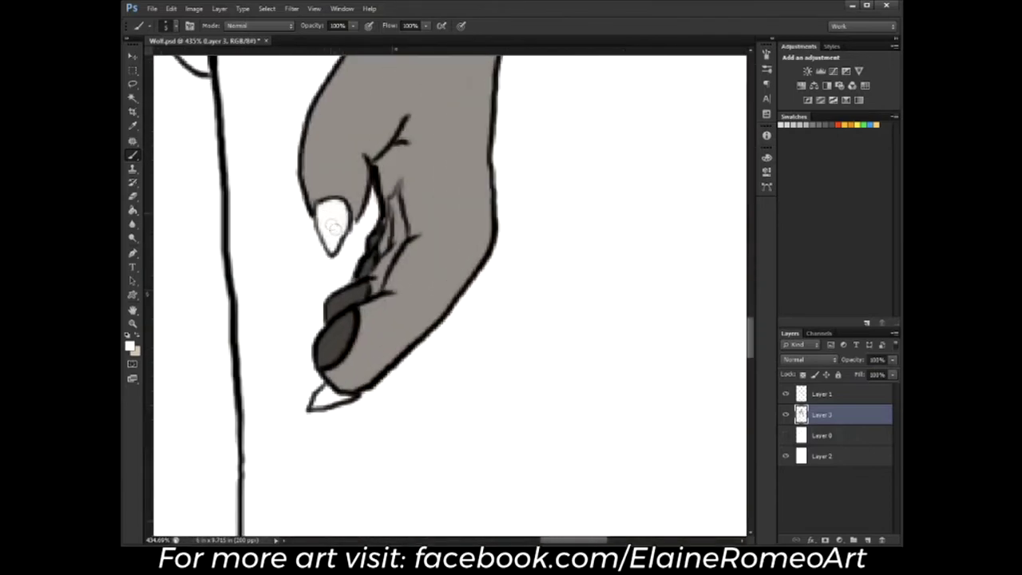
left_click_drag(326, 394, 439, 241)
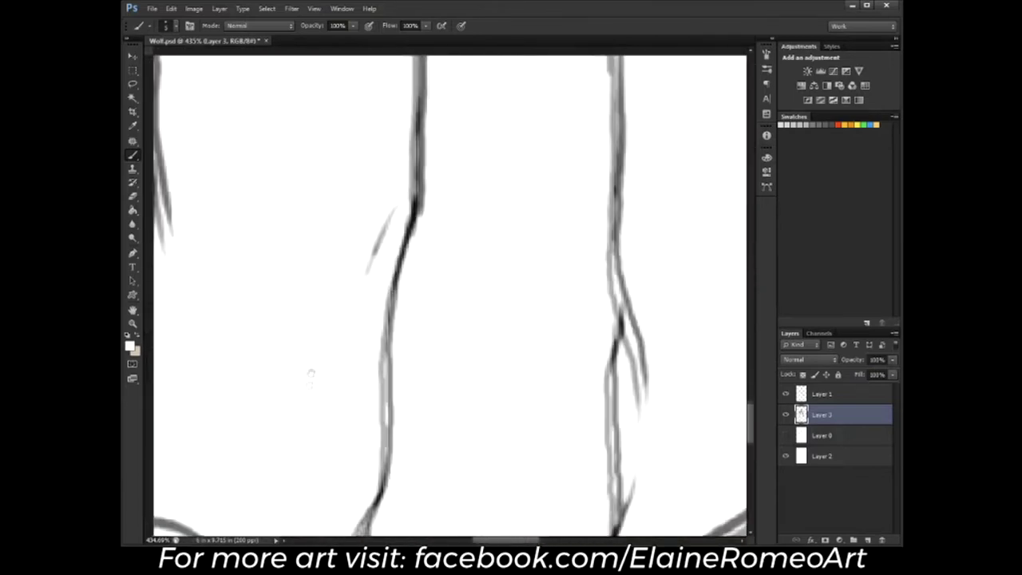
left_click_drag(505, 288, 515, 315)
left_click_drag(363, 275, 392, 287)
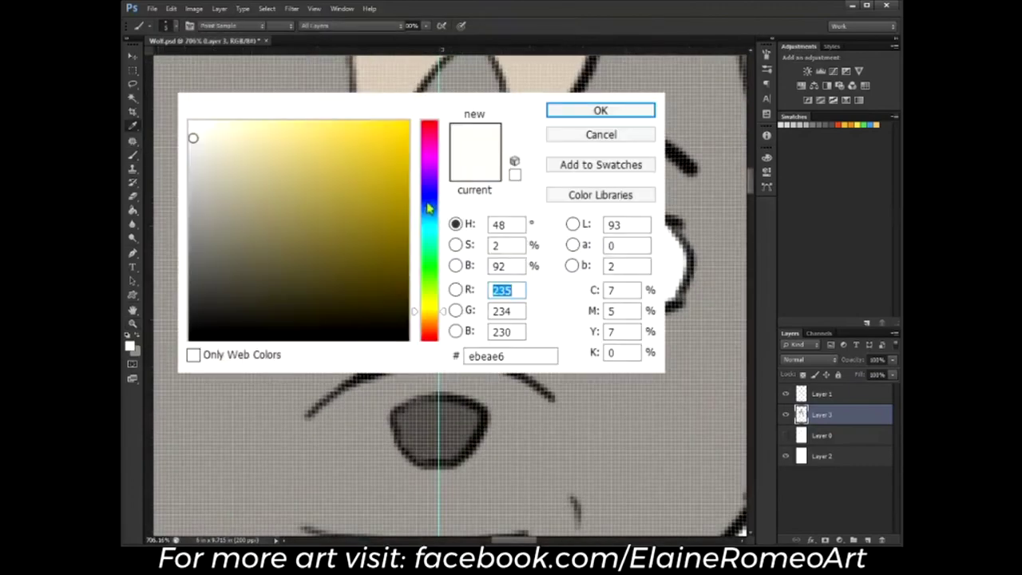
Choose purple-blue #5c58bc and fill the left eye's pupil
mouse_move(312, 127)
left_mouse_down()
mouse_move(335, 137)
mouse_move(305, 178)
left_mouse_up()
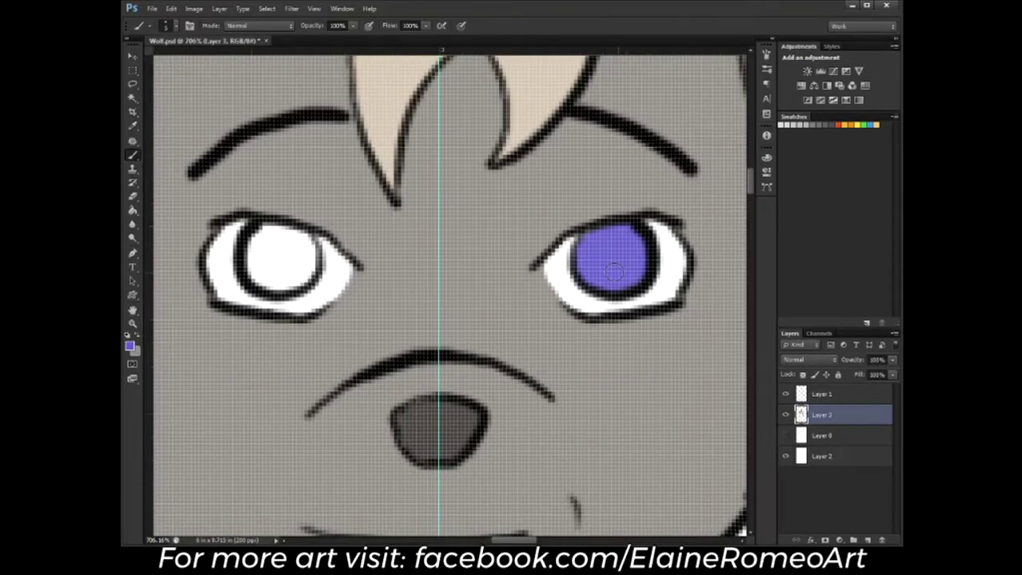
left_click_drag(268, 263, 297, 250)
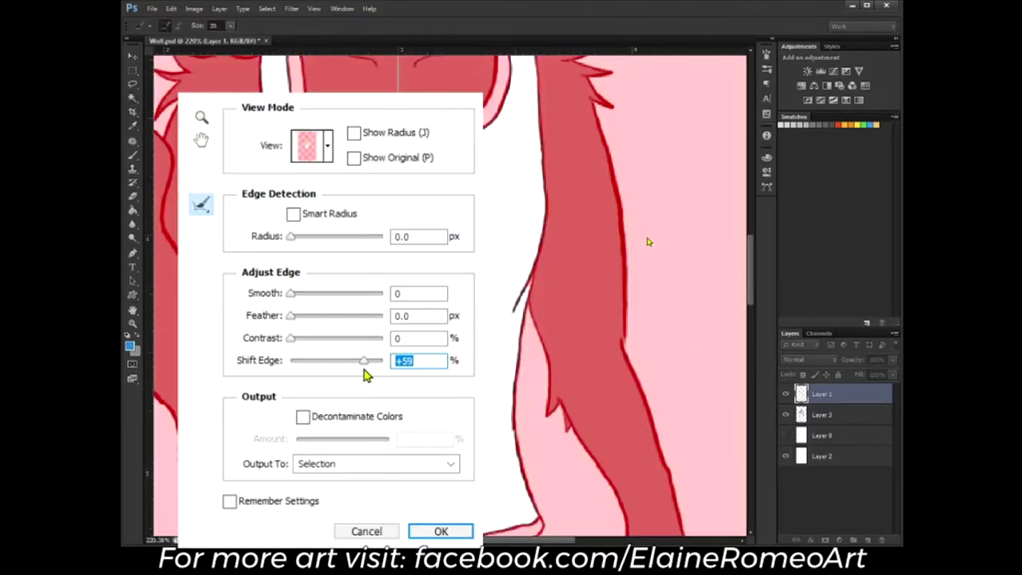
Apply the tank-top selection with Shift Edge +100 and pick a darker blue
left_click_drag(365, 376, 395, 375)
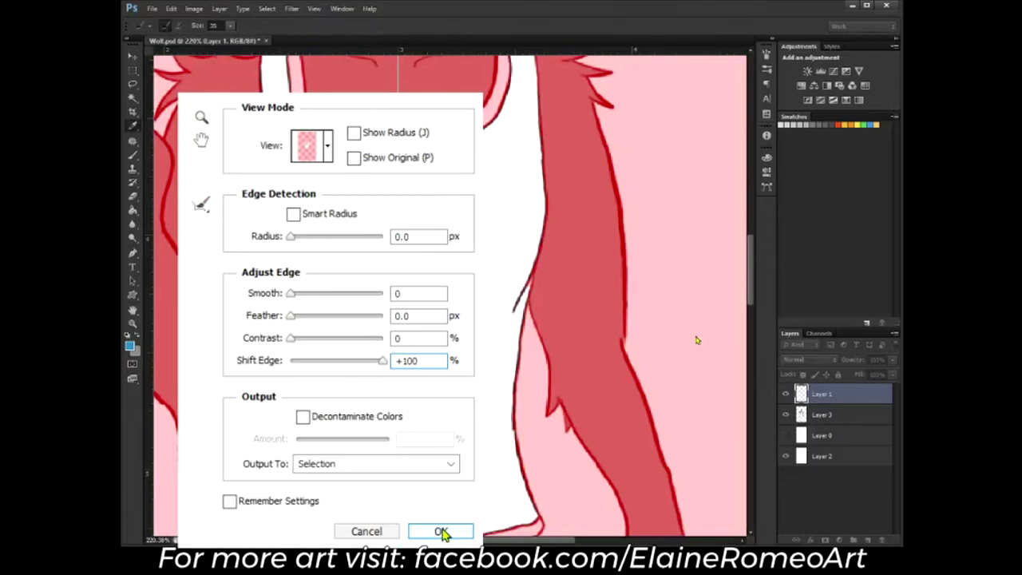
left_click(441, 532)
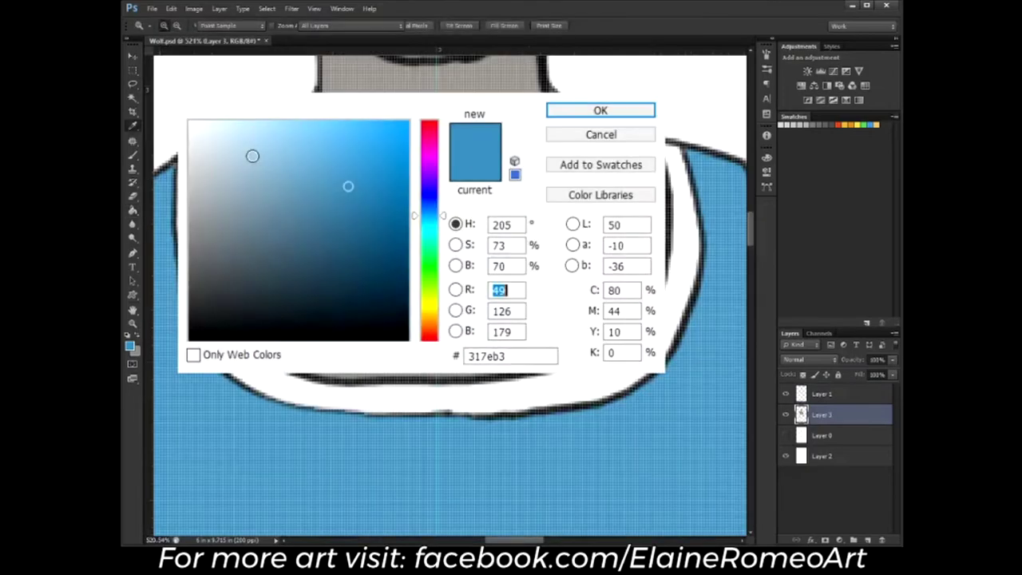
left_click(252, 139)
left_click(320, 217)
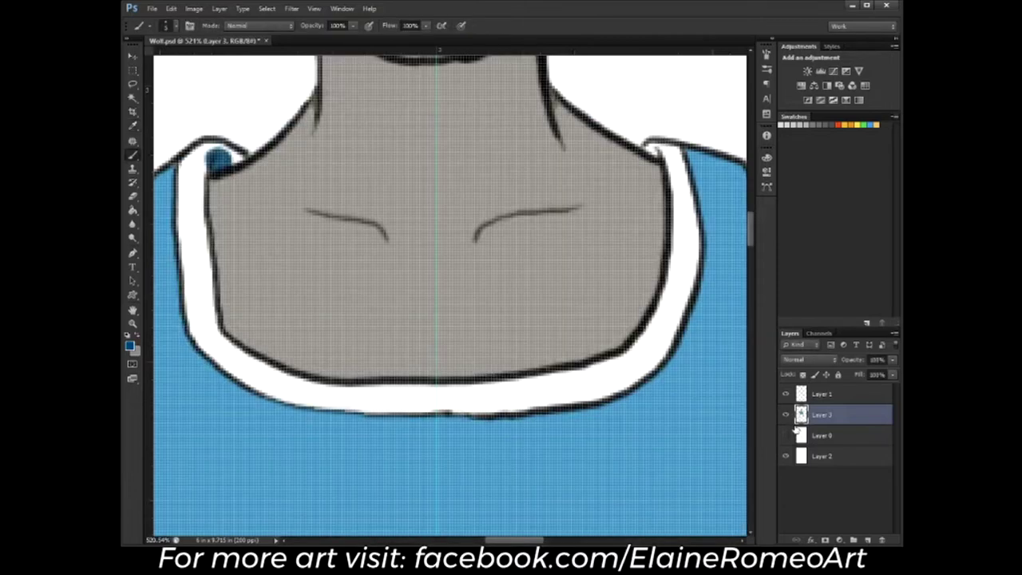
Paint the collar's left side and lower trim dark blue
mouse_move(218, 159)
left_mouse_down()
mouse_move(185, 166)
mouse_move(187, 264)
left_mouse_up()
left_click_drag(199, 174, 198, 210)
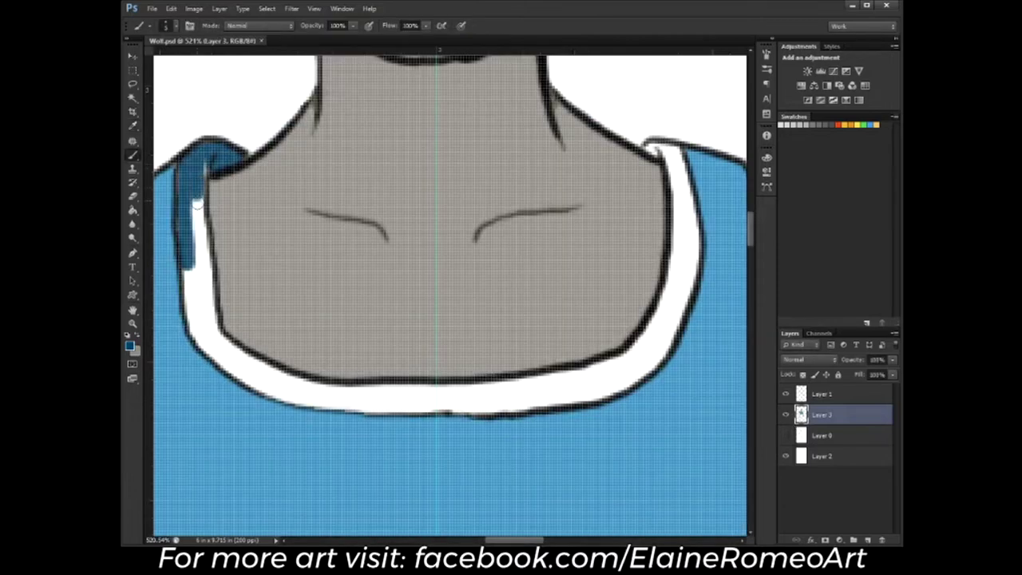
mouse_move(201, 160)
left_mouse_down()
mouse_move(195, 240)
mouse_move(209, 331)
left_mouse_up()
mouse_move(191, 272)
left_mouse_down()
mouse_move(188, 320)
mouse_move(254, 369)
mouse_move(310, 388)
mouse_move(297, 394)
left_mouse_up()
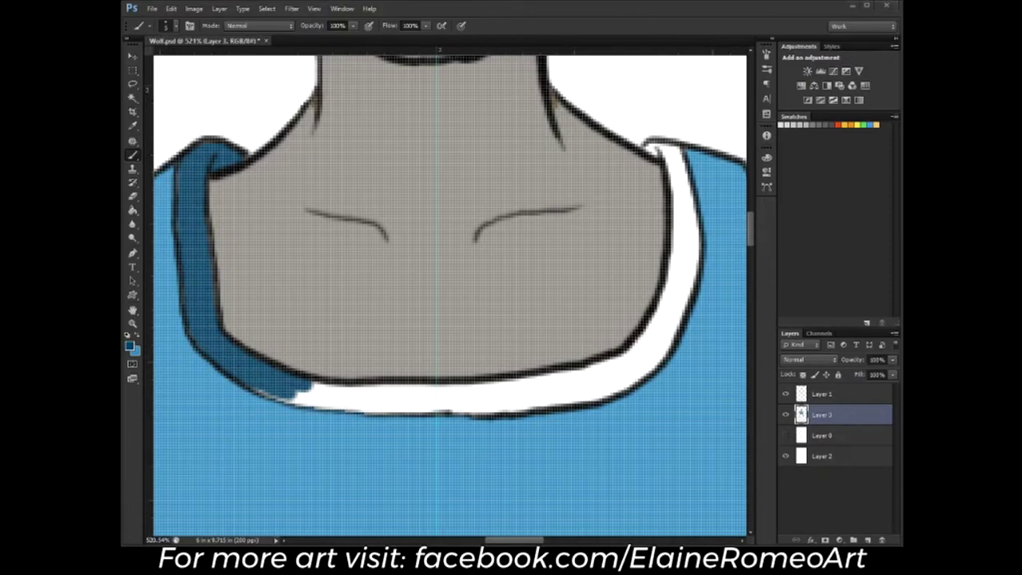
left_click_drag(296, 394, 470, 391)
Paint the collar's right side and upper edge dark blue, covering the last white spot
left_click_drag(662, 152, 644, 347)
mouse_move(686, 176)
left_mouse_down()
mouse_move(688, 250)
mouse_move(676, 311)
mouse_move(650, 358)
left_mouse_up()
left_click_drag(680, 308, 637, 372)
left_click_drag(460, 399, 613, 375)
left_click_drag(544, 376, 617, 366)
mouse_move(358, 409)
left_mouse_down()
mouse_move(551, 399)
mouse_move(521, 393)
mouse_move(638, 382)
mouse_move(631, 372)
left_mouse_up()
left_click_drag(591, 400, 532, 407)
left_click(439, 212, "alt")
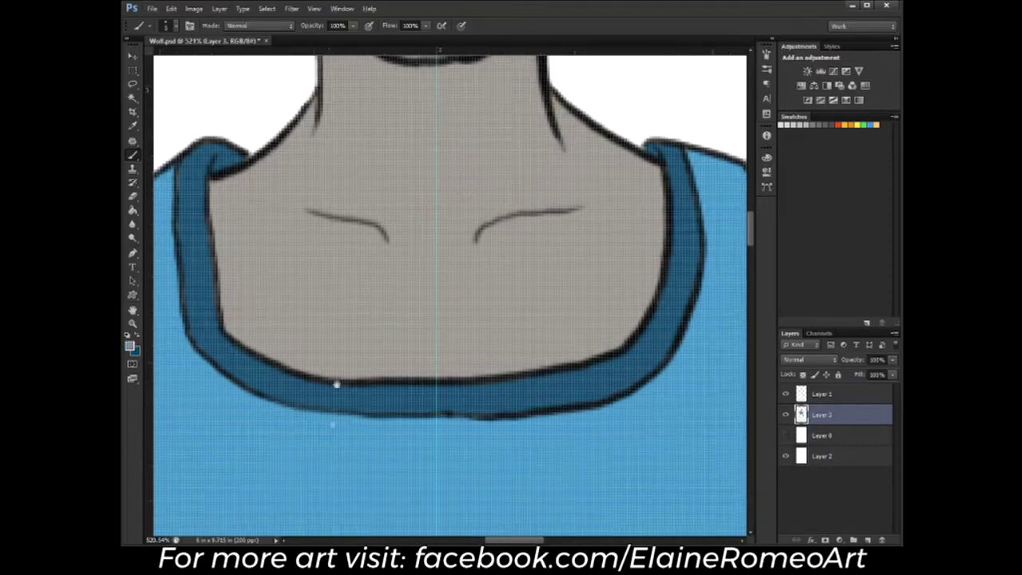
scroll(376, 395, "down", 5)
scroll(400, 303, "down", 5)
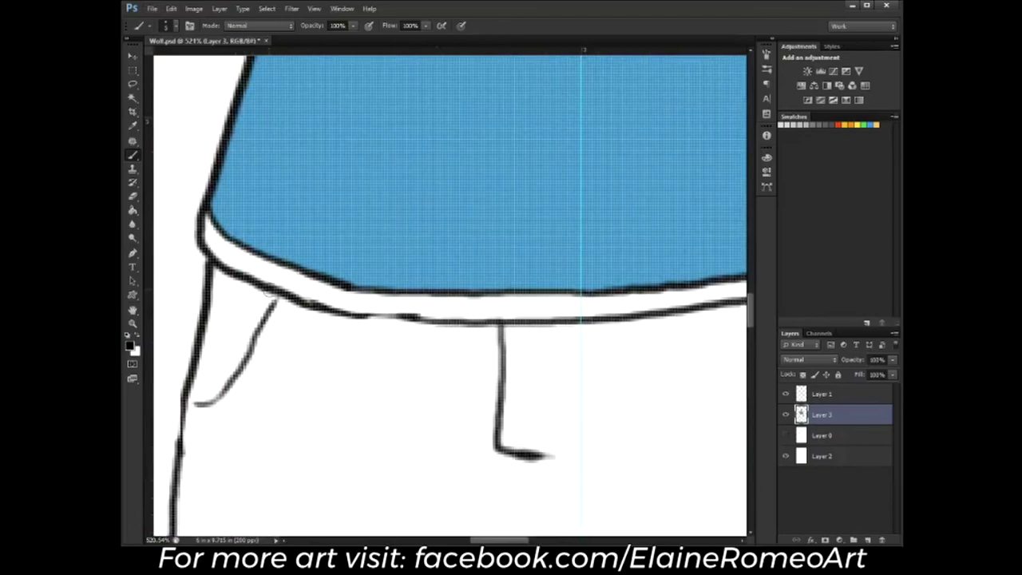
Paint the tank top's hem dark blue on Layer 3, covering the white strip along its bottom edge
scroll(266, 293, "down", 5)
scroll(388, 157, "up", 2)
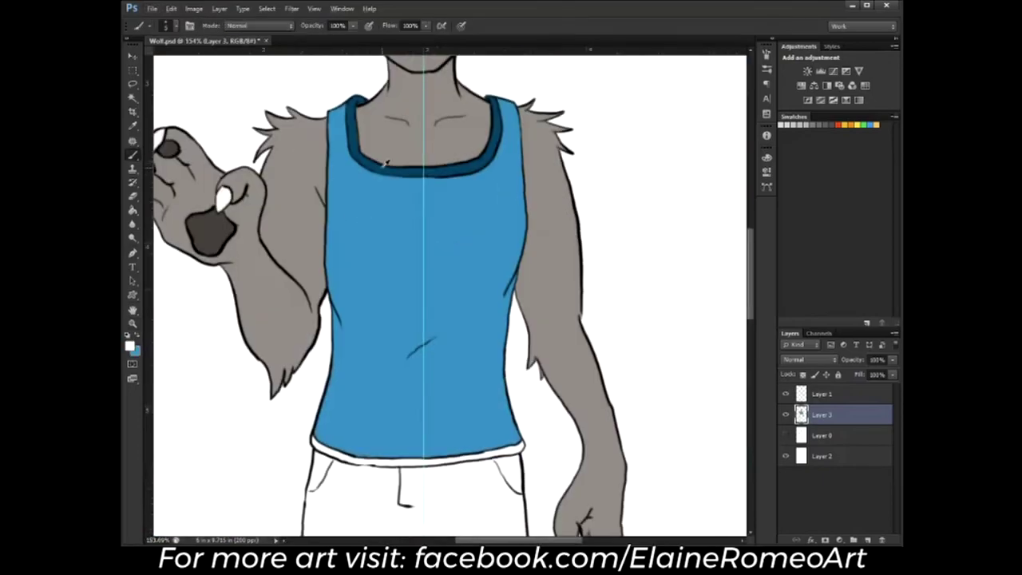
scroll(400, 320, "down", 5)
scroll(293, 306, "up", 5)
left_click_drag(254, 270, 404, 329)
mouse_move(267, 289)
left_mouse_down()
mouse_move(452, 343)
mouse_move(269, 328)
mouse_move(285, 317)
mouse_move(397, 325)
left_mouse_up()
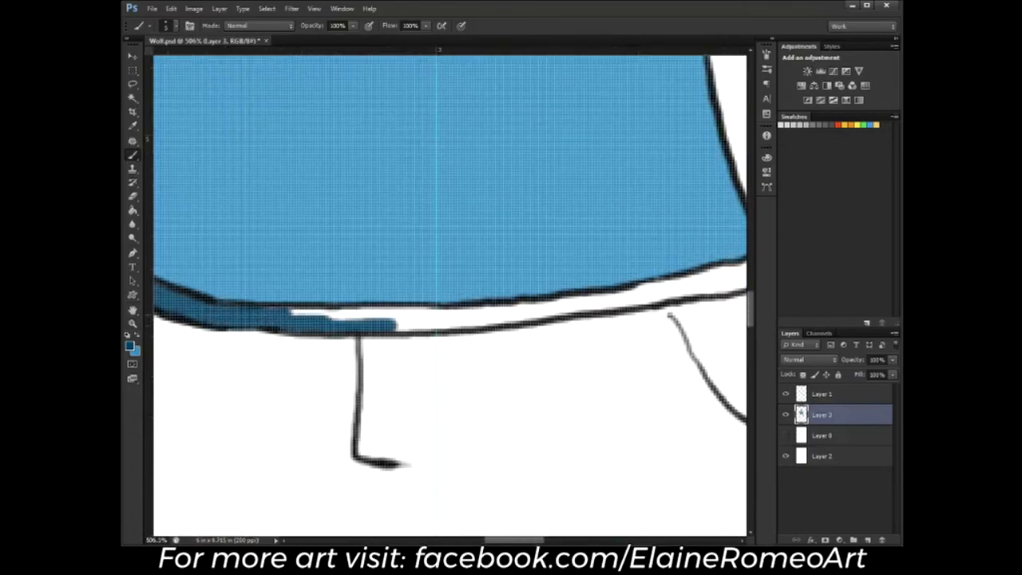
mouse_move(275, 310)
left_mouse_down()
mouse_move(473, 324)
mouse_move(352, 301)
mouse_move(250, 296)
left_mouse_up()
mouse_move(575, 248)
left_mouse_down()
mouse_move(534, 275)
mouse_move(559, 257)
left_mouse_up()
left_click_drag(240, 324, 531, 280)
left_click_drag(260, 305, 533, 267)
Make Layer 1 active with the Eraser, and zoom out over the pants
key("z")
left_click_drag(356, 292, 338, 267)
left_click(820, 395)
key("e")
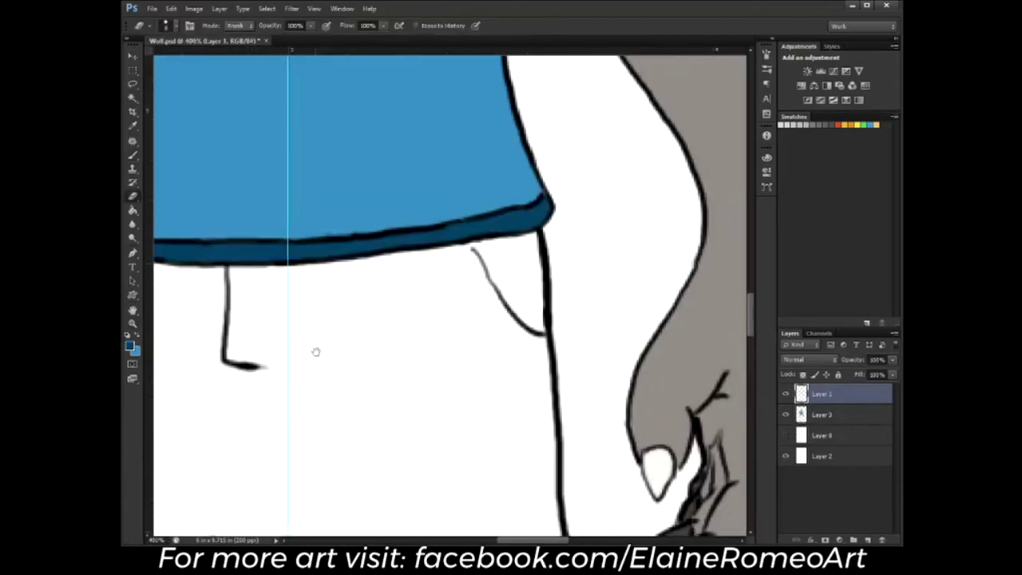
left_click_drag(263, 361, 475, 341)
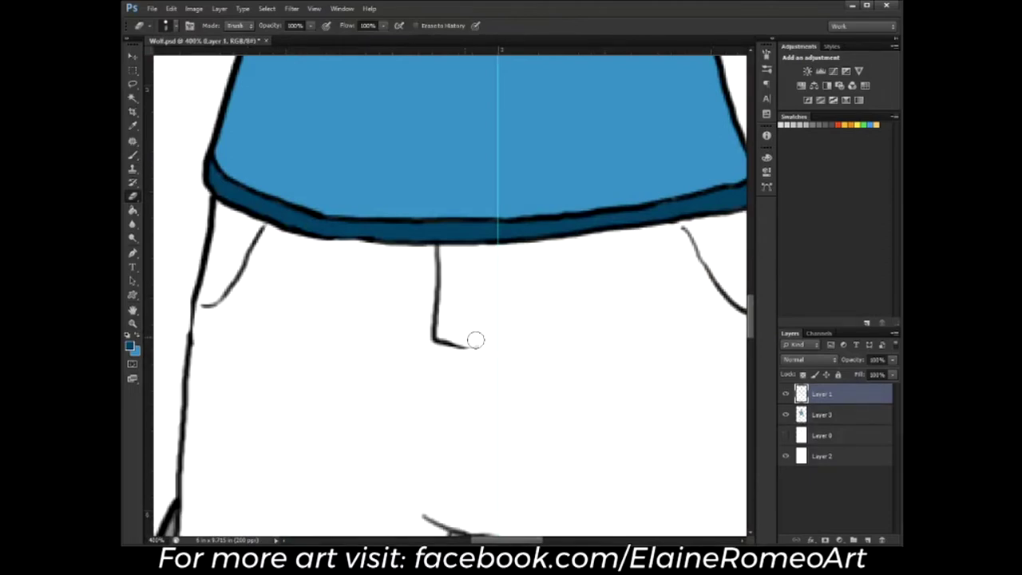
key("ctrl+0")
left_click_drag(524, 257, 497, 239)
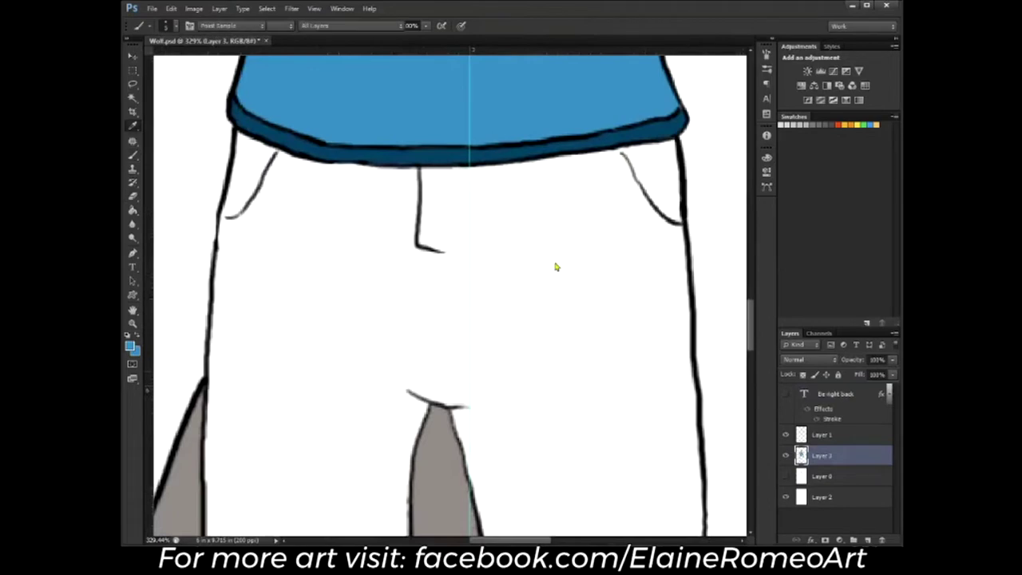
Trace the left pocket line in dark navy, then set the foreground to slate #34414b
left_click_drag(393, 296, 338, 303)
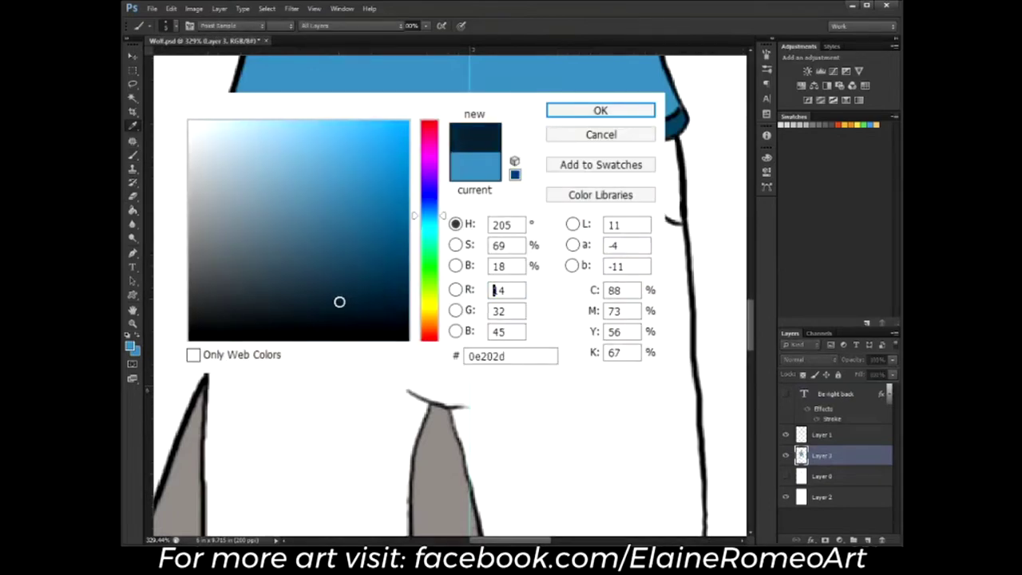
left_click(601, 111)
left_click_drag(254, 168, 225, 226)
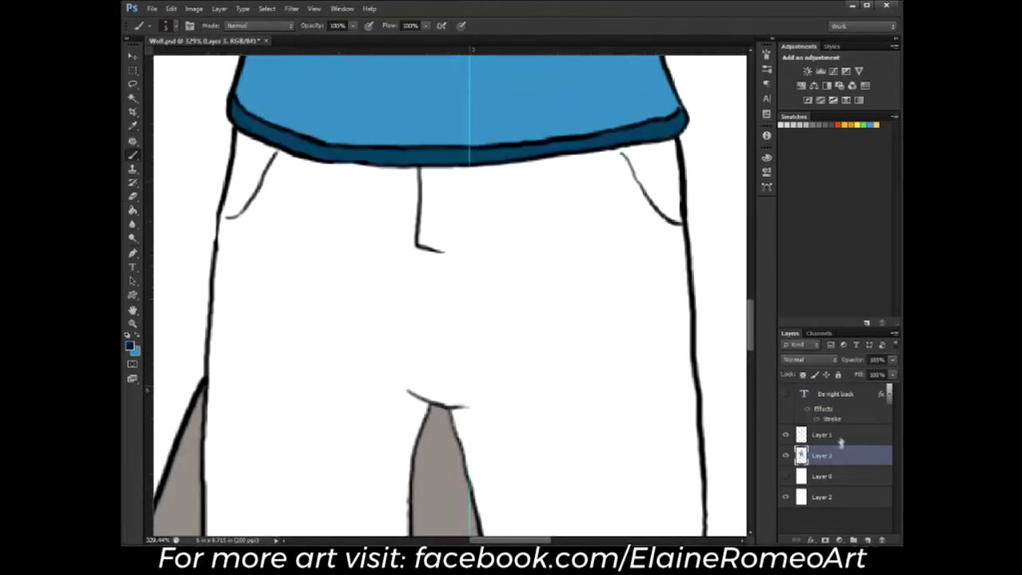
left_click(130, 348)
mouse_move(359, 285)
left_mouse_down()
mouse_move(301, 269)
mouse_move(256, 276)
left_mouse_up()
left_click(600, 111)
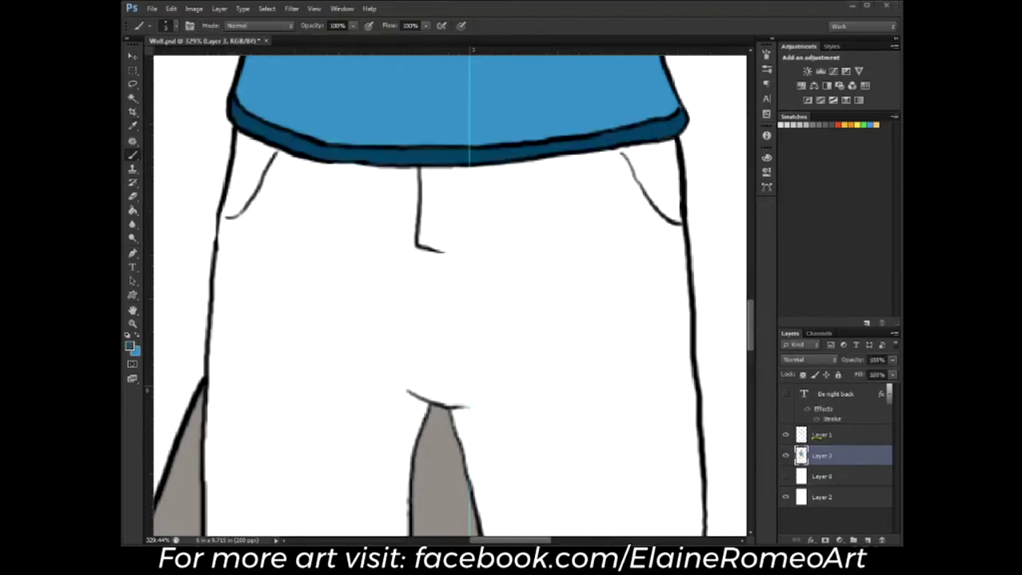
Magic Wand the white pants on Layer 1 and expand the selection with Shift Edge +100
left_click(815, 436)
left_click(134, 98)
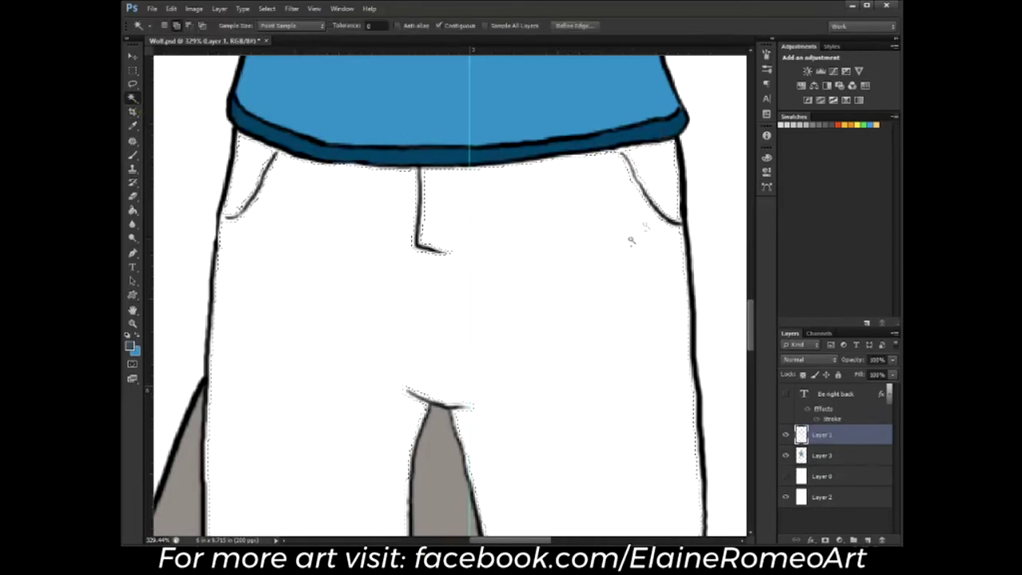
left_click_drag(750, 338, 756, 437)
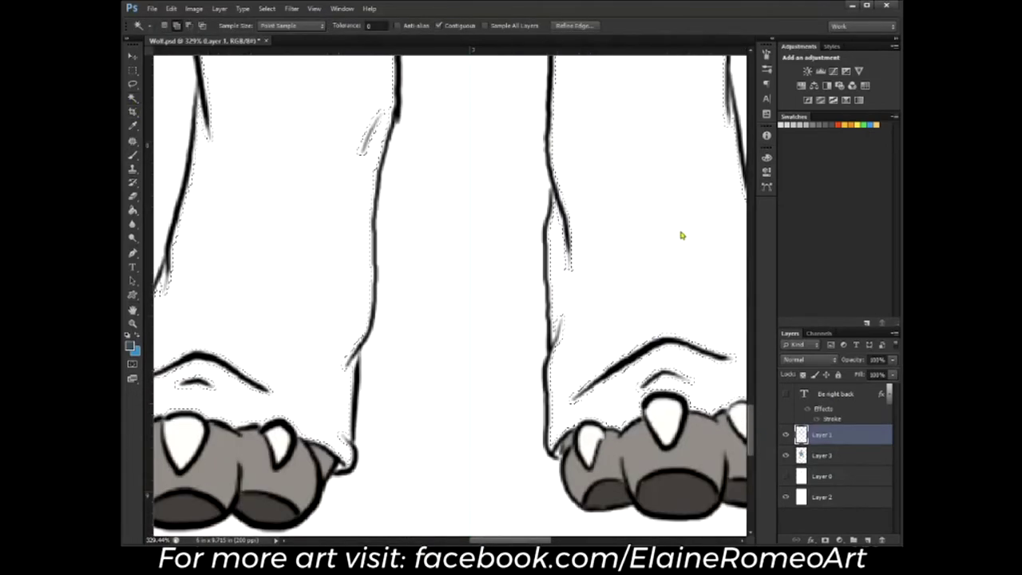
key("ctrl+alt+r")
left_click(441, 531)
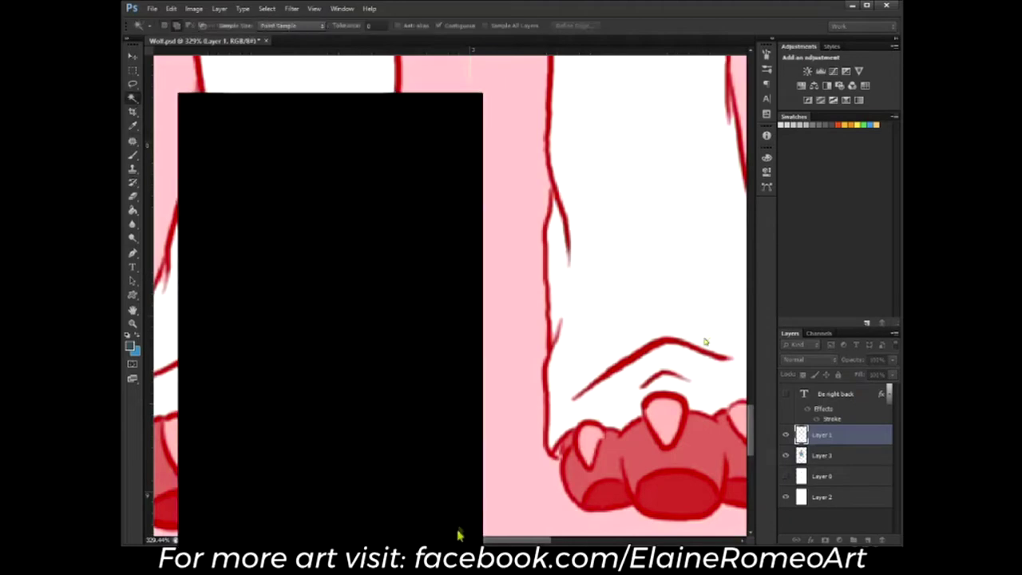
key("ctrl+alt+r")
left_click_drag(343, 365, 391, 360)
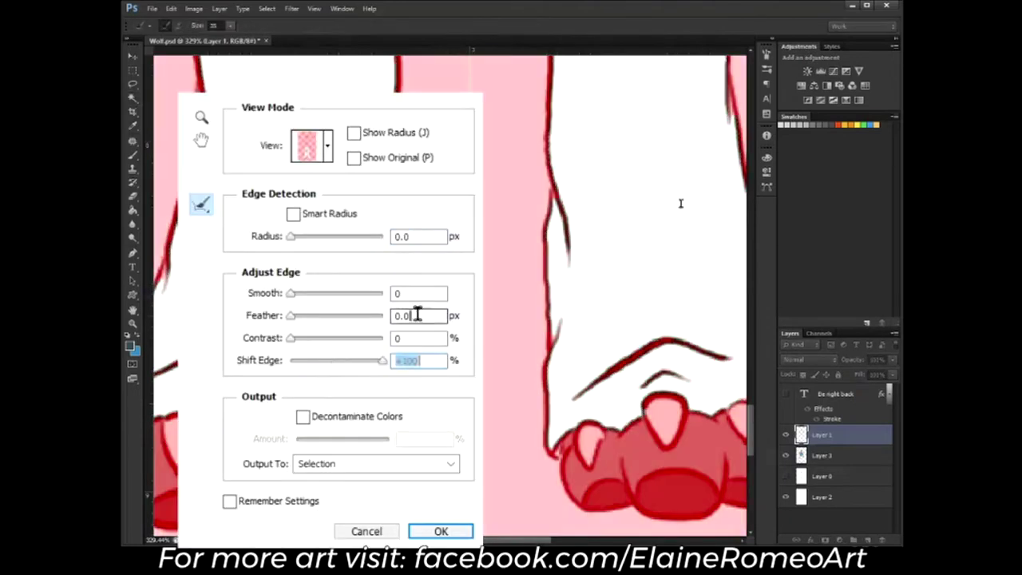
left_click(445, 533)
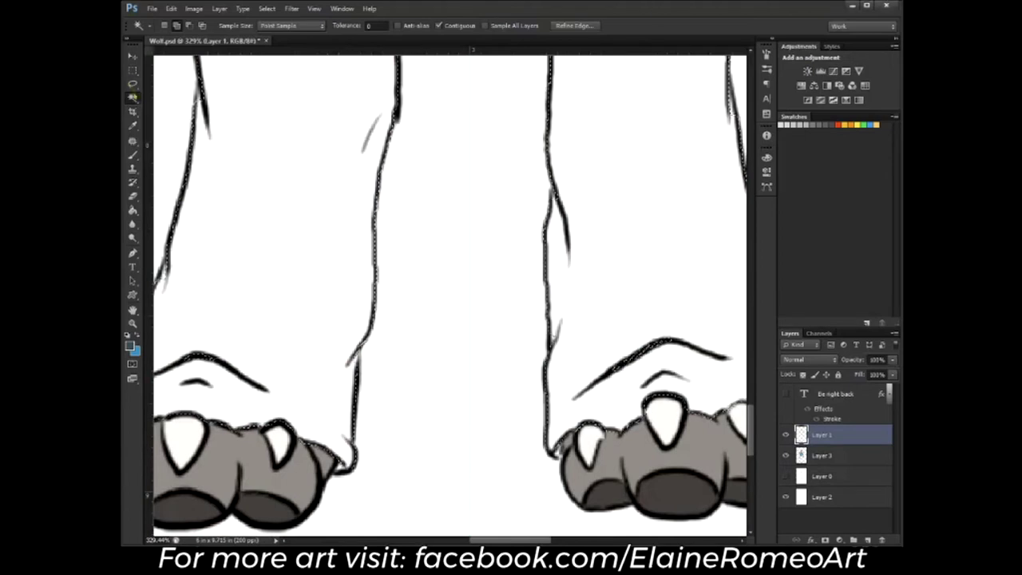
Tidy the pants selection with the Lasso, restoring it after accidental deselects
key("l")
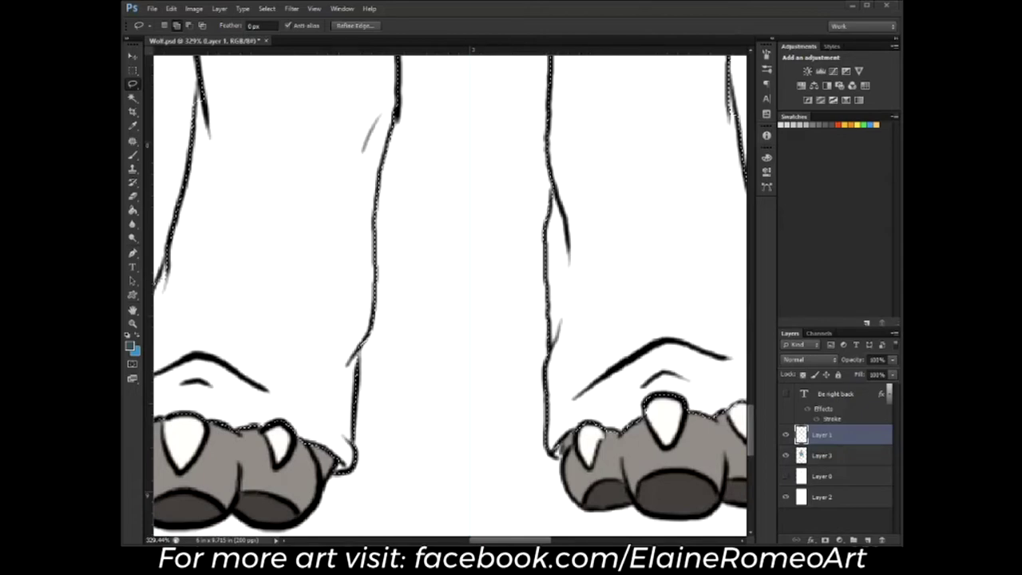
key("ctrl+d")
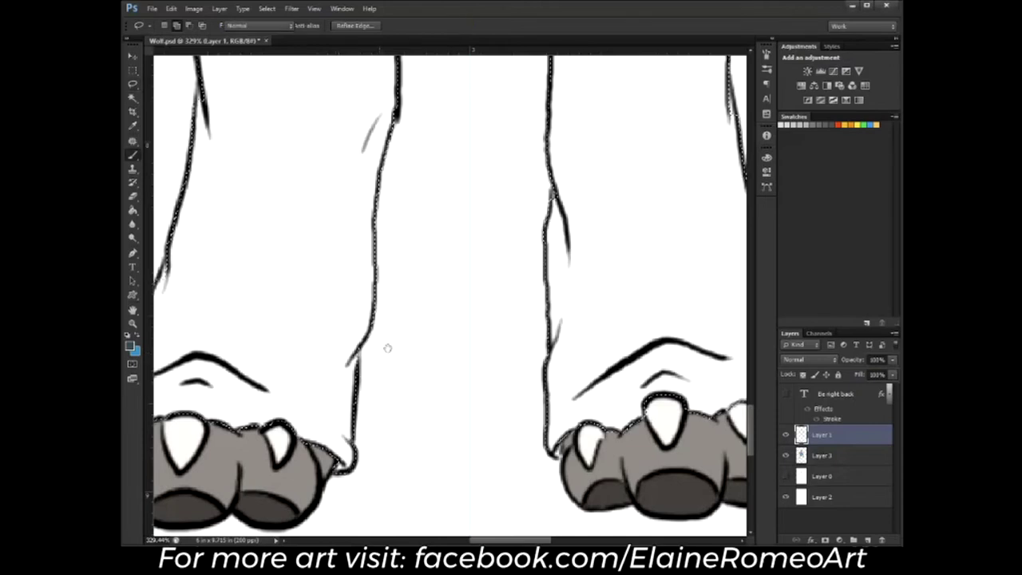
key("ctrl+z")
scroll(388, 347, "left", 3)
key("ctrl+d")
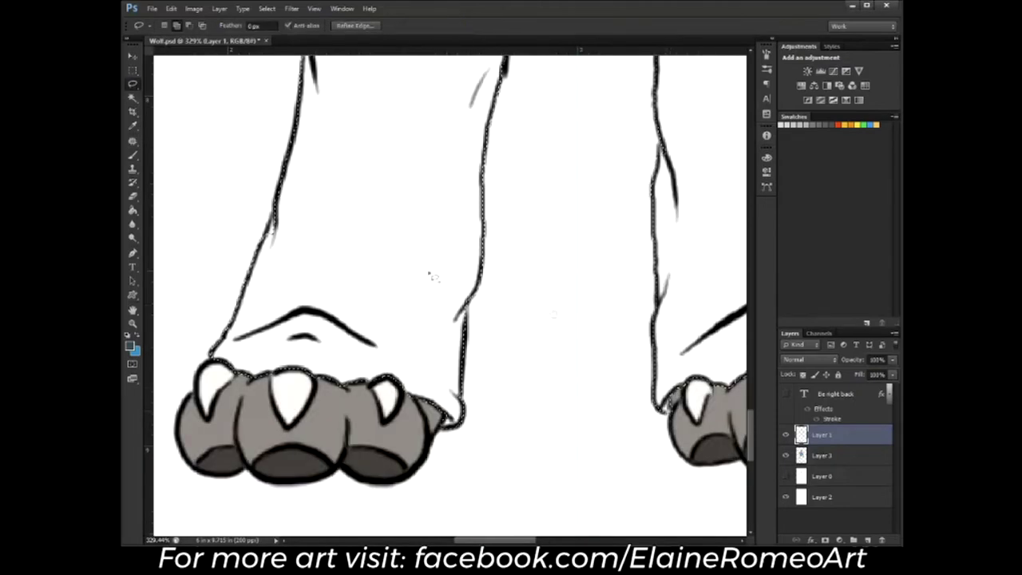
scroll(328, 230, "right", 5)
key("ctrl+z")
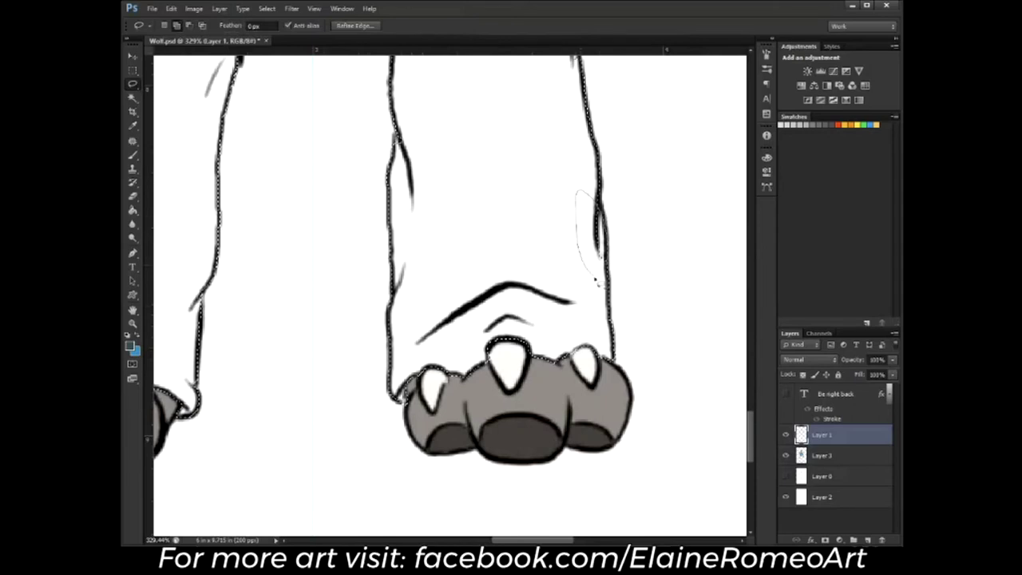
Fit the whole wolf in view, with the Paint Bucket and Layer 3 active
scroll(504, 136, "up", 2)
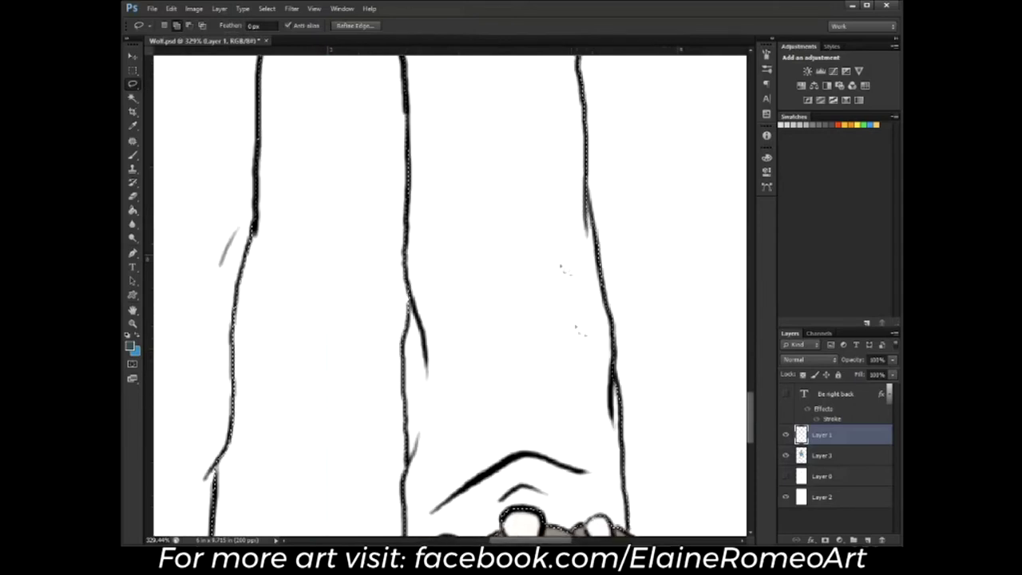
scroll(468, 252, "up", 5)
scroll(468, 252, "up", 3)
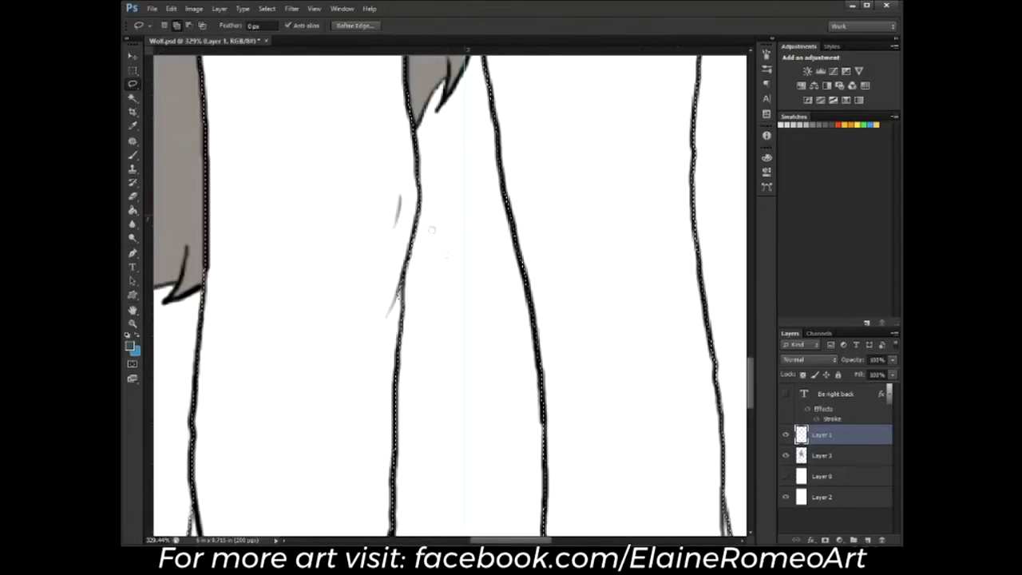
scroll(524, 249, "up", 3)
scroll(524, 249, "up", 5)
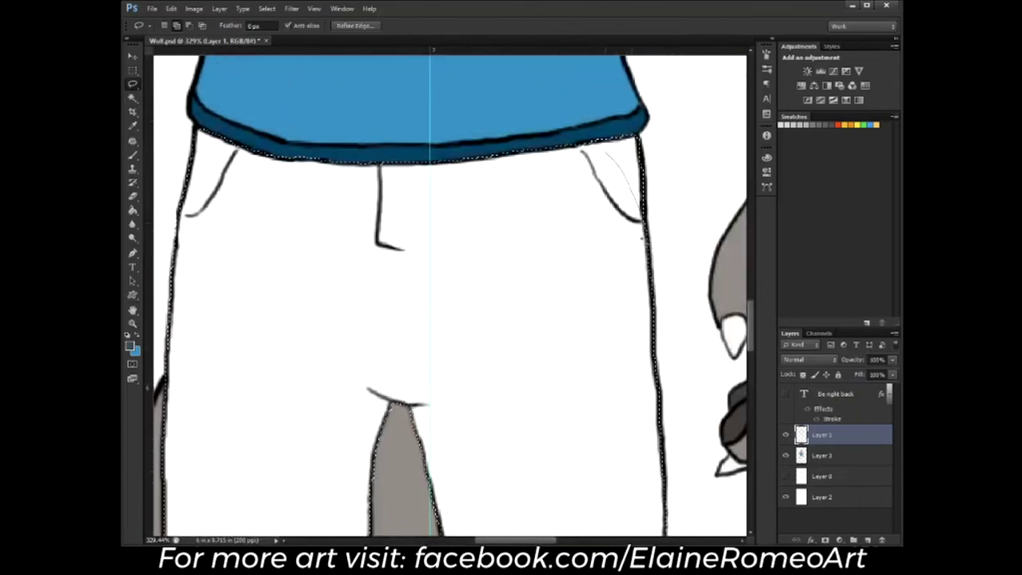
key("ctrl+0")
key("g")
key("alt+bracketleft")
Bucket-fill the selected pants slate blue-grey on Layer 3, then check the edges and zoom into the face
left_click(366, 306)
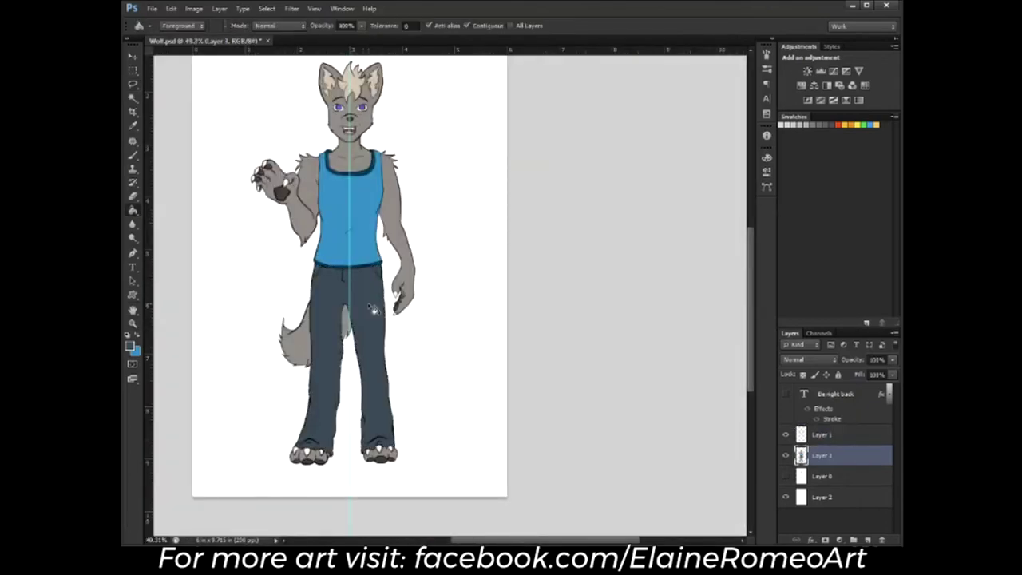
key("b")
scroll(343, 268, "up", 5)
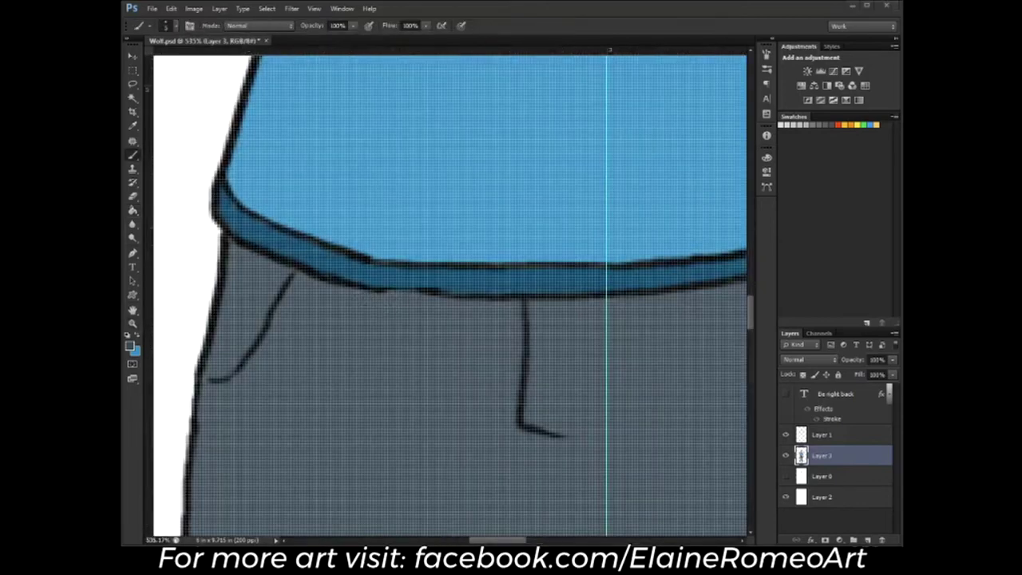
scroll(374, 327, "down", 3)
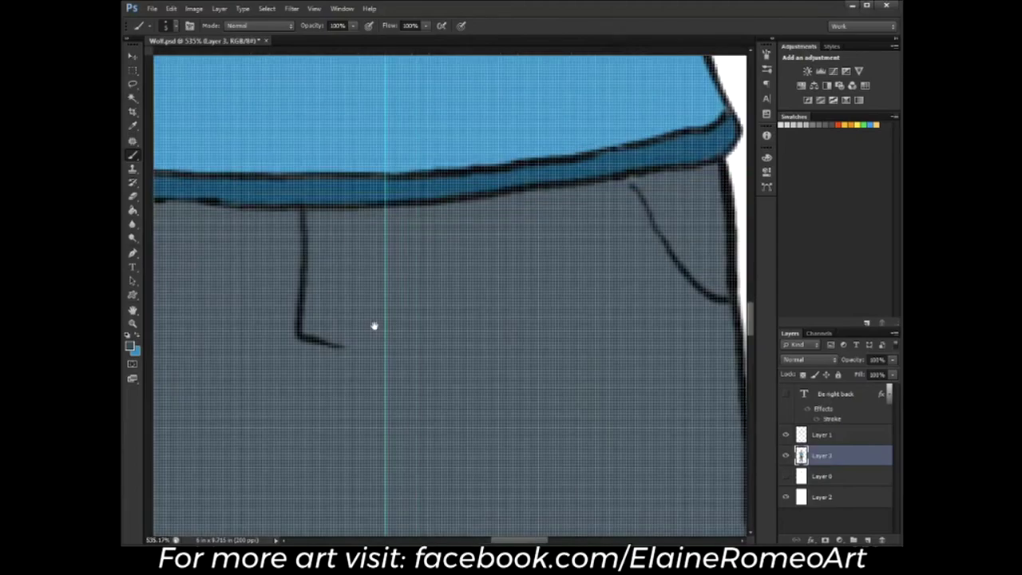
scroll(341, 314, "down", 5)
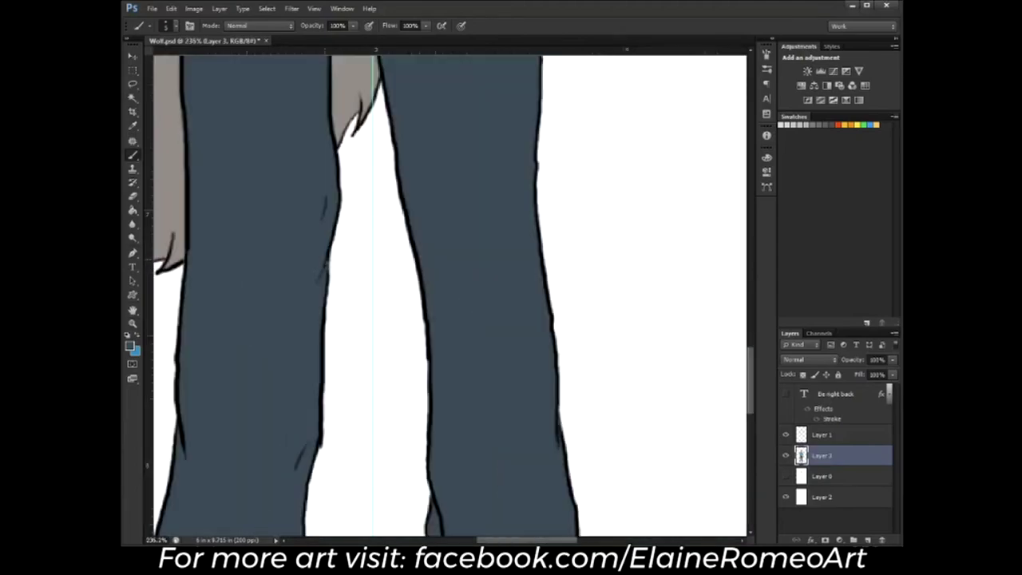
scroll(323, 370, "down", 5)
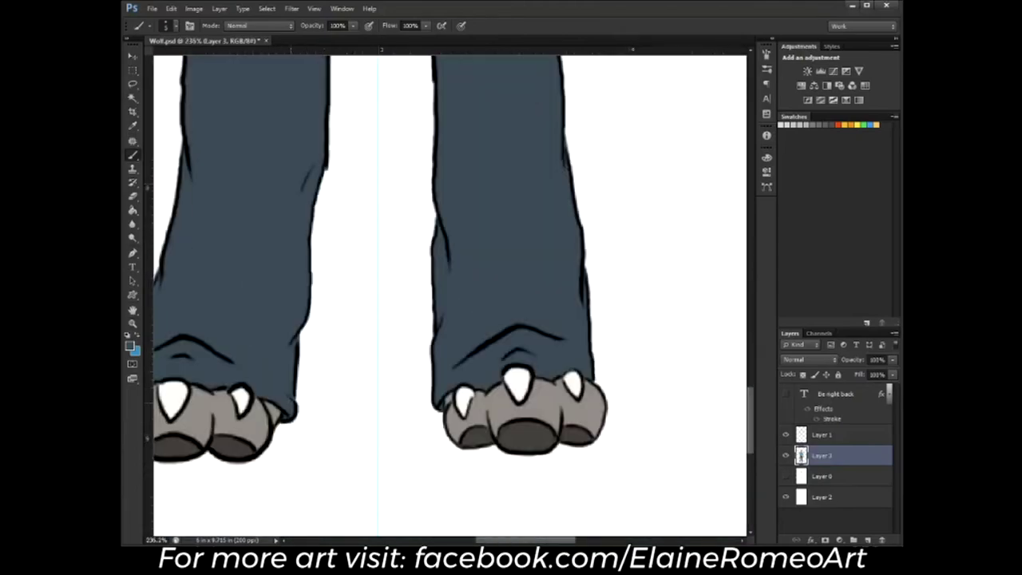
scroll(450, 213, "up", 5)
scroll(440, 224, "up", 5)
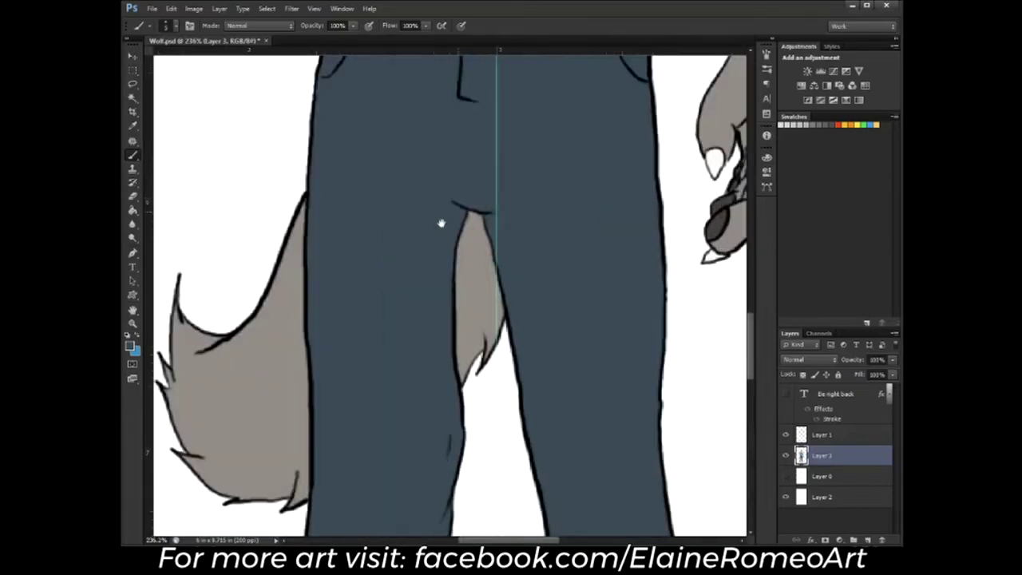
key("ctrl+0")
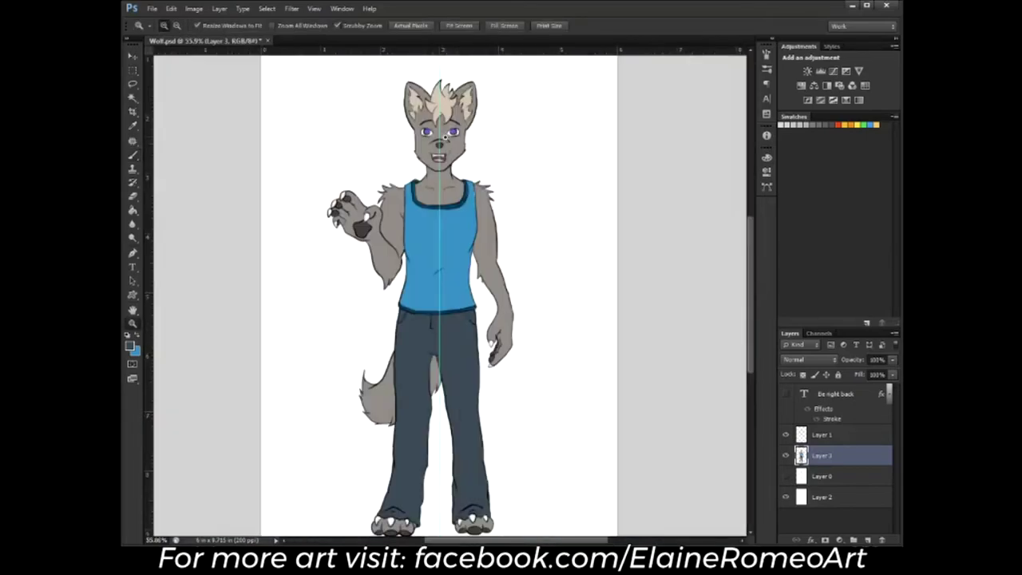
left_click(452, 202)
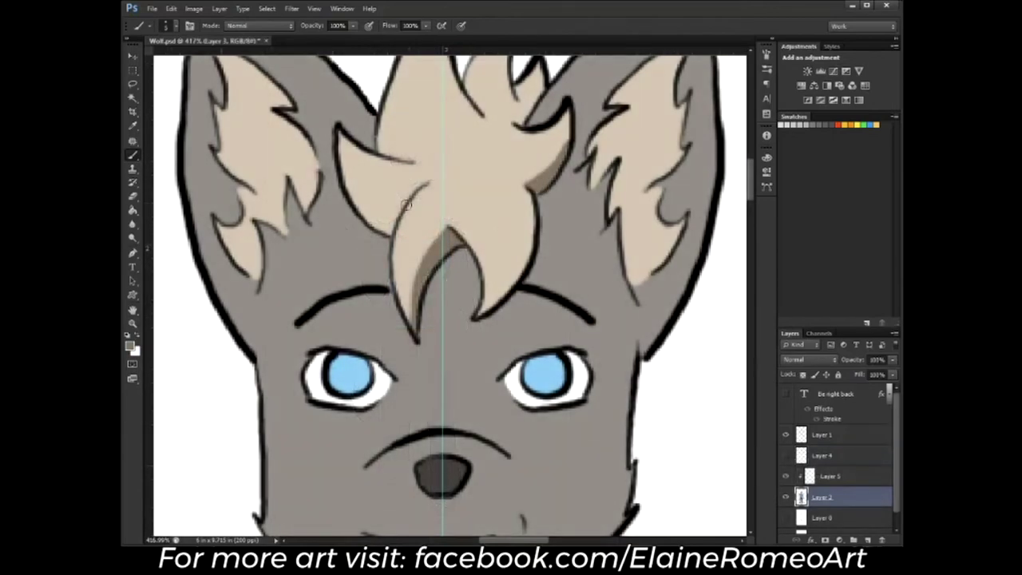
Shade the left hair tuft darker, undoing a misplaced middle-tuft stroke
mouse_move(405, 204)
left_mouse_down()
mouse_move(354, 194)
mouse_move(392, 228)
left_mouse_up()
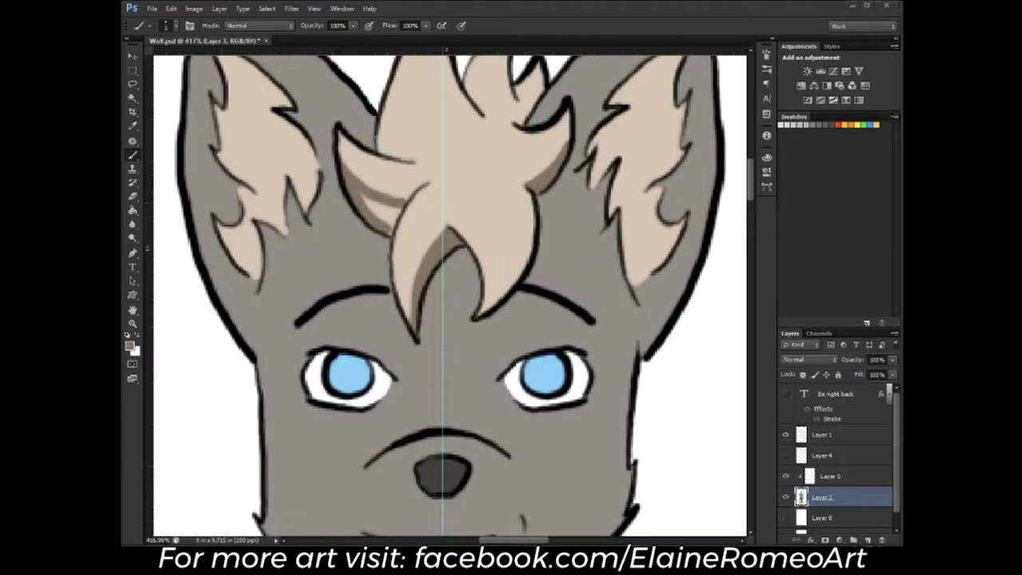
mouse_move(361, 208)
left_mouse_down()
mouse_move(389, 214)
mouse_move(363, 316)
mouse_move(363, 243)
mouse_move(403, 259)
mouse_move(361, 243)
mouse_move(384, 254)
left_mouse_up()
mouse_move(461, 214)
left_mouse_down()
mouse_move(444, 180)
mouse_move(483, 226)
mouse_move(511, 210)
mouse_move(502, 220)
left_mouse_up()
key("ctrl+z")
Paint darker fur strokes over the beige inside of the left ear
mouse_move(224, 372)
left_mouse_down()
mouse_move(231, 351)
mouse_move(237, 380)
left_mouse_up()
mouse_move(227, 327)
left_mouse_down()
mouse_move(219, 317)
mouse_move(234, 300)
left_mouse_up()
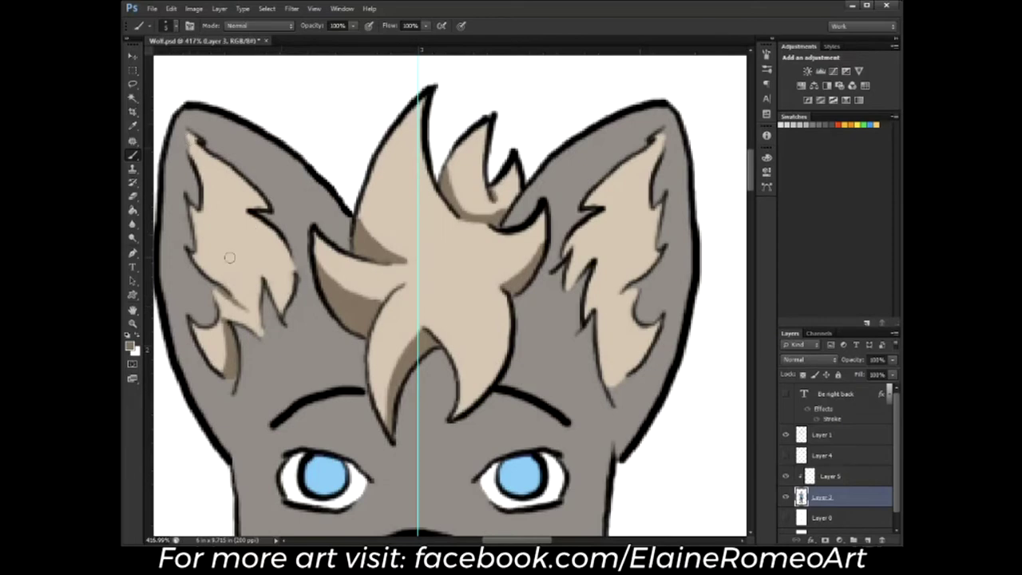
left_click_drag(285, 296, 286, 259)
left_click_drag(244, 220, 294, 278)
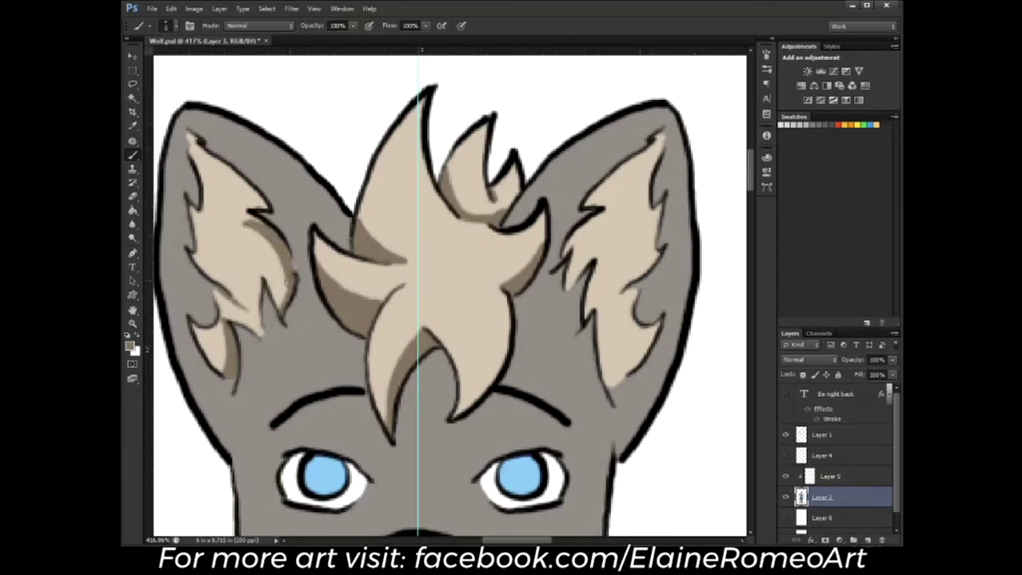
mouse_move(226, 254)
left_mouse_down()
mouse_move(214, 232)
mouse_move(219, 254)
left_mouse_up()
mouse_move(199, 163)
left_mouse_down()
mouse_move(232, 195)
mouse_move(209, 186)
left_mouse_up()
left_click_drag(257, 310, 256, 273)
Add darker fur strokes and shading inside the right ear
mouse_move(563, 257)
left_mouse_down()
mouse_move(586, 223)
mouse_move(615, 212)
mouse_move(615, 178)
left_mouse_up()
left_click_drag(602, 185, 636, 160)
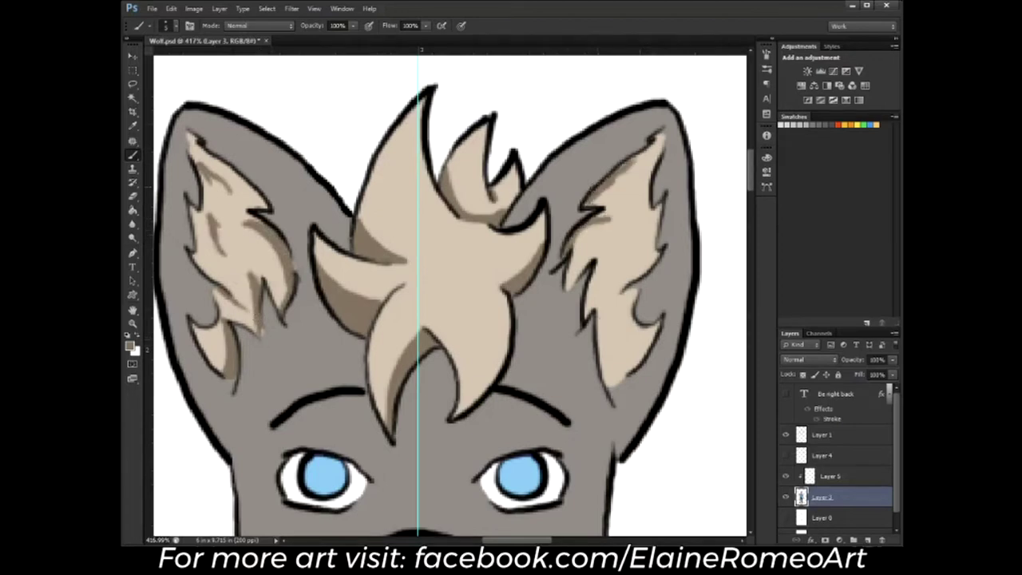
left_click_drag(603, 268, 587, 316)
left_click_drag(575, 278, 569, 288)
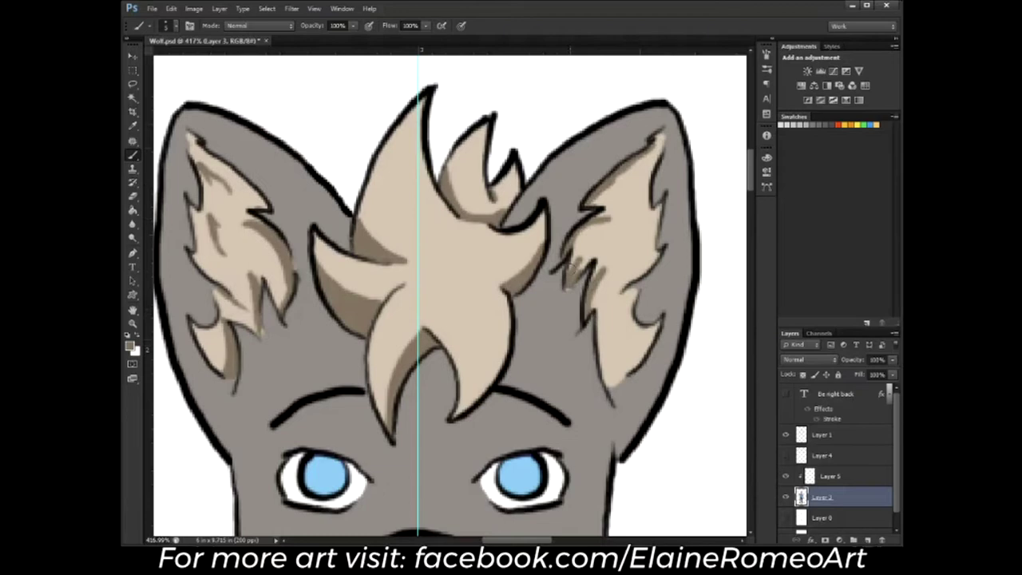
mouse_move(601, 327)
left_mouse_down()
mouse_move(614, 384)
mouse_move(628, 388)
mouse_move(601, 321)
mouse_move(623, 296)
mouse_move(640, 239)
mouse_move(619, 210)
mouse_move(627, 187)
left_mouse_up()
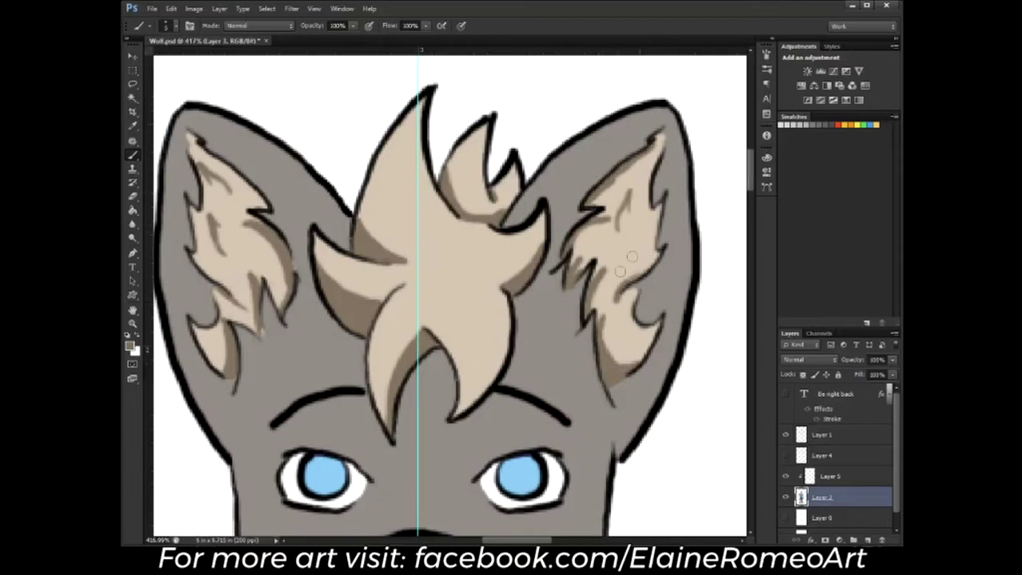
scroll(296, 223, "down", 3)
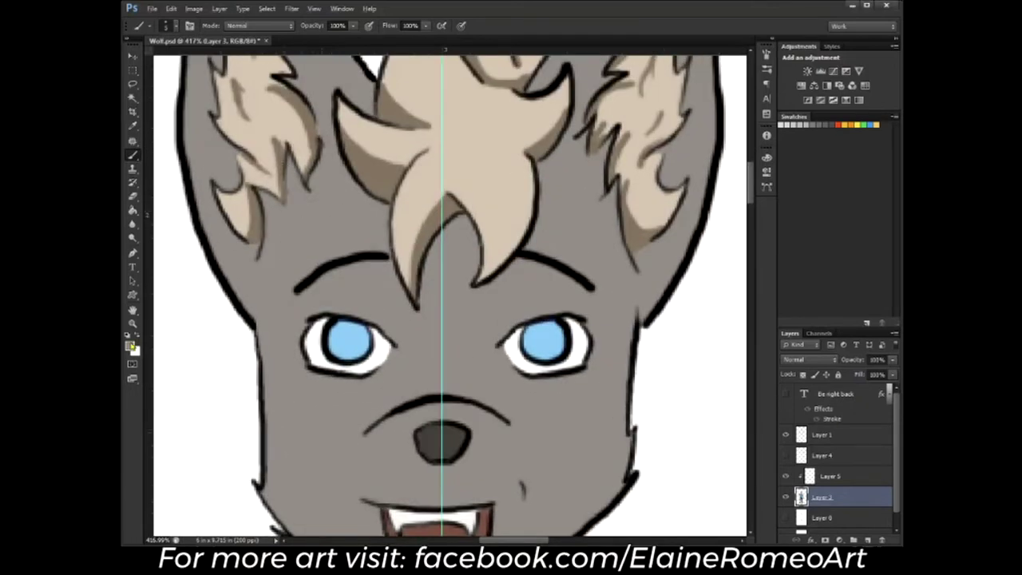
left_click(130, 345)
Pick dark grey-brown #4e4840 and shade the left cheek below the ear
left_click(229, 274)
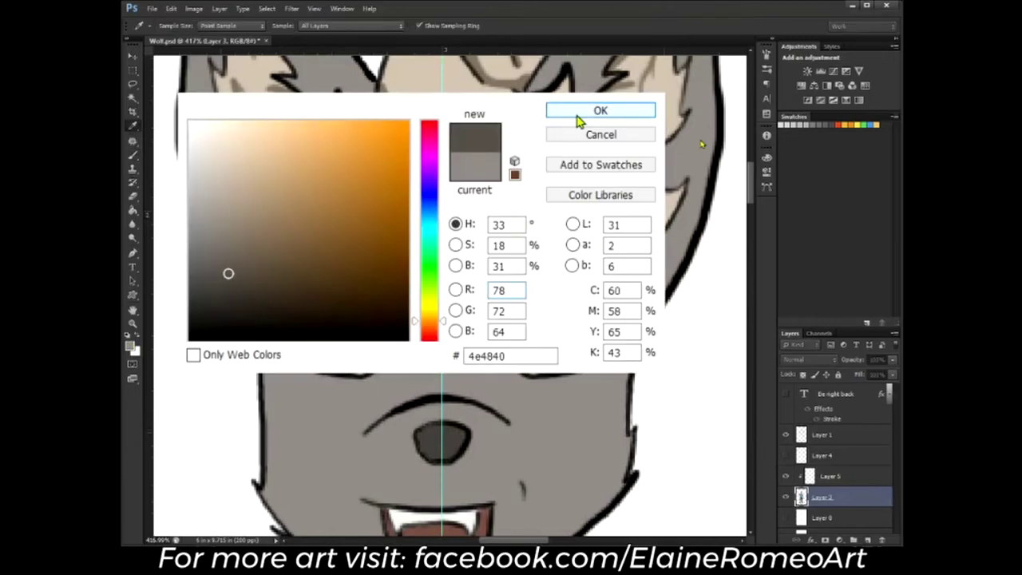
left_click(600, 111)
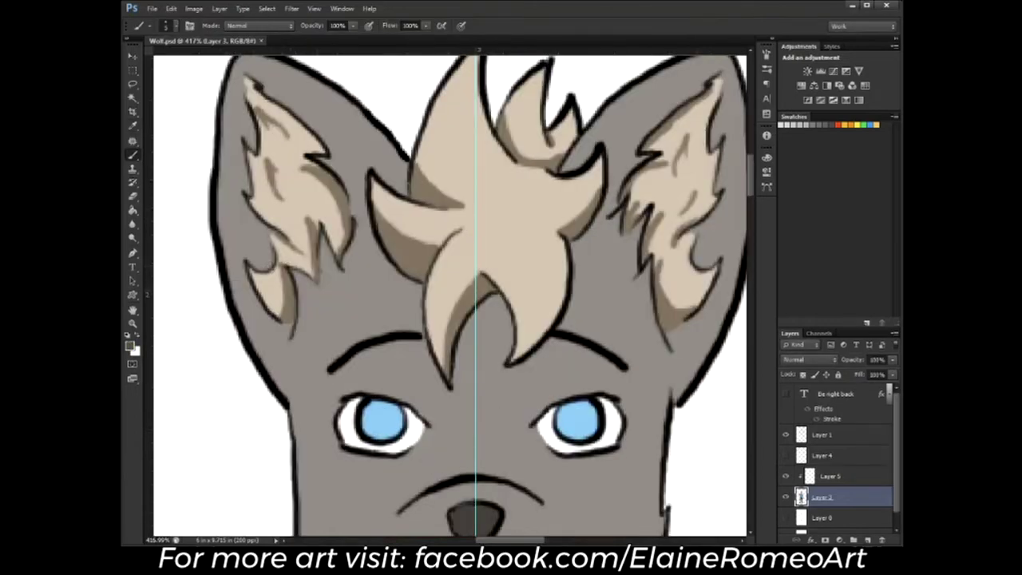
mouse_move(240, 310)
left_mouse_down()
mouse_move(287, 358)
mouse_move(290, 399)
left_mouse_up()
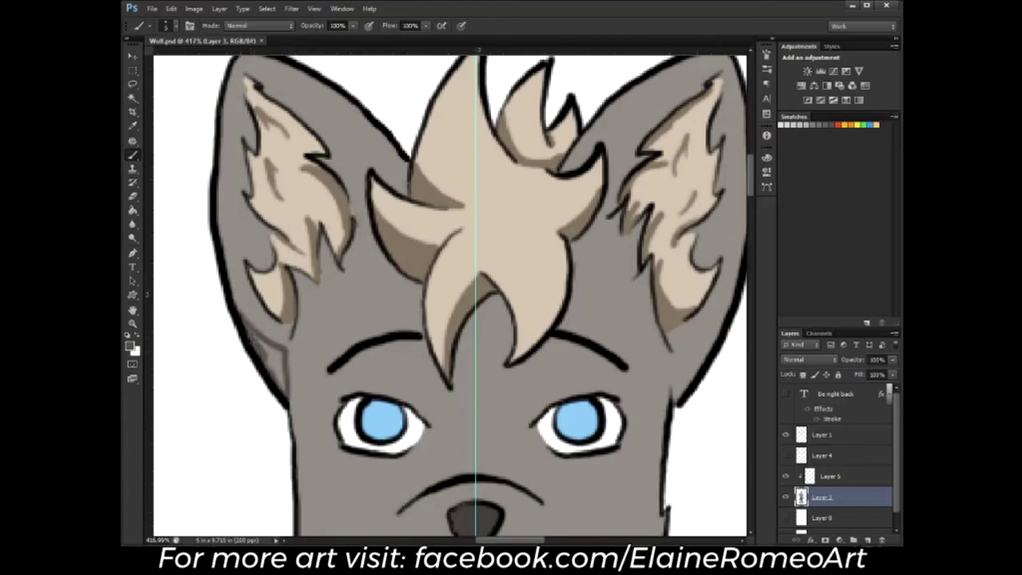
left_click_drag(238, 308, 284, 386)
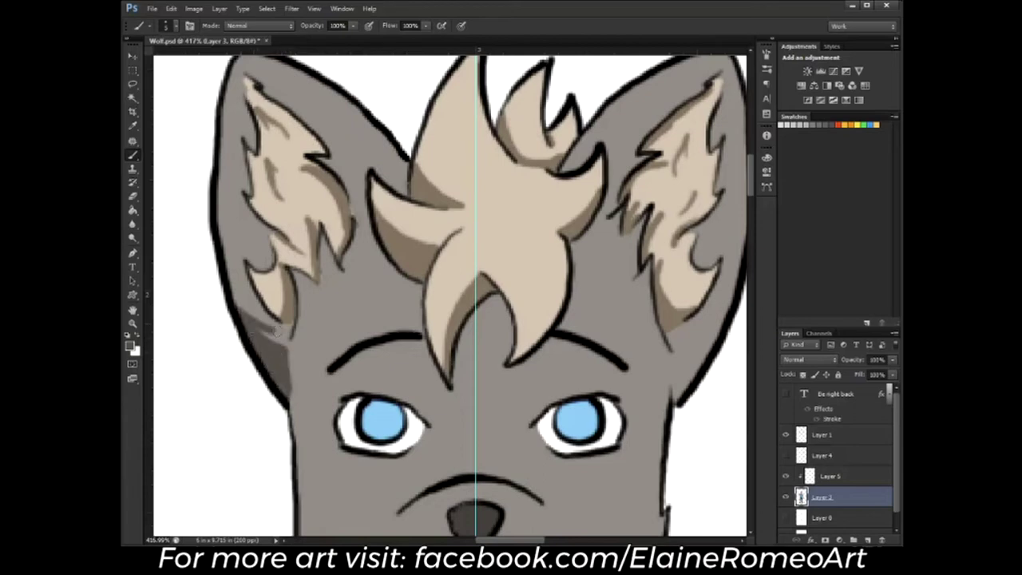
left_click_drag(276, 330, 292, 403)
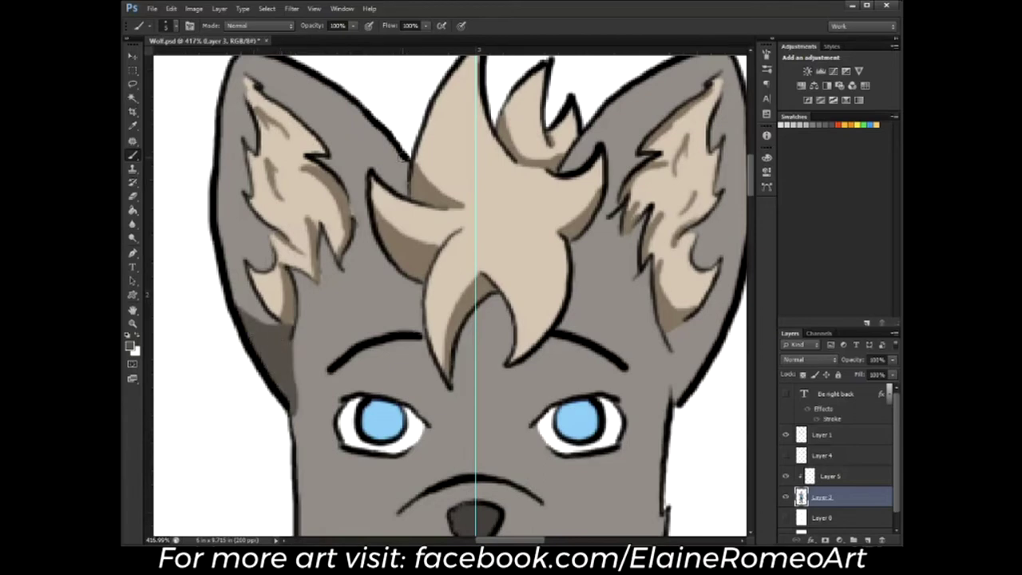
Shade the right cheek edge, under the central hair tuft, and inside the right ear
left_click_drag(477, 259, 331, 300)
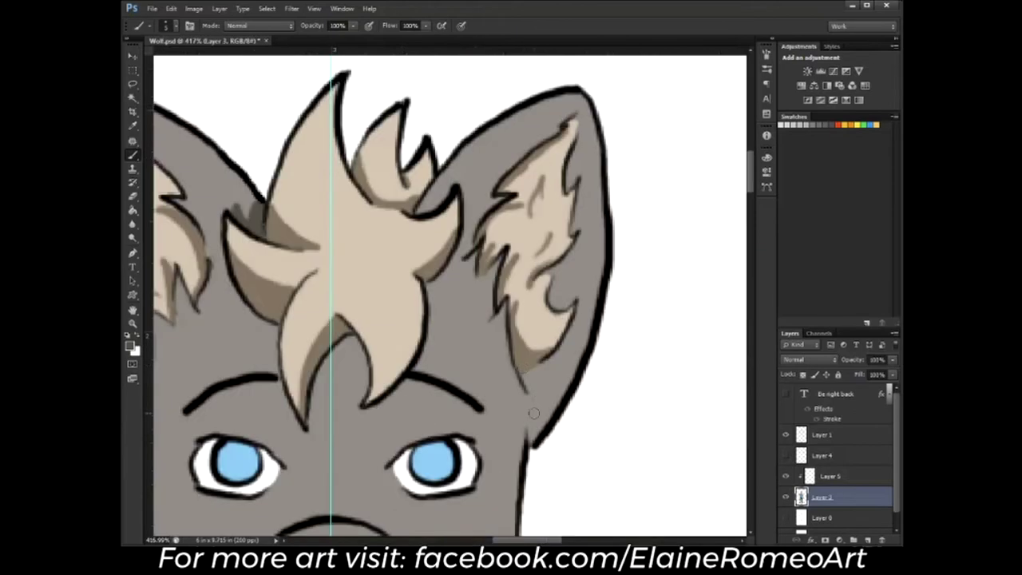
mouse_move(529, 446)
left_mouse_down()
mouse_move(546, 365)
mouse_move(538, 392)
left_mouse_up()
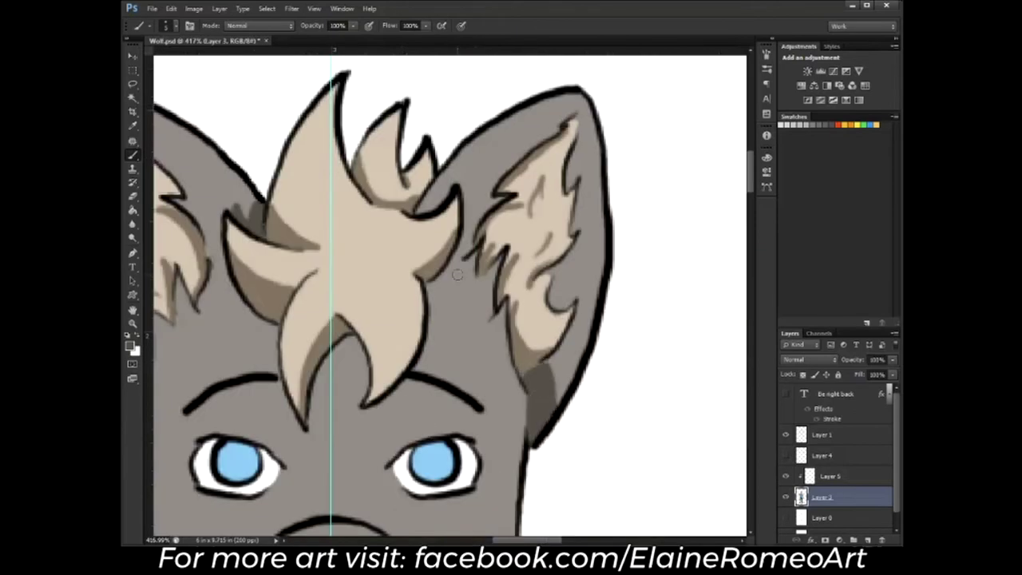
left_click_drag(321, 422, 353, 343)
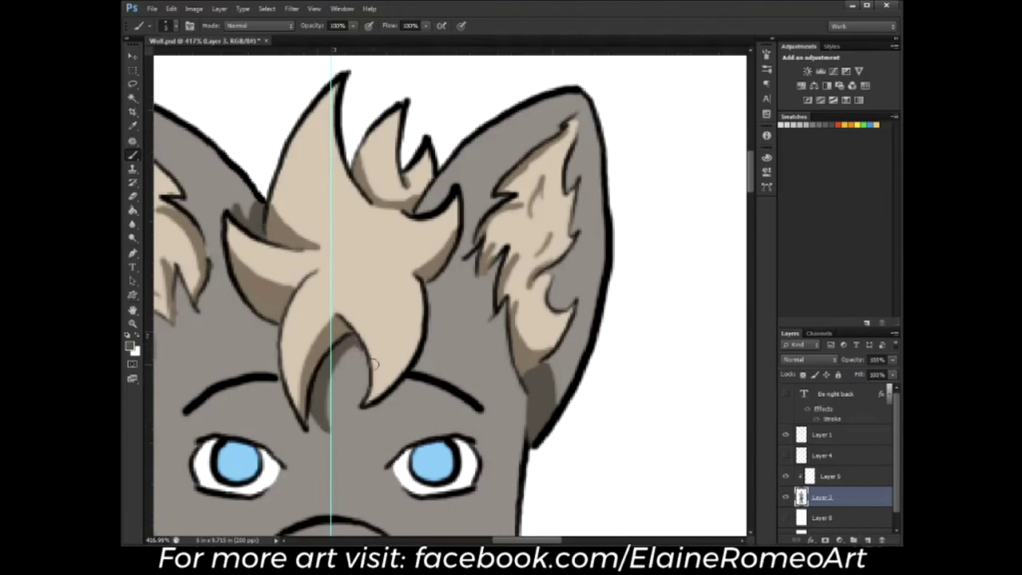
left_click_drag(395, 404, 431, 284)
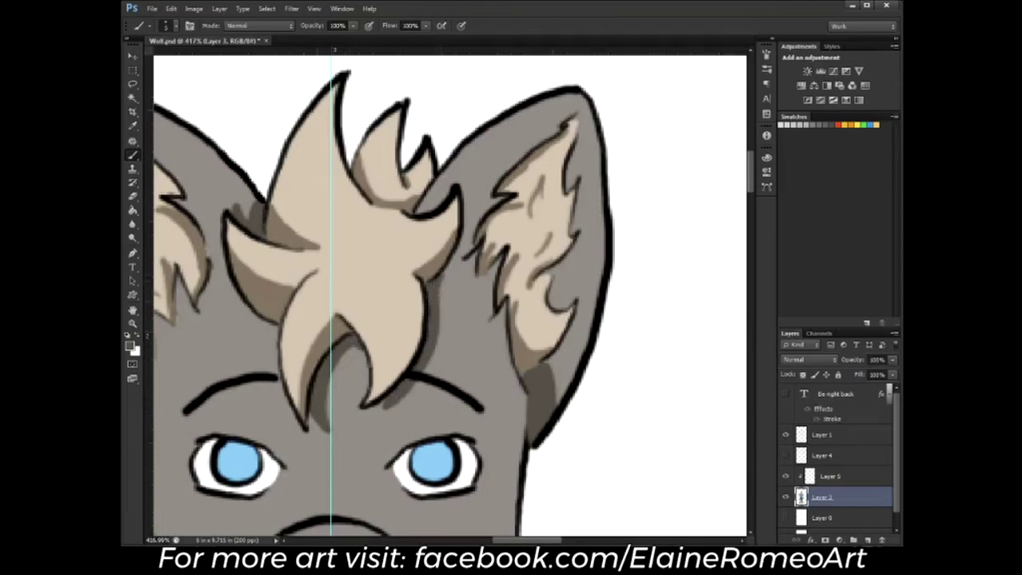
left_click_drag(417, 216, 436, 208)
mouse_move(473, 268)
left_mouse_down()
mouse_move(471, 301)
mouse_move(489, 307)
mouse_move(495, 263)
mouse_move(480, 261)
left_mouse_up()
mouse_move(567, 158)
left_mouse_down()
mouse_move(575, 235)
mouse_move(541, 280)
mouse_move(559, 275)
mouse_move(554, 306)
left_mouse_up()
left_click_drag(476, 198, 576, 205)
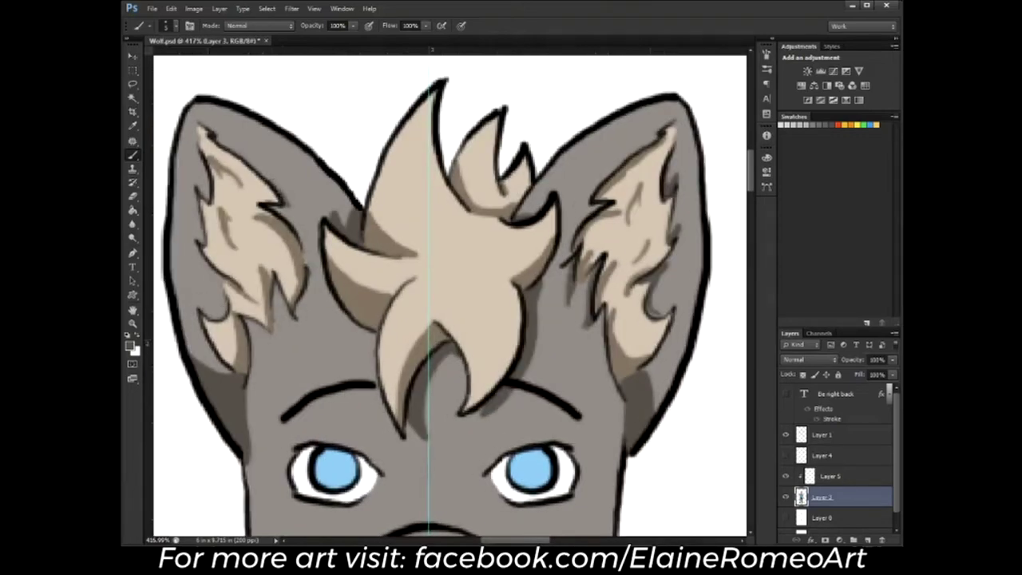
Add shadows under the mouth and down the right side of the face, undoing a stray stroke
left_click_drag(431, 479, 370, 228)
left_click_drag(325, 460, 391, 460)
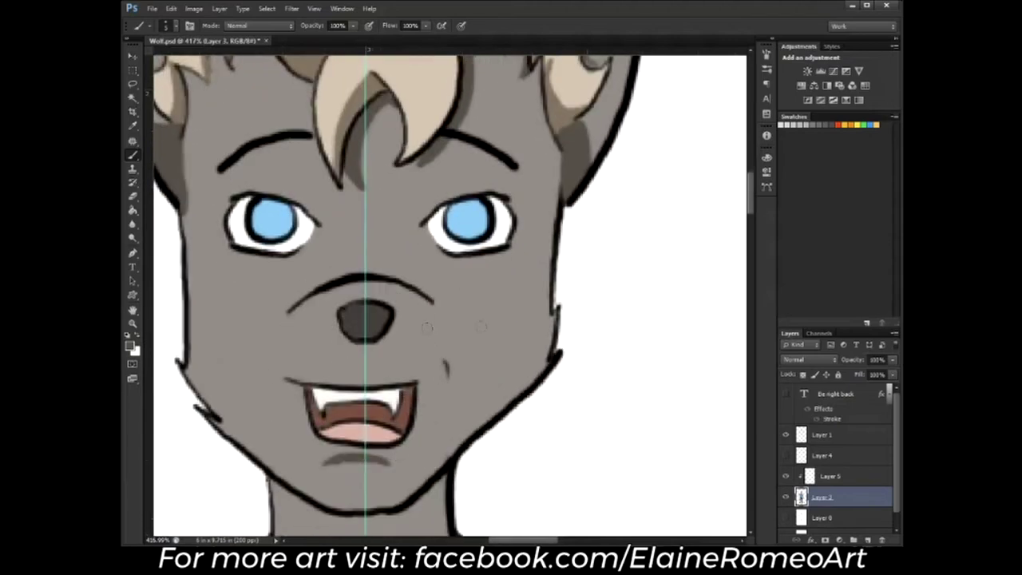
left_click_drag(427, 328, 481, 299)
mouse_move(392, 483)
left_mouse_down()
mouse_move(566, 284)
mouse_move(611, 129)
left_mouse_up()
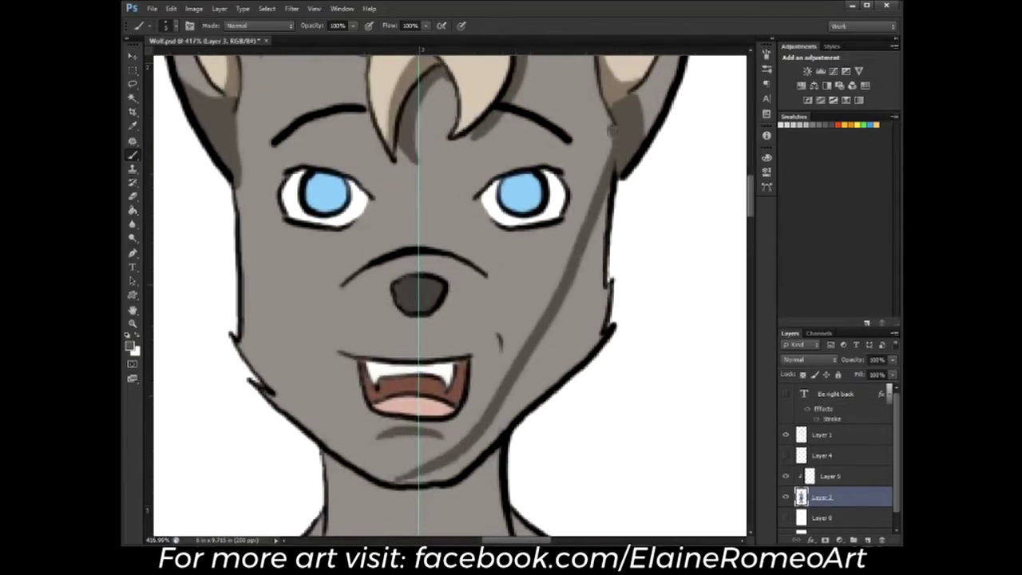
key("ctrl+z")
mouse_move(607, 100)
left_mouse_down()
mouse_move(589, 244)
mouse_move(531, 414)
left_mouse_up()
Toggle the colour layer to compare shading, then merge Layer 5 down into Layer 3
key("e")
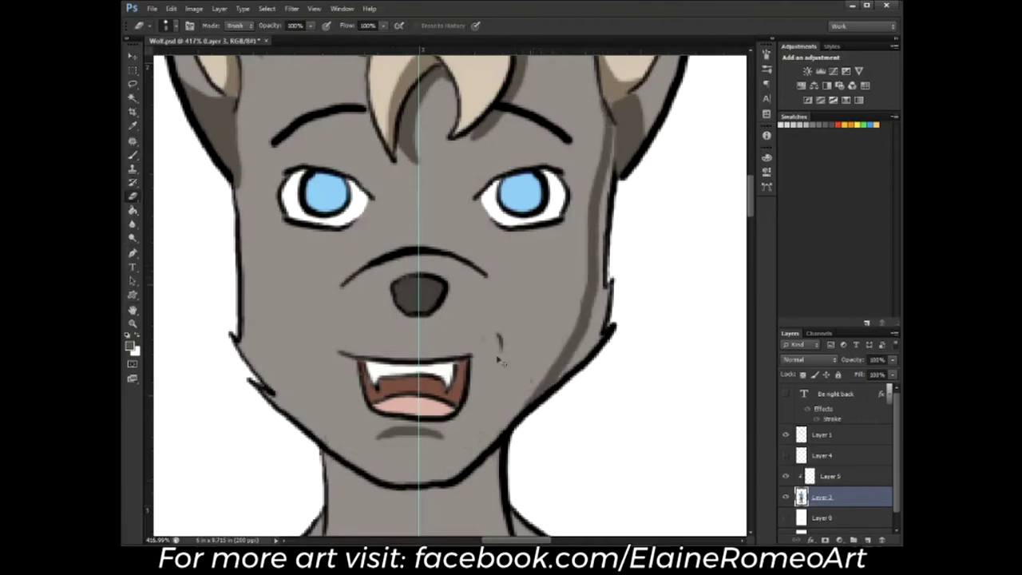
left_click(786, 476)
left_click(786, 497)
double_click(786, 497)
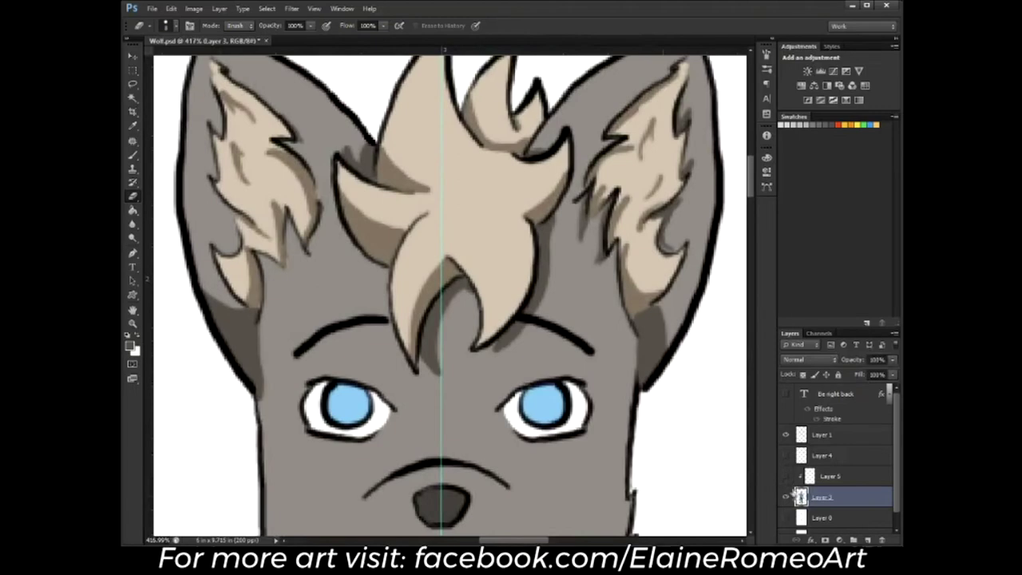
key("ctrl+e")
Shade the lower right jaw, right side of the neck, under the chin and the left collarbone
key("b")
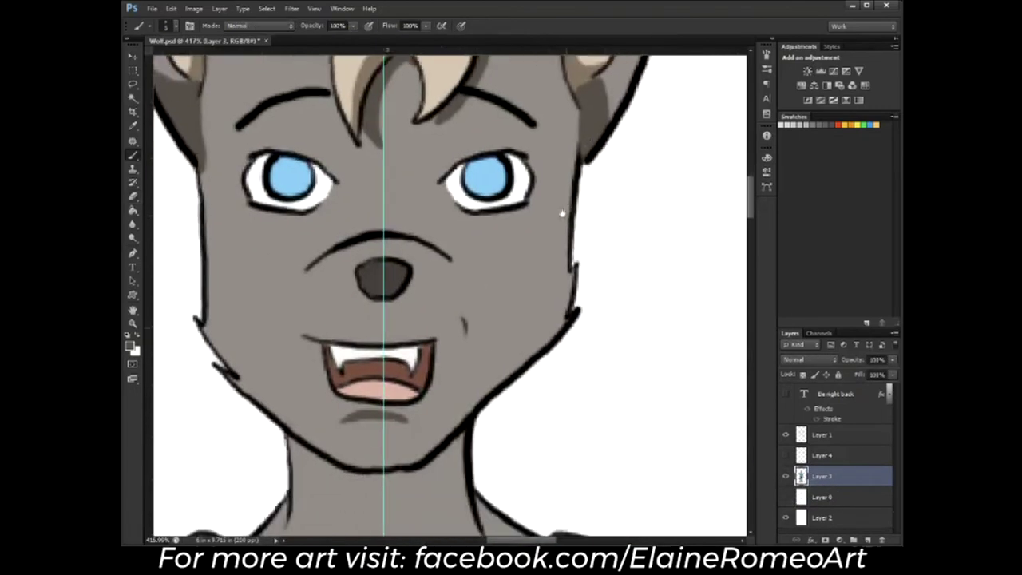
mouse_move(403, 461)
left_mouse_down()
mouse_move(475, 397)
mouse_move(468, 327)
left_mouse_up()
mouse_move(465, 404)
left_mouse_down()
mouse_move(476, 339)
mouse_move(495, 367)
mouse_move(533, 308)
mouse_move(518, 350)
mouse_move(577, 120)
mouse_move(570, 273)
mouse_move(553, 229)
left_mouse_up()
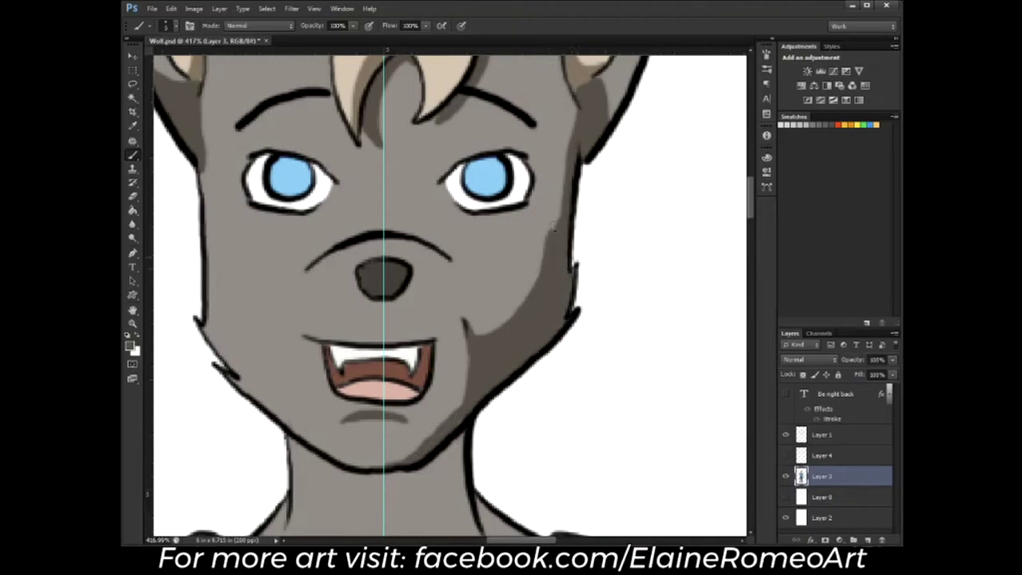
scroll(554, 229, "down", 5)
left_click_drag(359, 215, 494, 277)
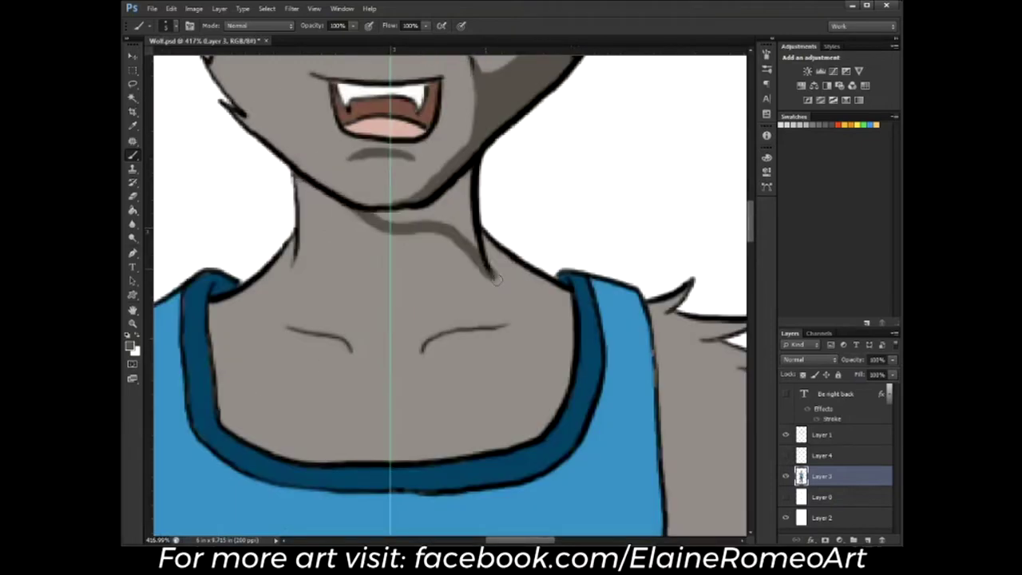
left_click_drag(482, 240, 567, 309)
mouse_move(508, 275)
left_mouse_down()
mouse_move(440, 215)
mouse_move(376, 209)
left_mouse_up()
left_click_drag(313, 329, 357, 359)
left_click_drag(302, 329, 364, 366)
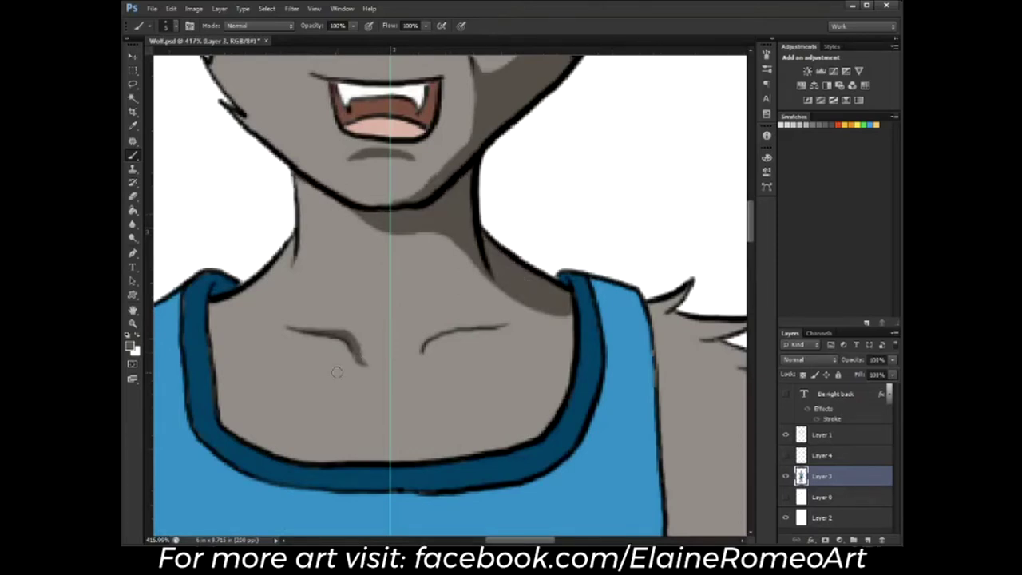
Shade beneath the upper, middle and lower shoulder fur spikes
scroll(337, 372, "down", 3)
scroll(525, 237, "right", 5)
left_click_drag(593, 214, 513, 238)
left_click_drag(541, 264, 560, 258)
left_click_drag(599, 318, 559, 293)
left_click_drag(557, 227, 530, 230)
left_click_drag(564, 257, 537, 261)
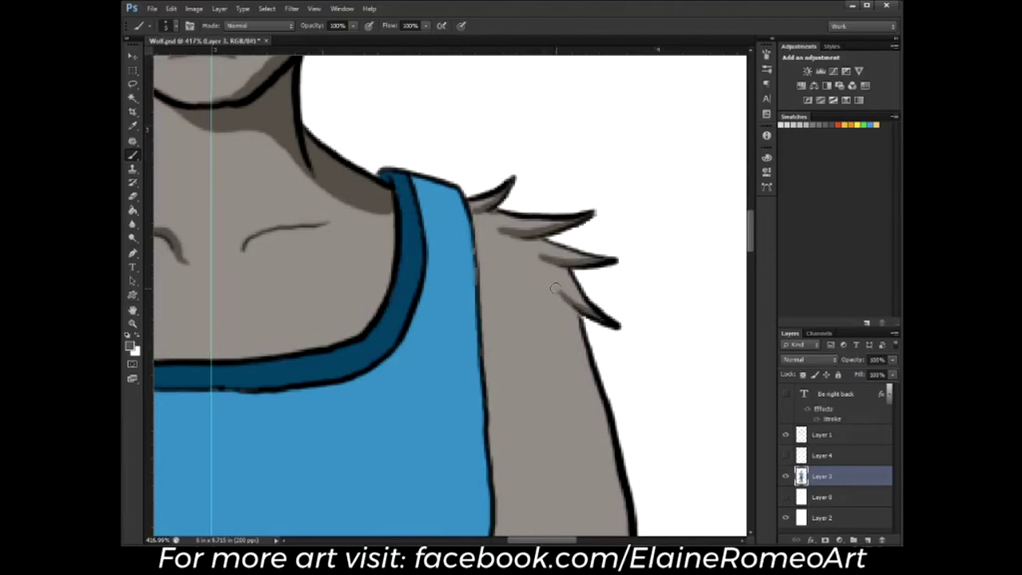
Shade the arm's left edge, the inner-arm spike and the gaps between the fingers
left_click_drag(555, 288, 459, 24)
left_click_drag(393, 377, 397, 174)
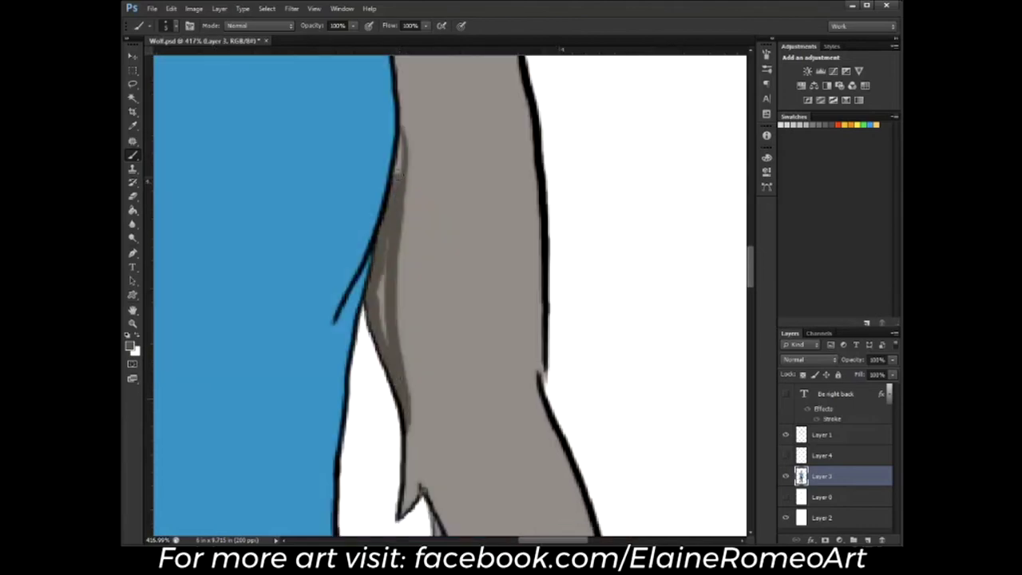
left_click_drag(447, 384, 412, 192)
left_click_drag(393, 350, 388, 324)
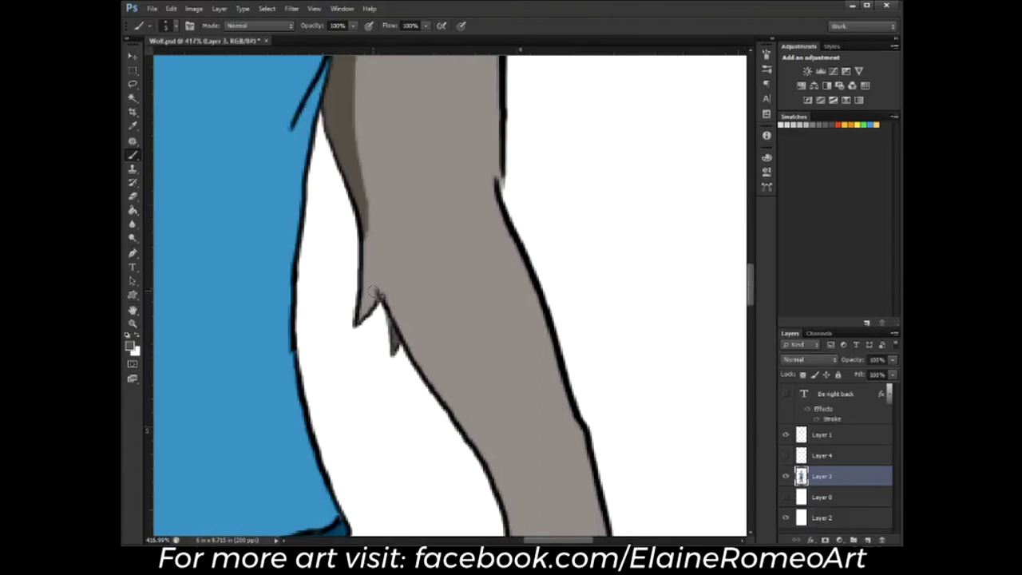
scroll(372, 293, "down", 5)
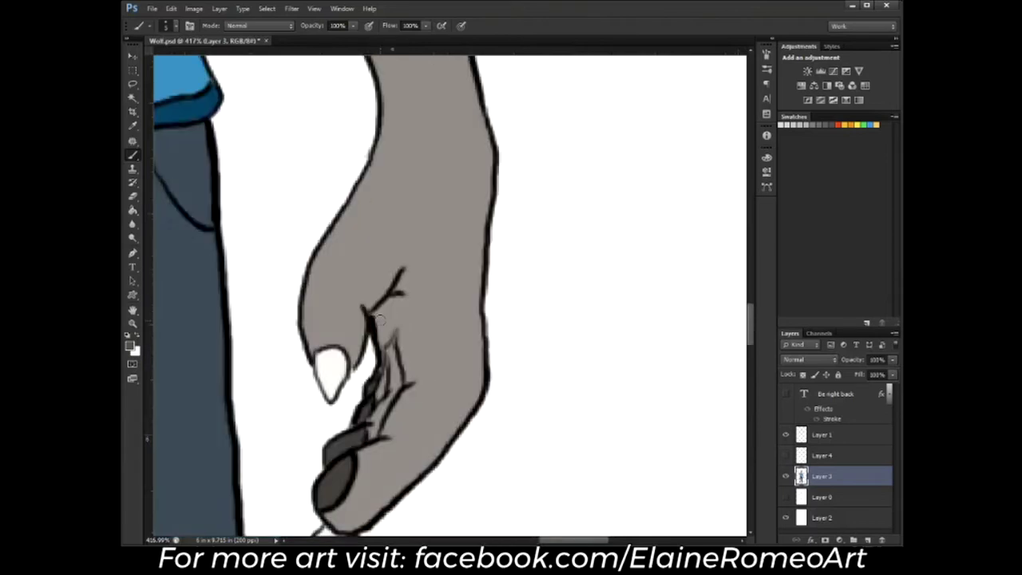
left_click_drag(381, 319, 382, 383)
left_click_drag(397, 308, 398, 356)
scroll(454, 307, "down", 3)
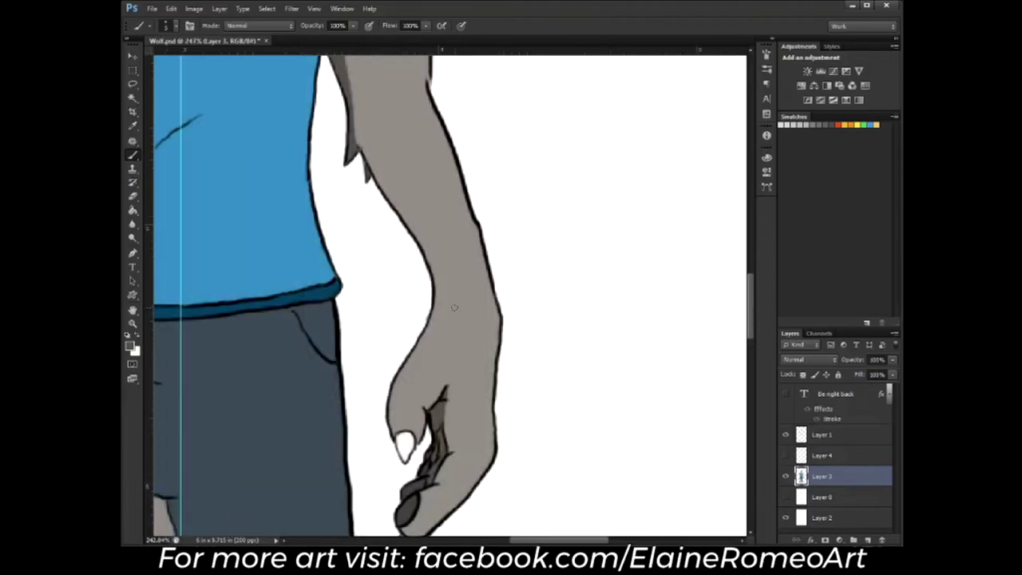
Shade the right side of the other arm, its lower fur tuft and upper arm
left_click_drag(453, 307, 285, 239)
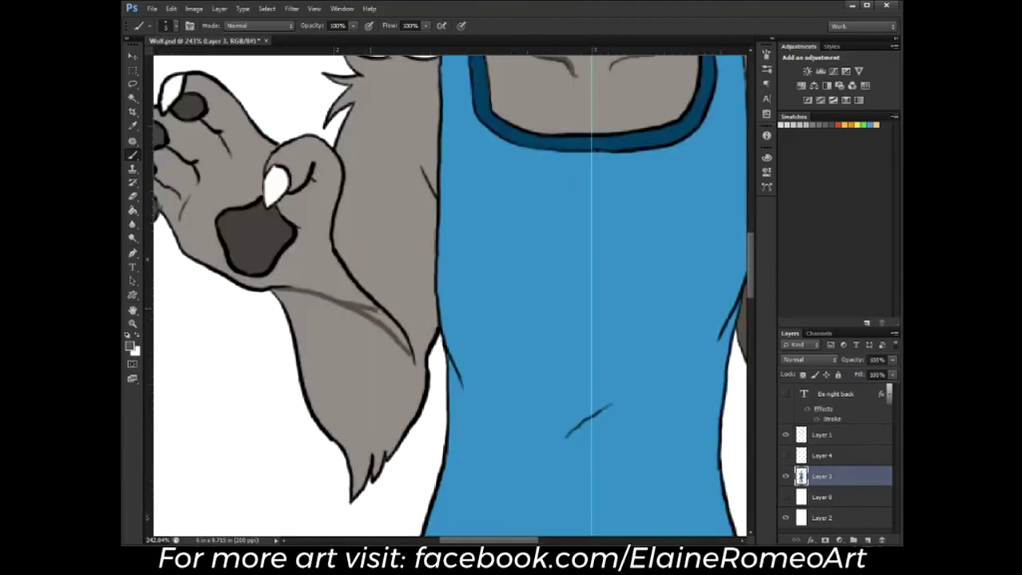
left_click_drag(427, 182, 393, 313)
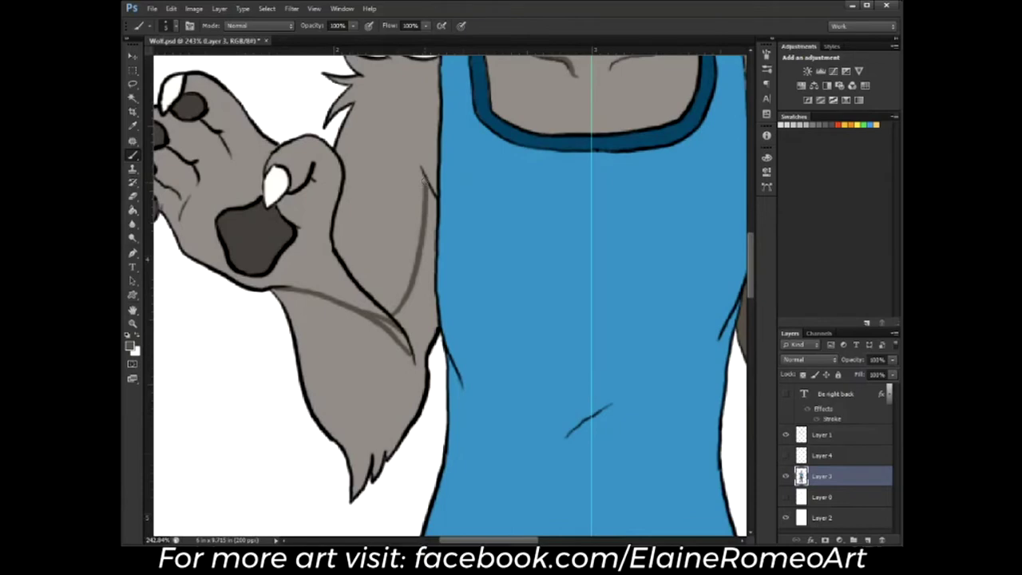
left_click_drag(425, 182, 399, 334)
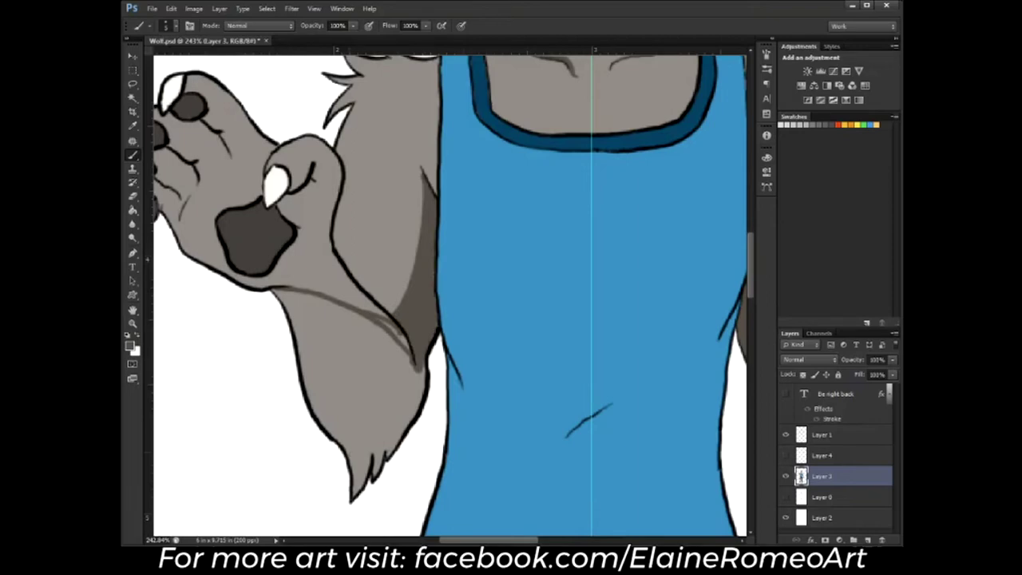
left_click_drag(387, 443, 362, 483)
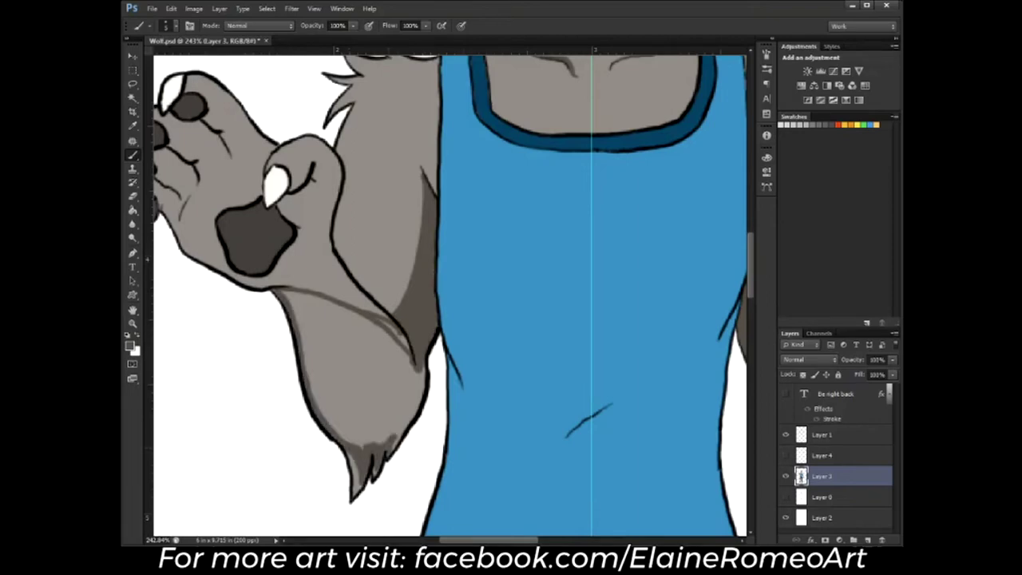
left_click_drag(418, 368, 401, 451)
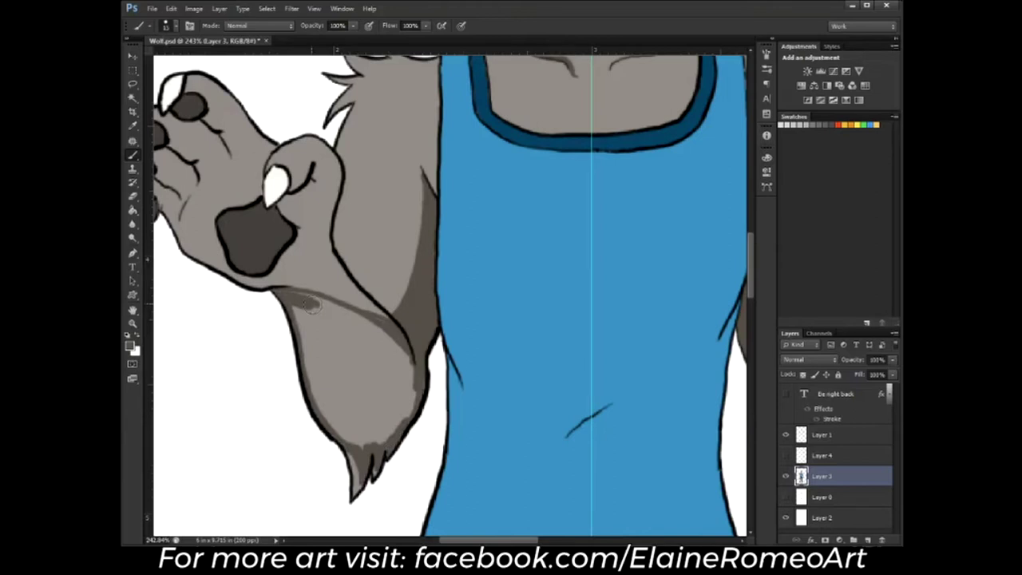
left_click_drag(310, 305, 319, 340)
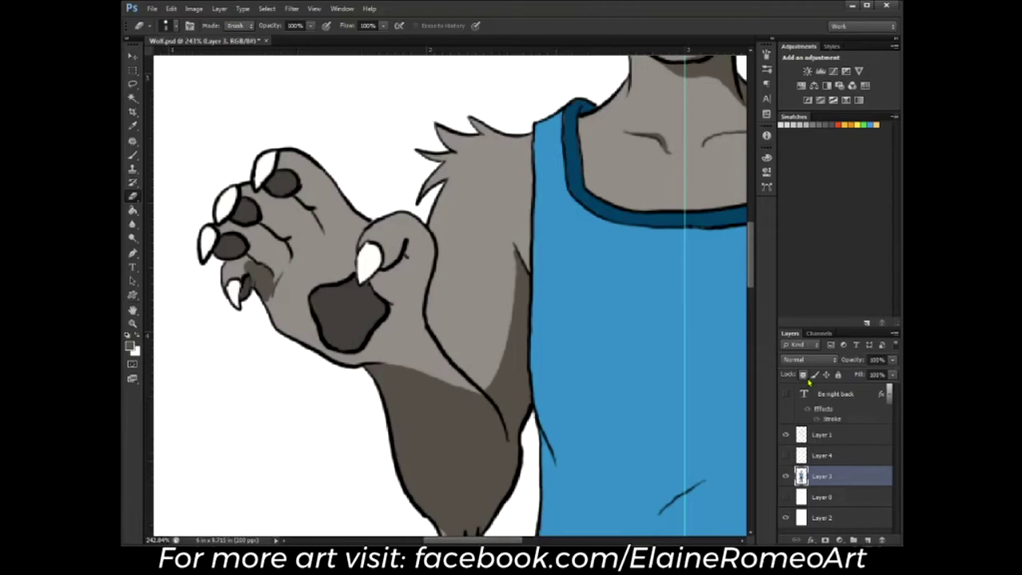
Paint darker shadow across the paw, between its fingers and inside the thumb pad
key("b")
left_click_drag(315, 209, 249, 238)
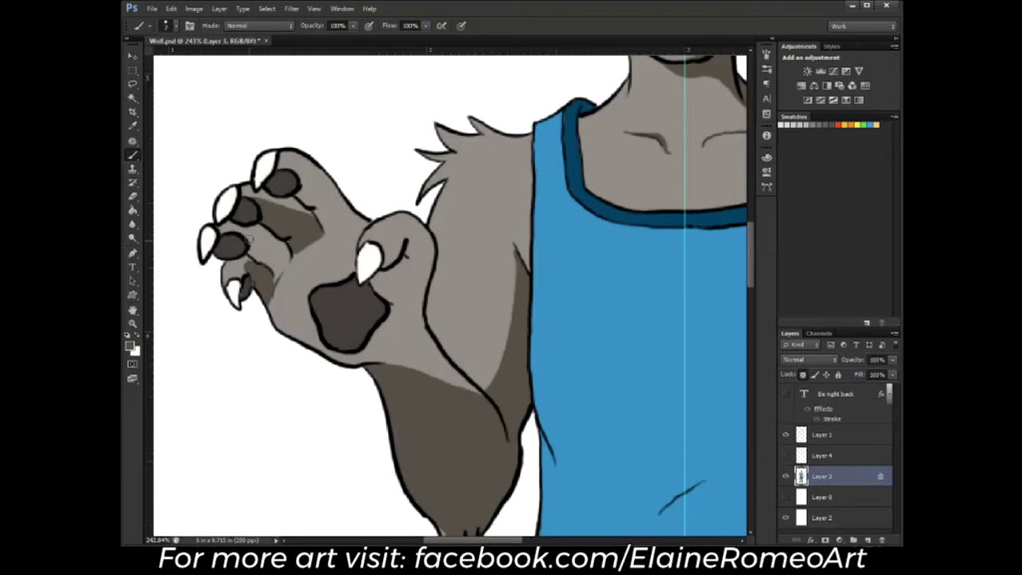
left_click_drag(334, 180, 248, 279)
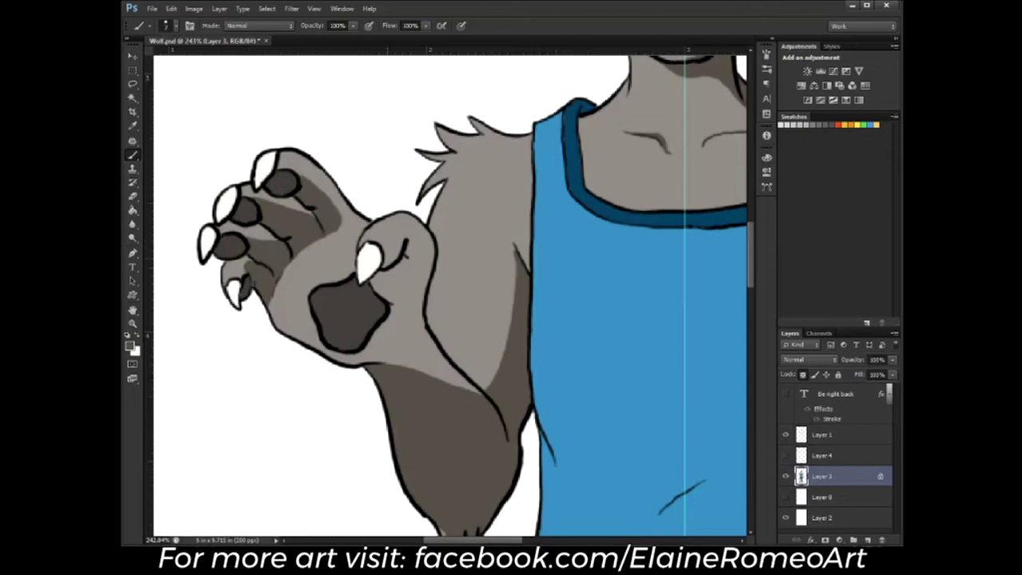
left_click_drag(406, 251, 392, 275)
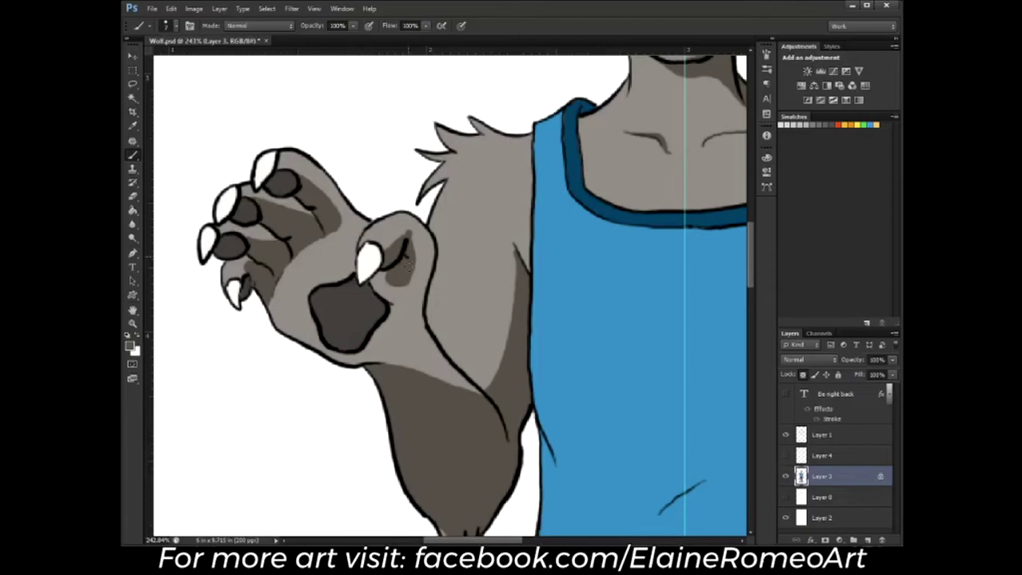
scroll(461, 245, "down", 5)
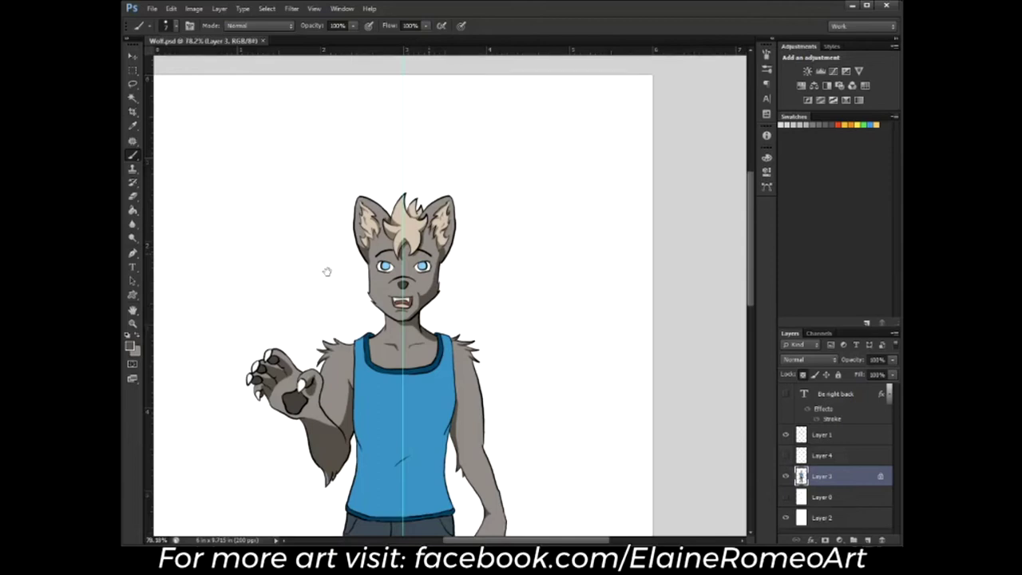
Paint darker grey shading along the tail's edge where it meets the wolf's legs
scroll(430, 382, "up", 3)
left_click_drag(430, 380, 510, 166)
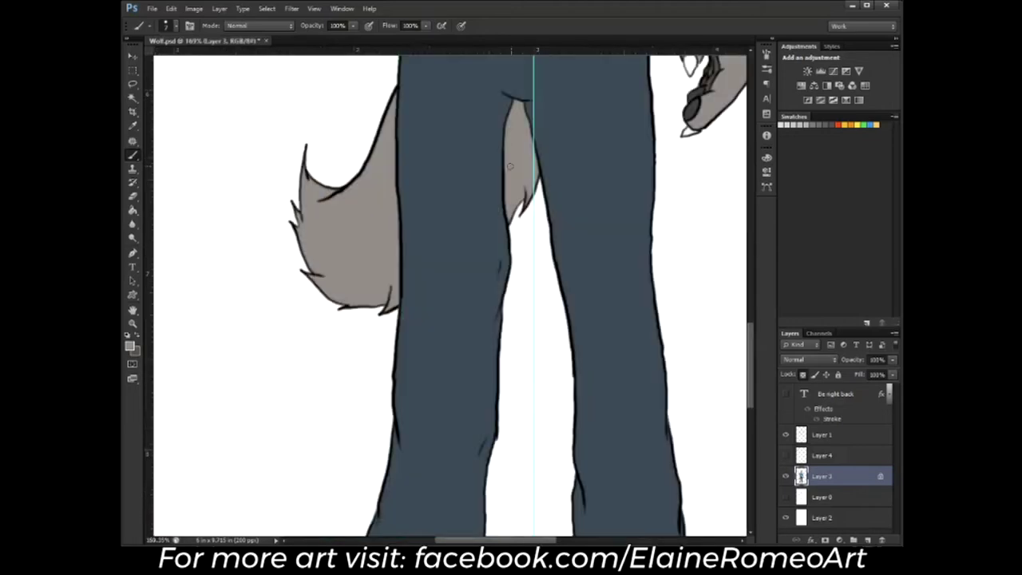
scroll(509, 166, "up", 2)
key("g")
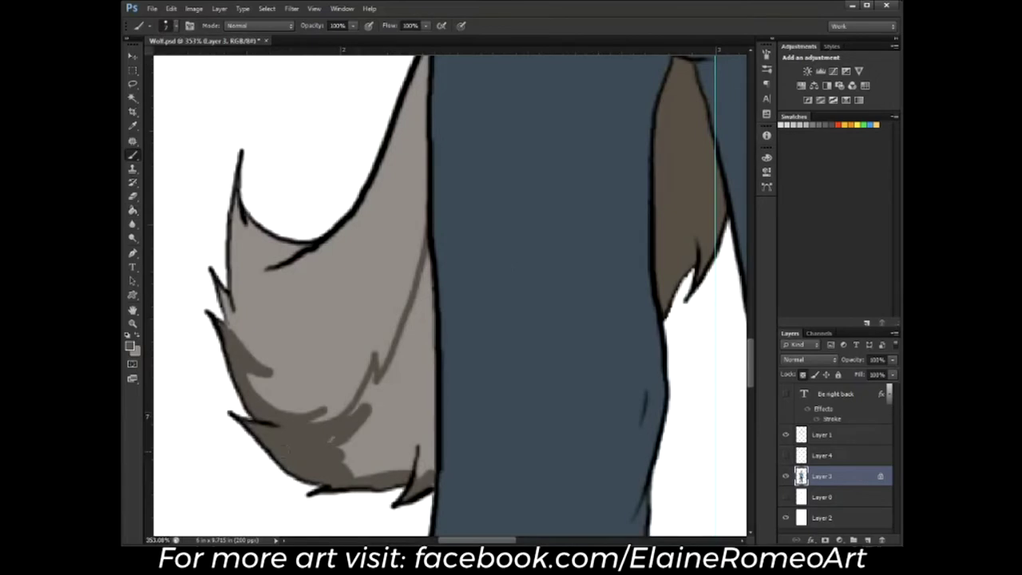
mouse_move(375, 468)
left_mouse_down()
mouse_move(421, 332)
mouse_move(429, 423)
left_mouse_up()
left_click_drag(422, 280, 408, 322)
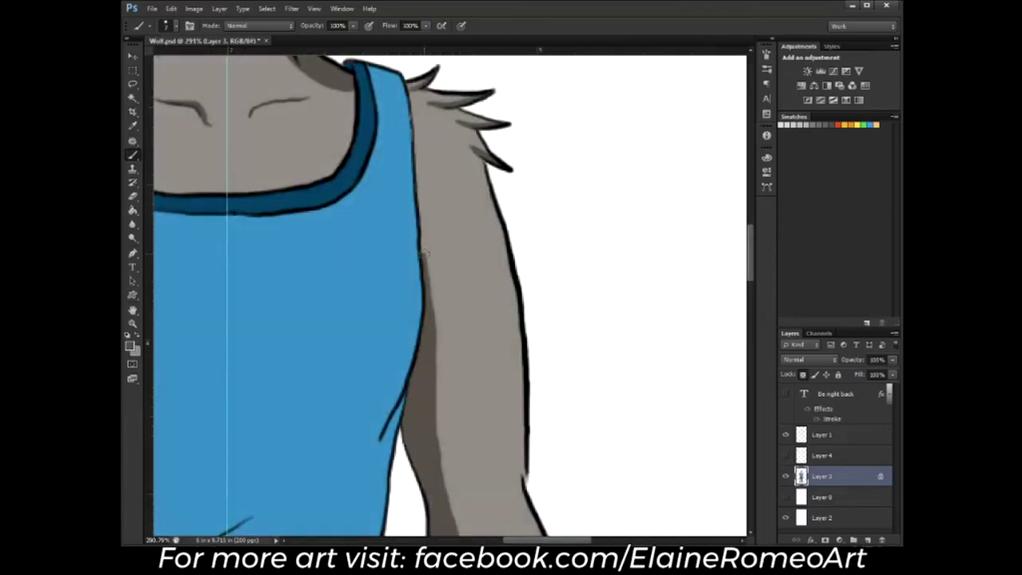
scroll(424, 254, "down", 5)
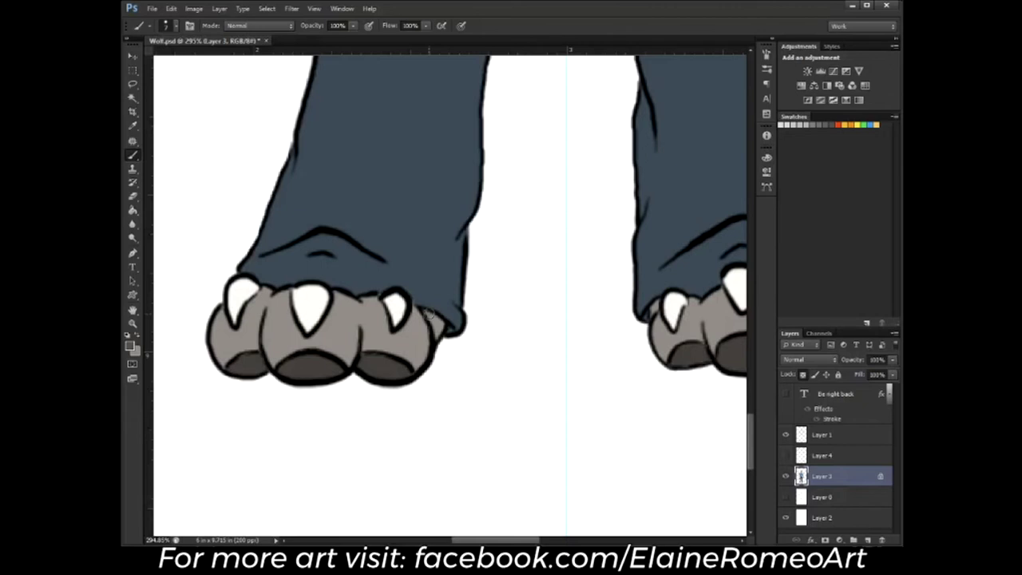
scroll(428, 313, "up", 2)
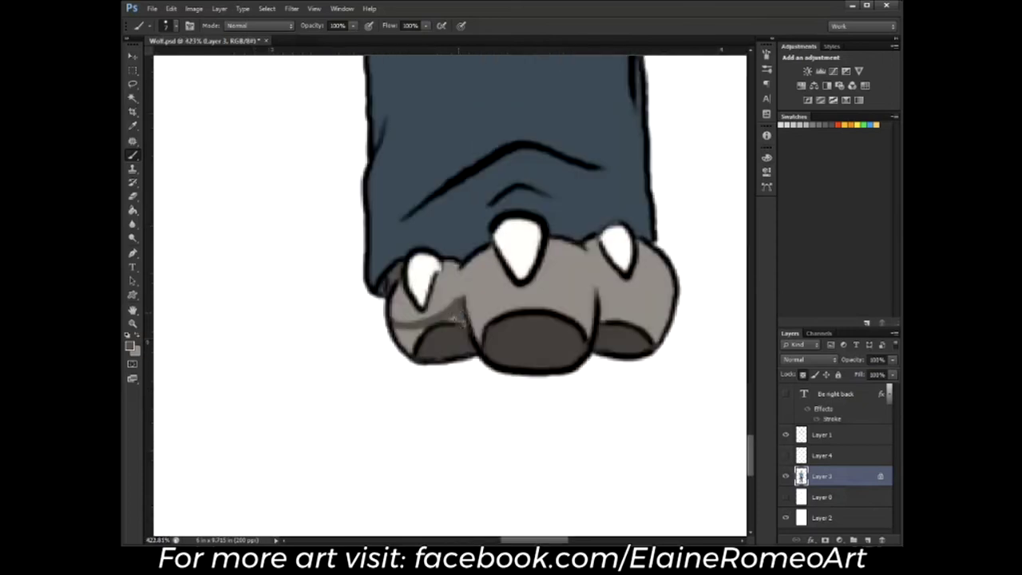
Shade the left and middle toes of the wolf's foot in darker grey
left_click_drag(453, 319, 399, 347)
mouse_move(470, 285)
left_mouse_down()
mouse_move(593, 281)
mouse_move(583, 308)
left_mouse_up()
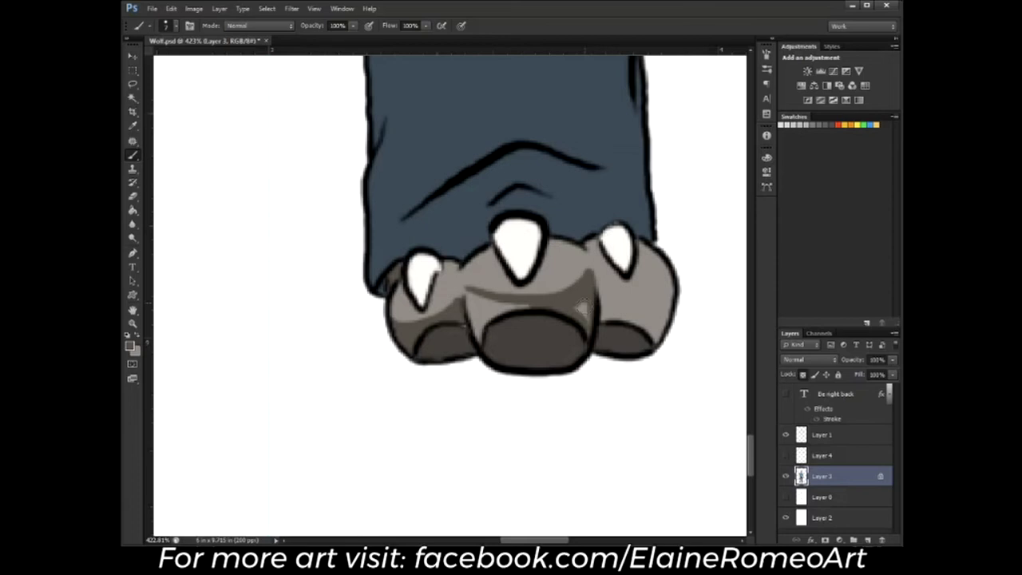
left_click_drag(583, 307, 411, 268)
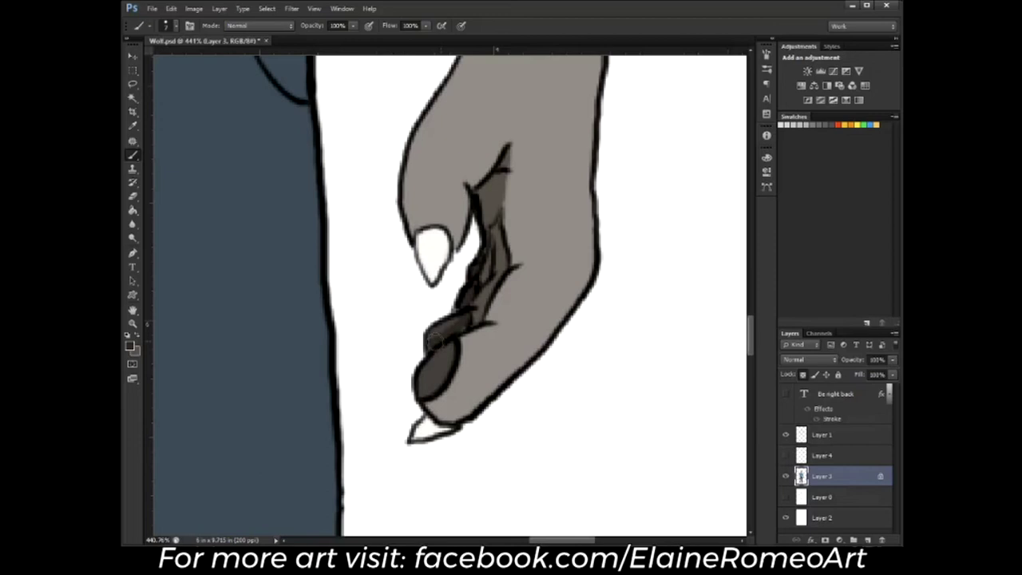
Darken the middle and top toe pads on the raised paw, then fit the view
scroll(436, 342, "down", 3)
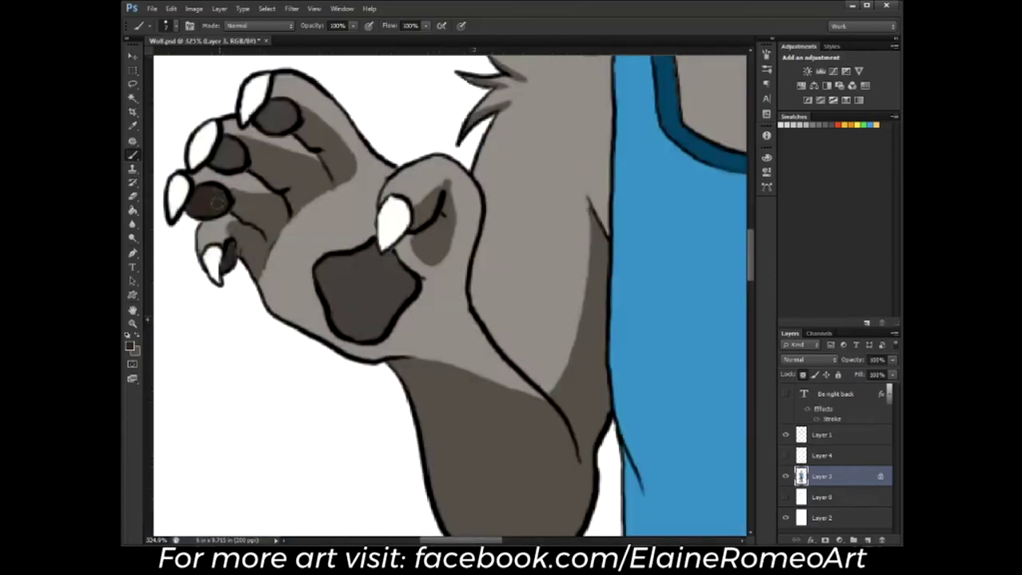
left_click_drag(222, 160, 238, 147)
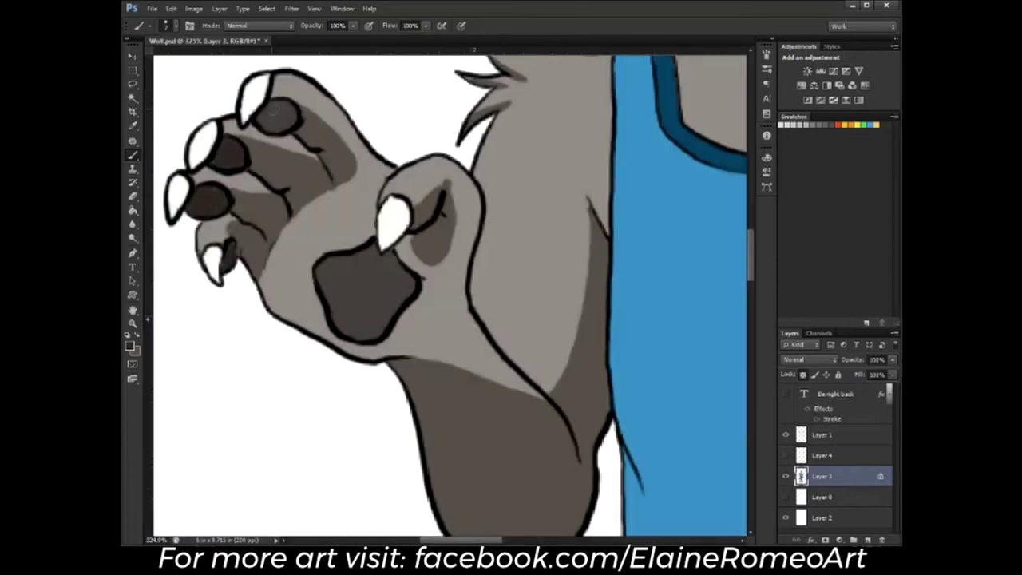
left_click_drag(269, 107, 279, 120)
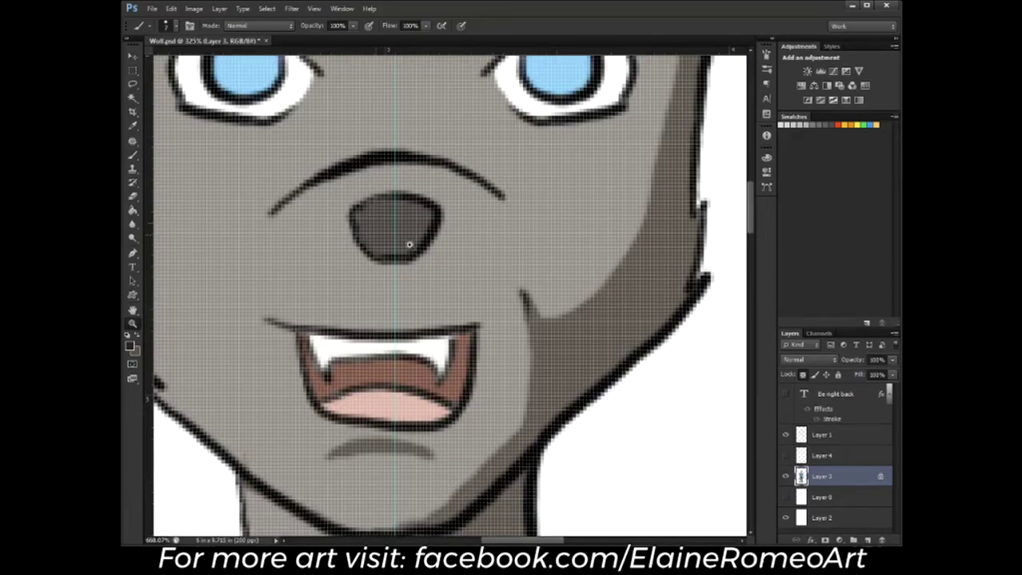
key("ctrl+0")
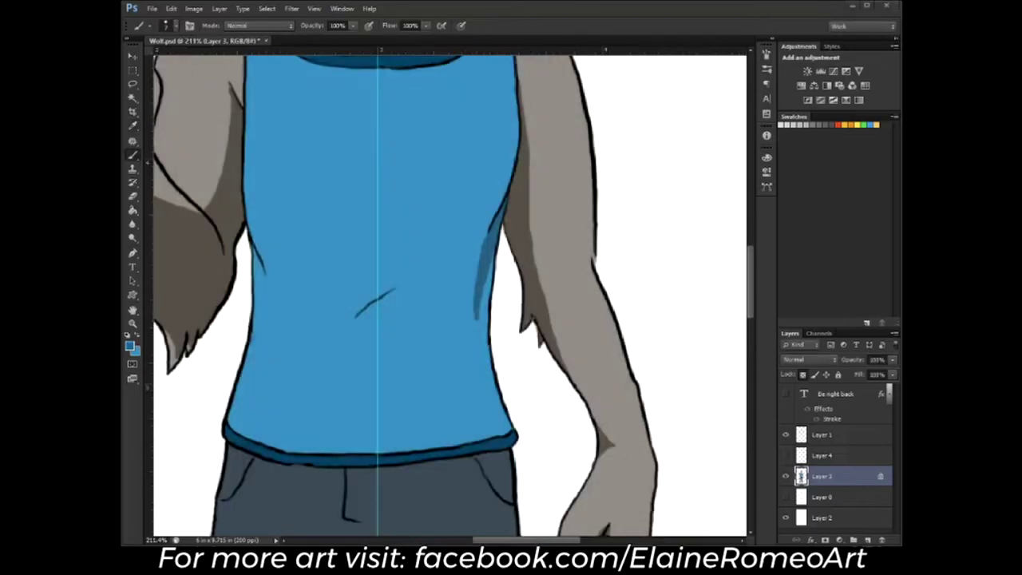
Brush darker blue shading down the left side of the tank top
scroll(360, 365, "up", 2)
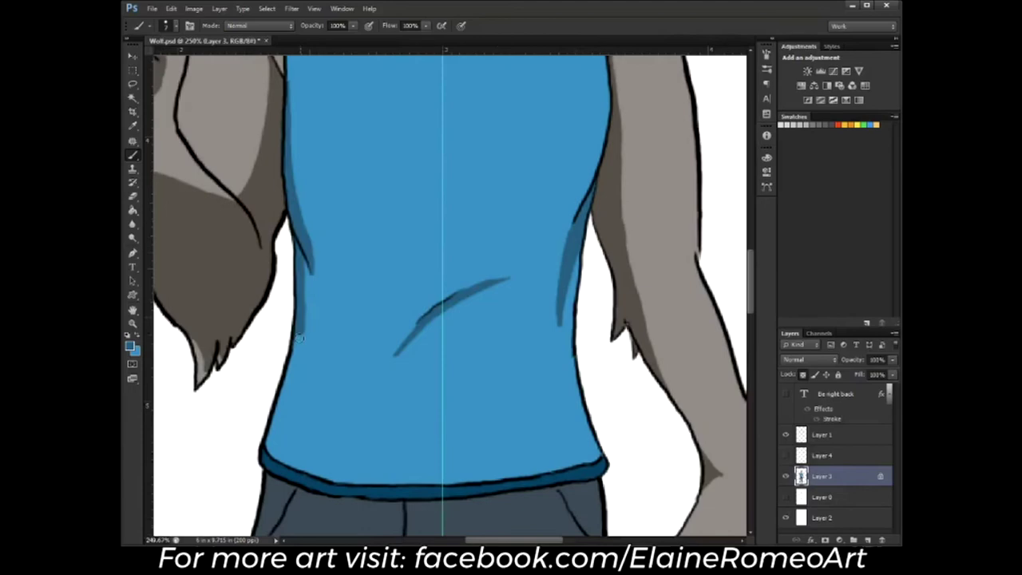
left_click_drag(299, 336, 277, 411)
left_click_drag(303, 355, 308, 261)
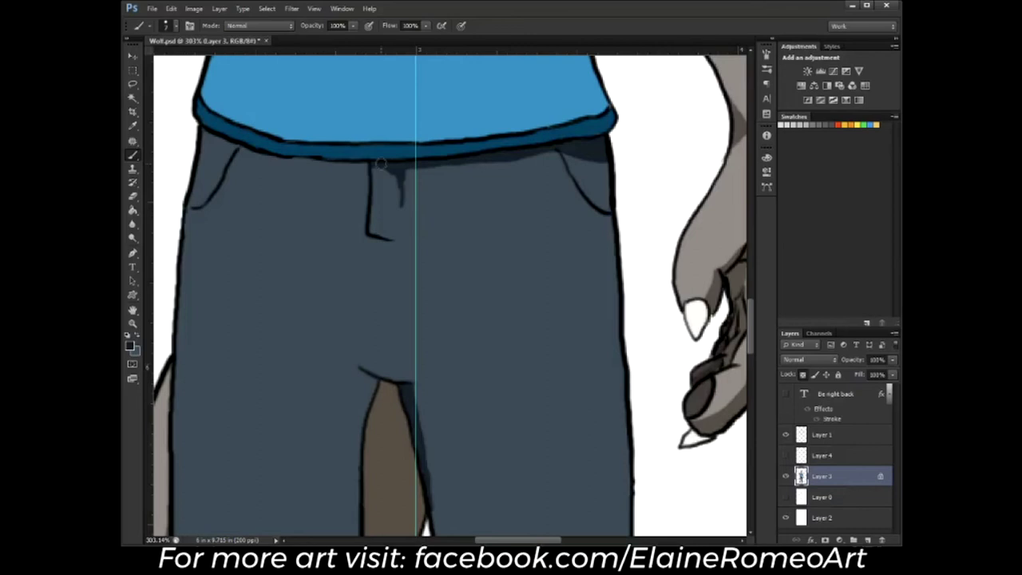
Paint a darker slate stroke along the left leg's outline on the pants
scroll(440, 283, "down", 10)
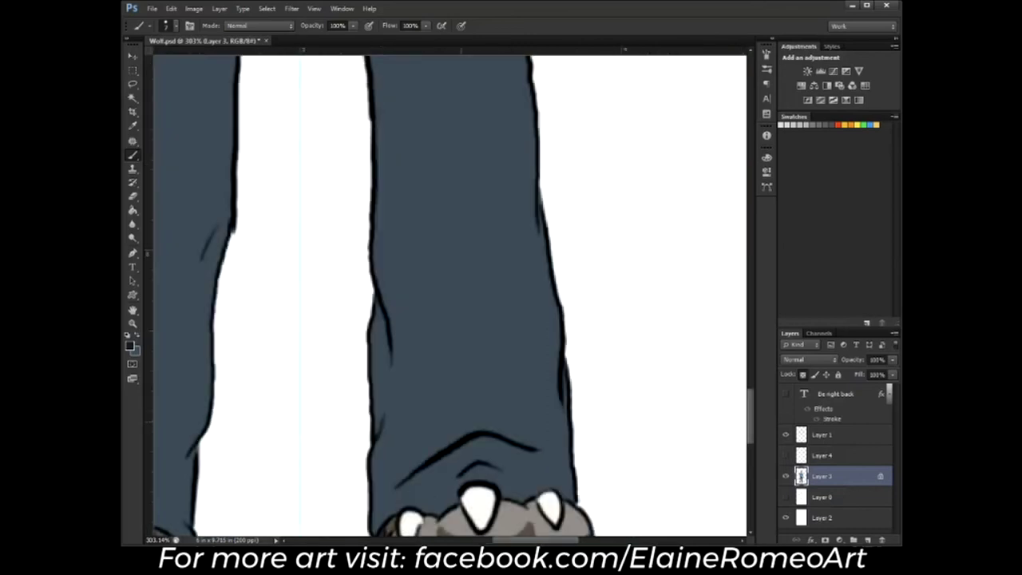
left_click_drag(210, 335, 210, 362)
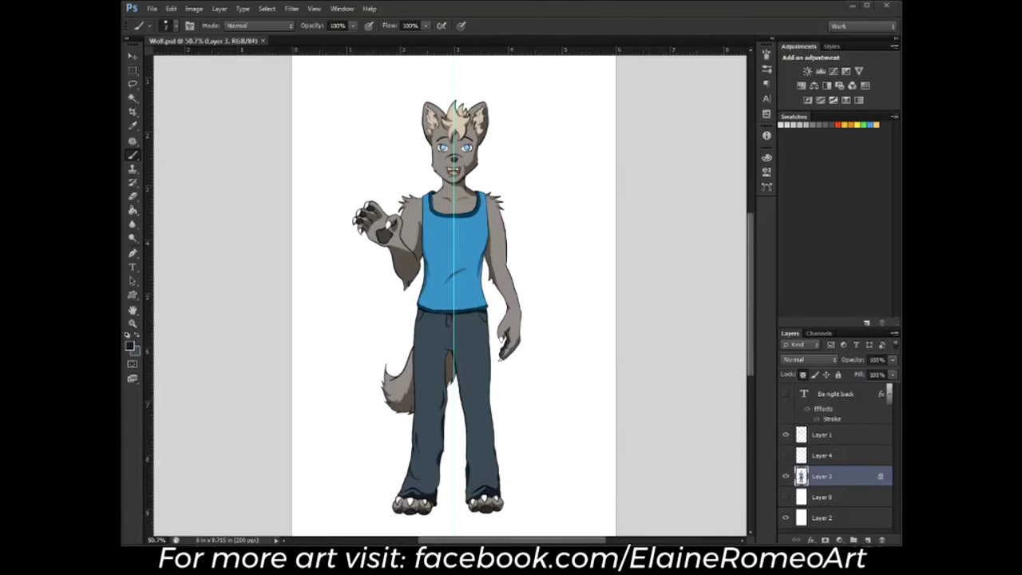
scroll(452, 288, "down", 2)
Choose dark brown #272218 and fill a lassoed right wall with a brown-to-amber gradient
left_click(822, 497)
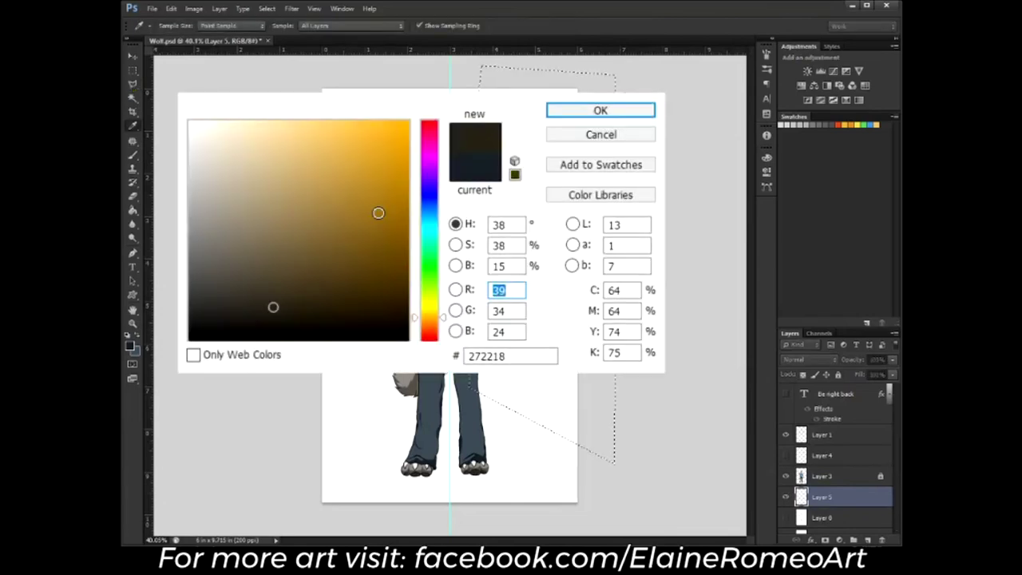
key("Return")
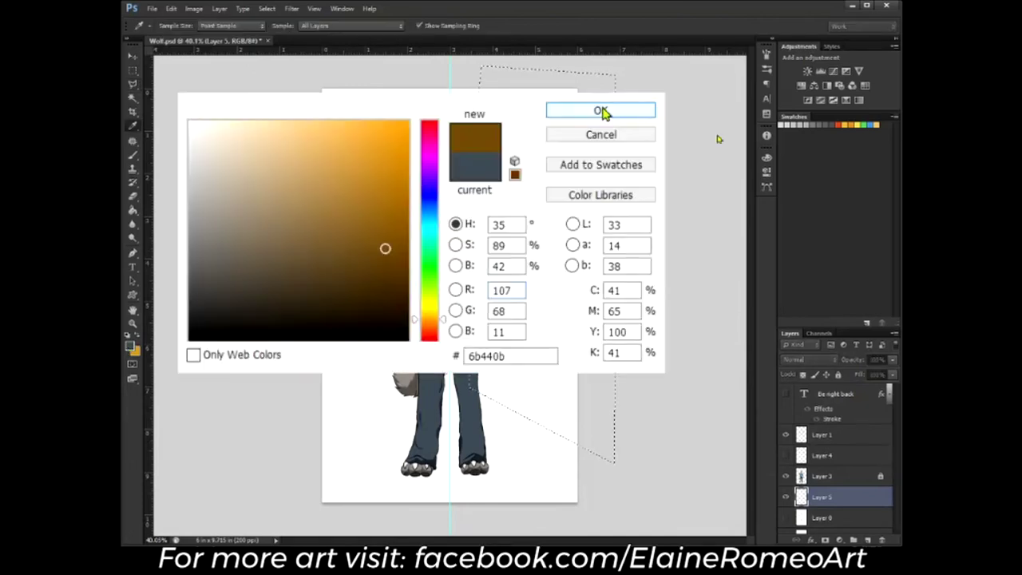
left_click(603, 112)
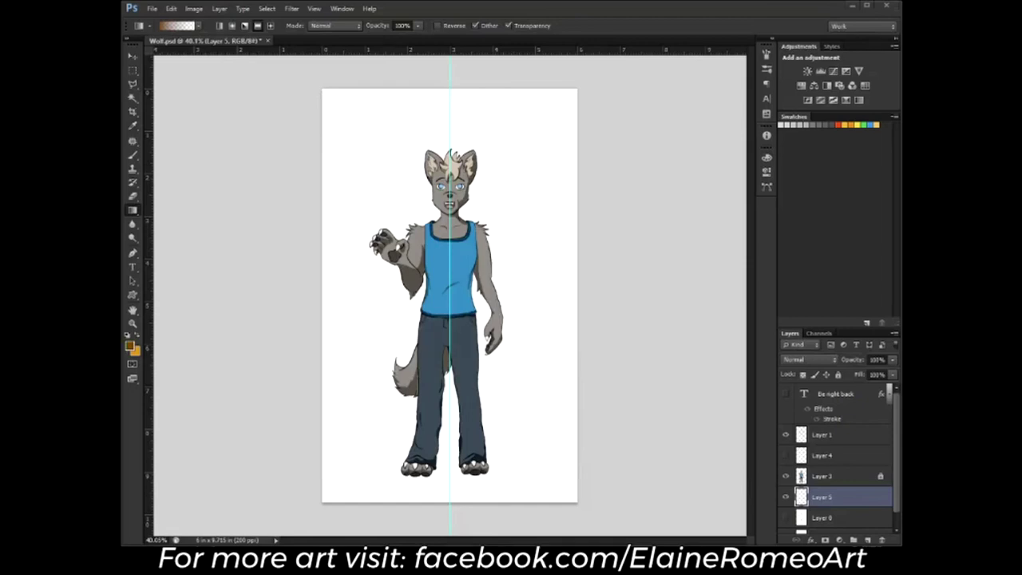
left_click_drag(473, 386, 578, 386)
key("l")
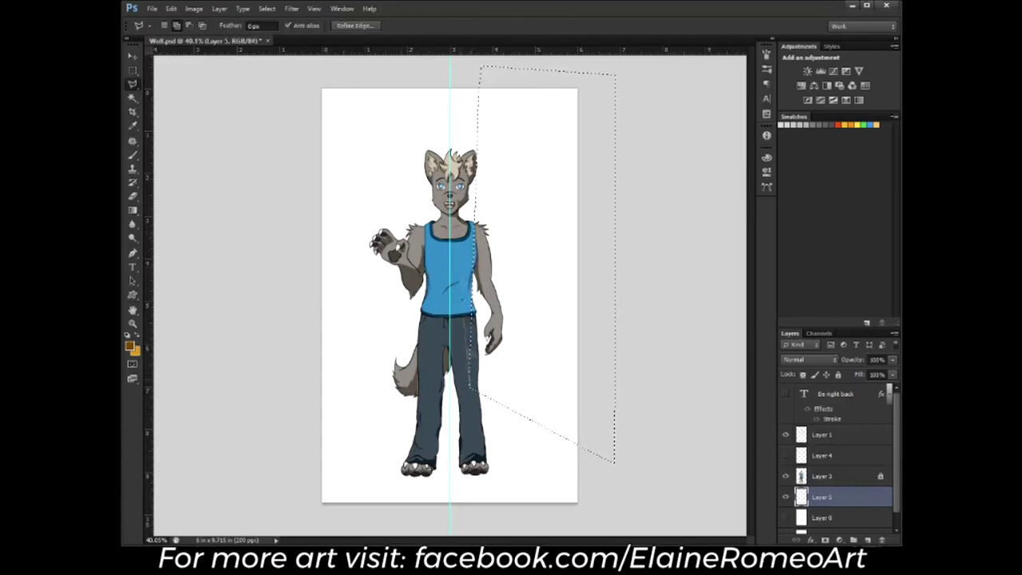
left_click(473, 76)
left_click(629, 75)
left_click(629, 408)
left_click(615, 462)
key("g")
left_click(171, 25)
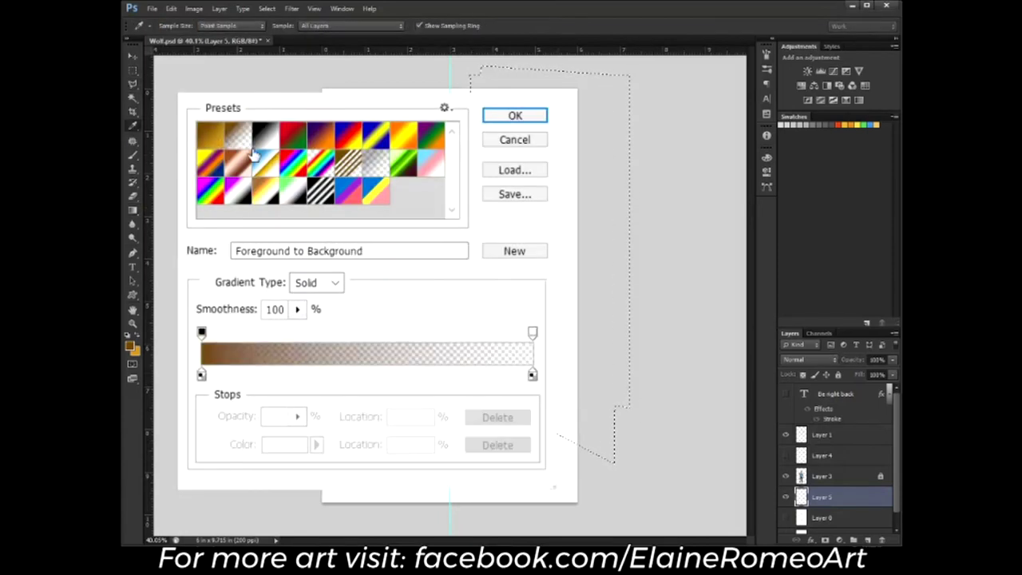
left_click(527, 116)
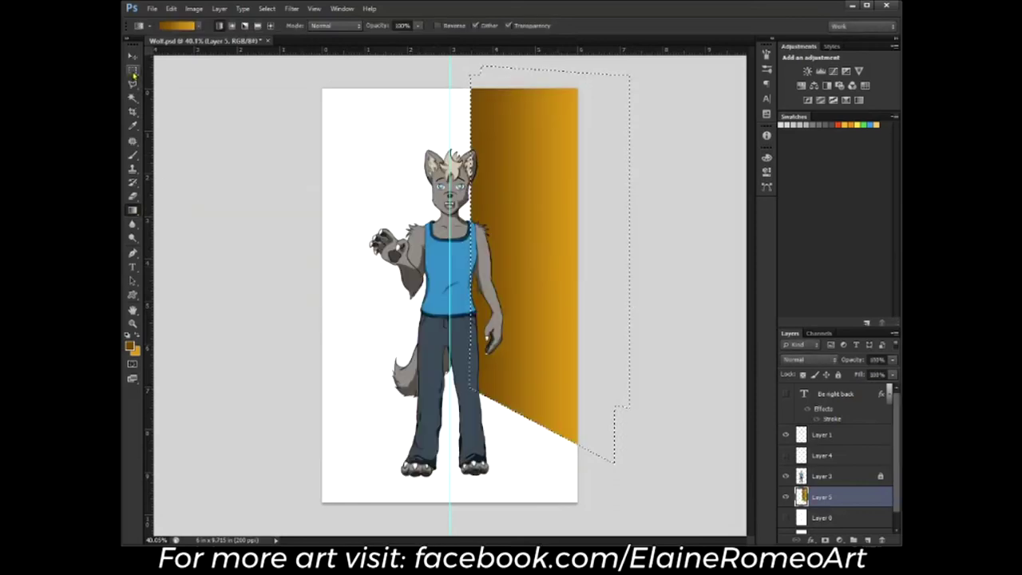
Hide the wolf's layers and fill a lassoed left wall with the amber gradient
key("l")
key("ctrl+d")
left_click(785, 476)
left_click(787, 434)
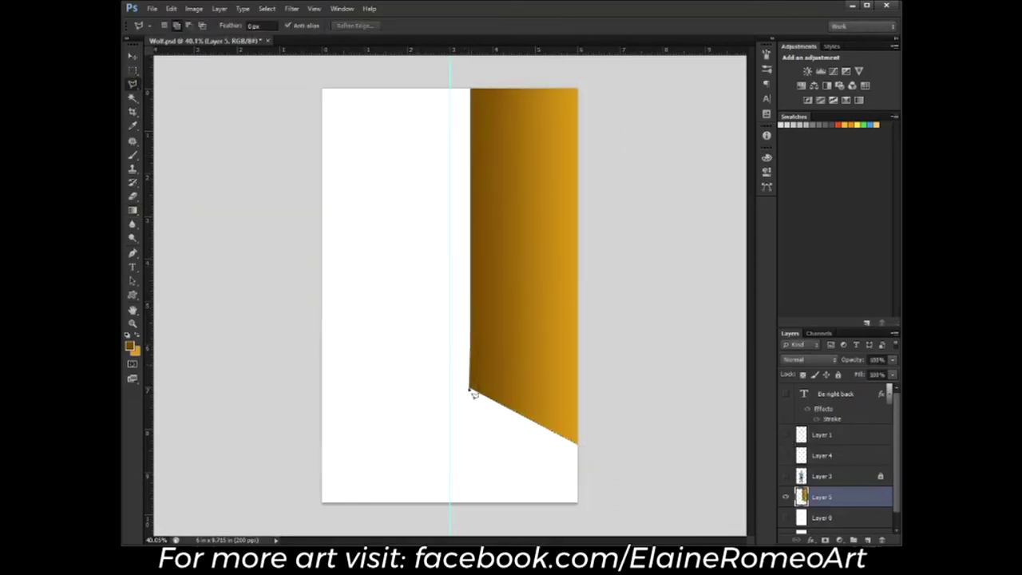
left_click_drag(471, 389, 479, 283)
left_click(476, 395)
mouse_move(476, 395)
left_mouse_down()
mouse_move(474, 87)
mouse_move(365, 73)
mouse_move(264, 416)
mouse_move(281, 400)
left_mouse_up()
key("g")
left_click_drag(323, 239, 449, 240)
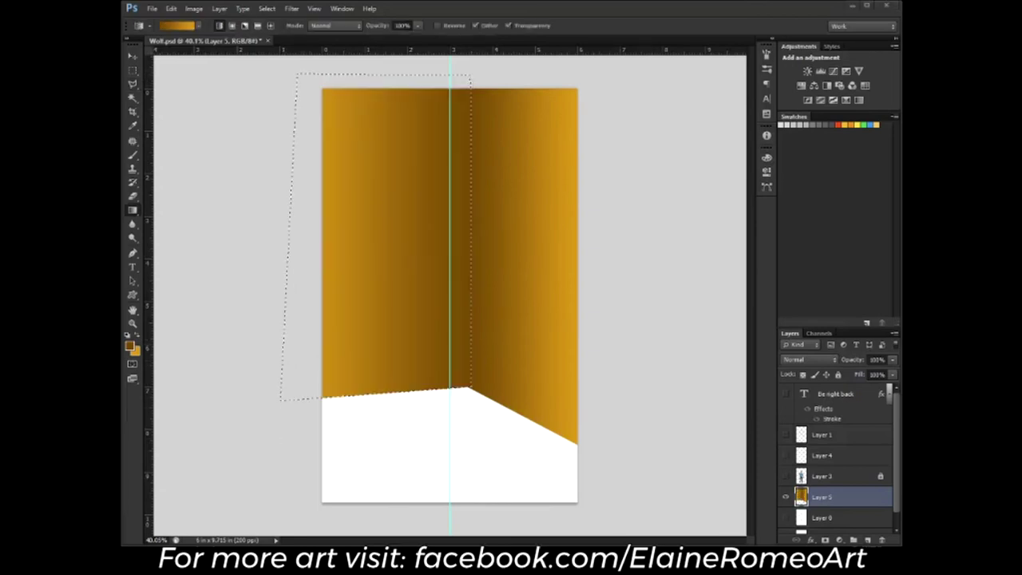
key("ctrl+d")
Fill the floor with a dark-to-light gold gradient and move its layer above the walls
key("ctrl+z")
key("ctrl+d")
key("alt+bracketleft")
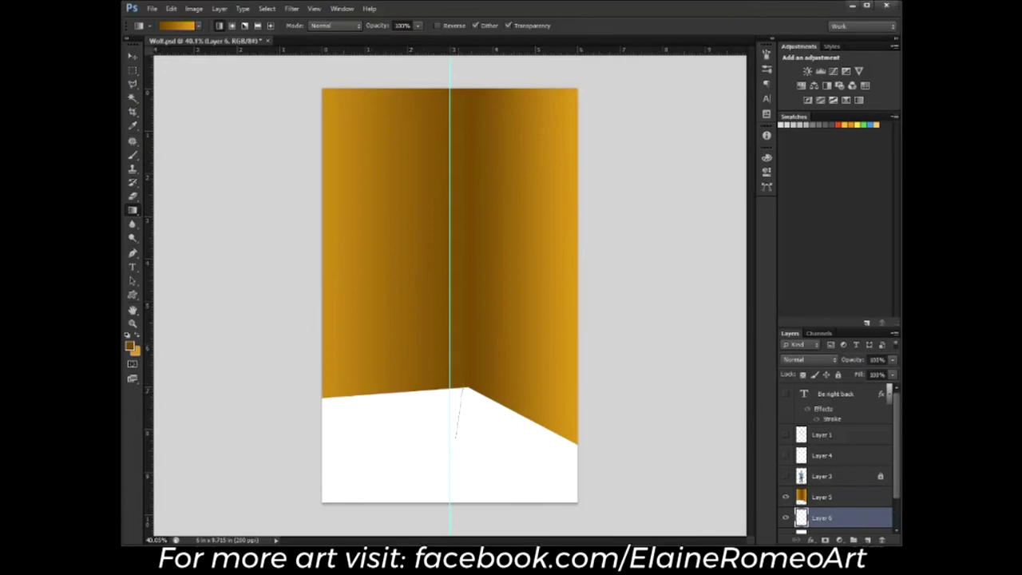
left_click_drag(455, 438, 455, 438)
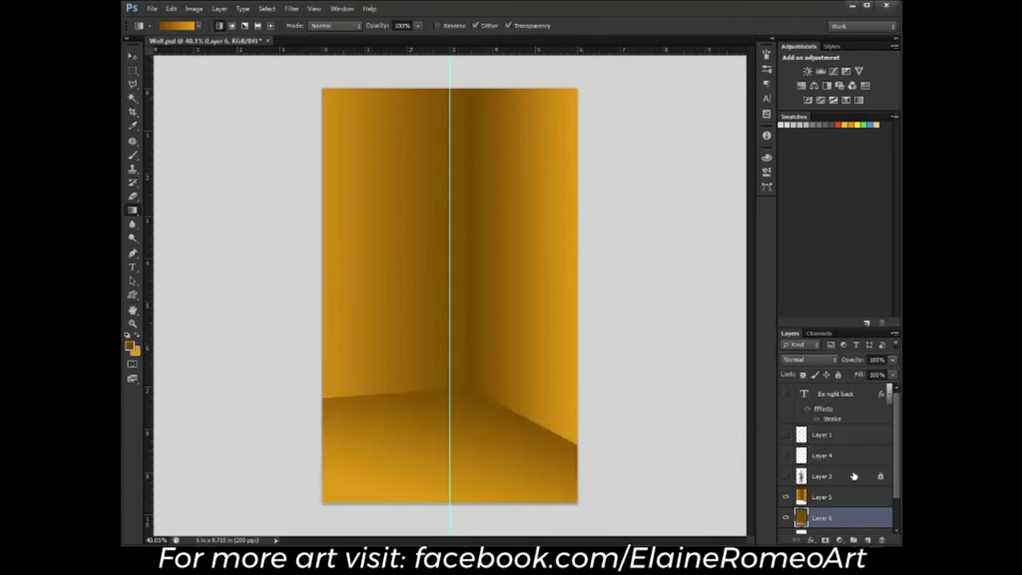
left_click_drag(830, 518, 830, 494)
Add empty Layer 7 for circuit lines and choose a bright orange colour
left_click(868, 540)
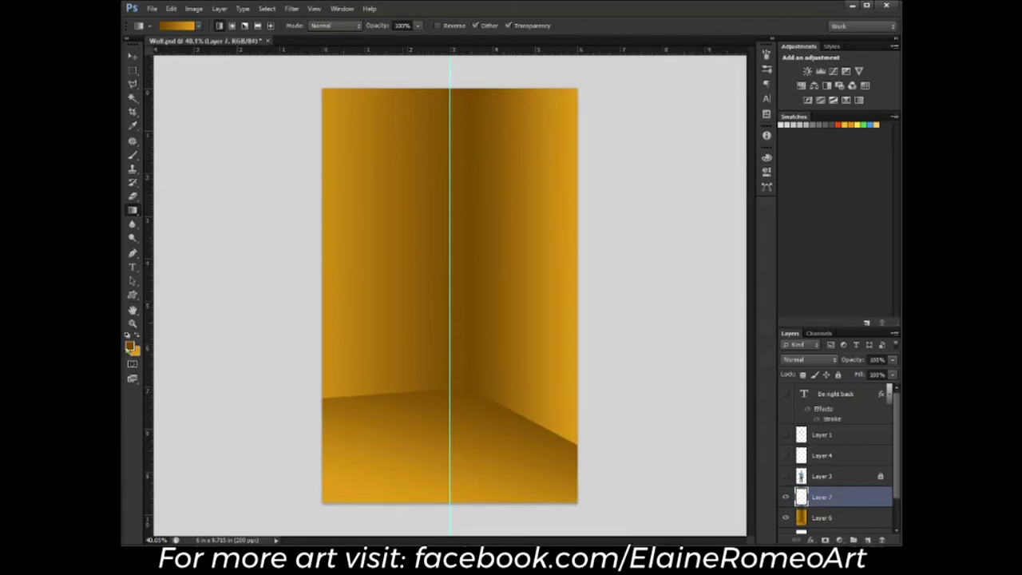
left_click(129, 346)
left_click(389, 128)
left_click_drag(333, 127, 381, 125)
left_click(594, 109)
Try two brush strokes on the right wall, undoing both
key("b")
left_click_drag(501, 128, 516, 157)
key("ctrl+z")
left_click_drag(483, 86, 483, 118)
key("ctrl+z")
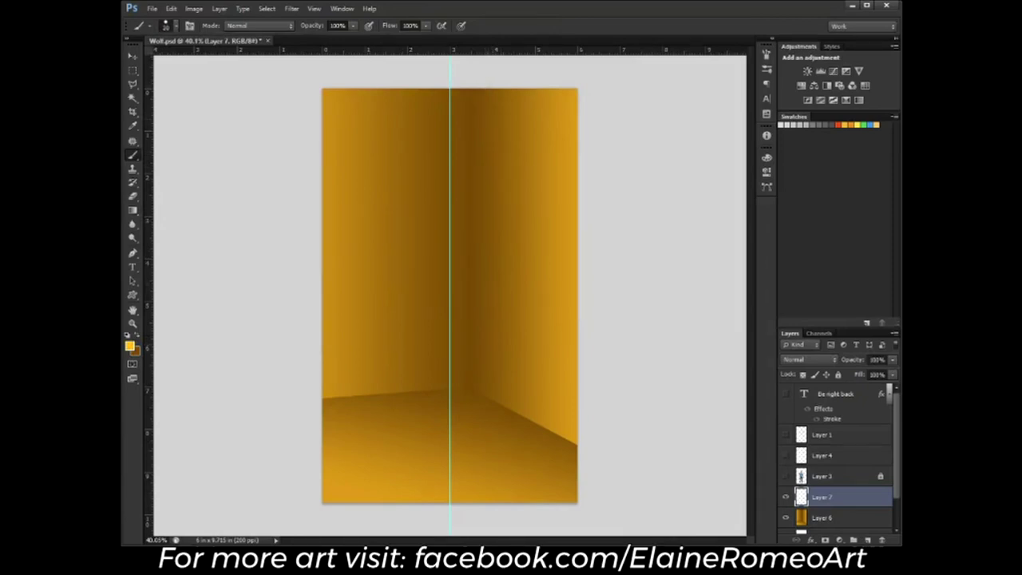
Paint several vertical glowing circuit lines down the right wall
left_click_drag(487, 88, 483, 199)
left_click_drag(490, 206, 498, 316)
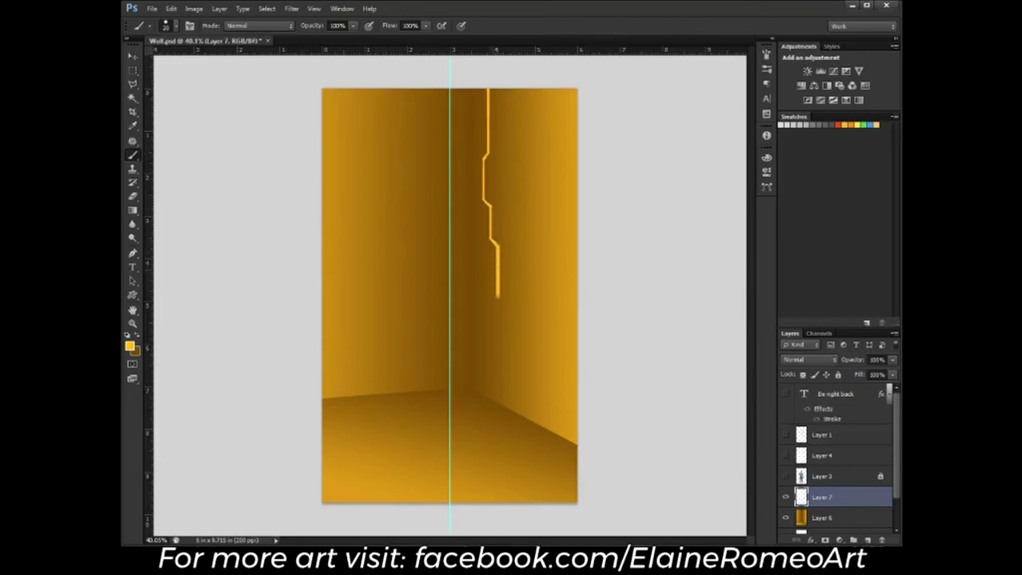
left_click_drag(512, 366, 511, 319)
left_click_drag(521, 312, 511, 182)
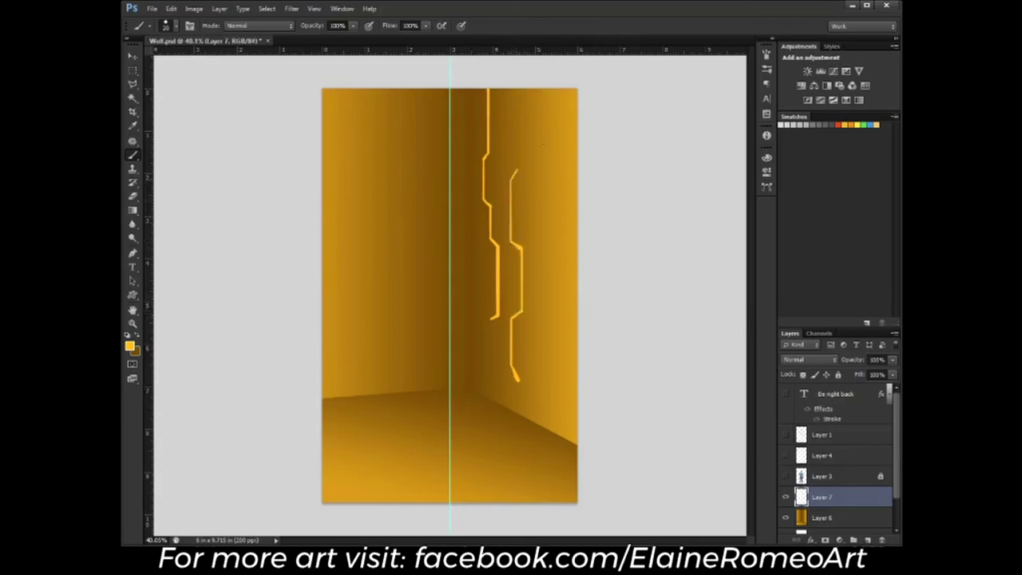
mouse_move(548, 113)
left_mouse_down()
mouse_move(558, 192)
mouse_move(549, 260)
left_mouse_up()
left_click_drag(537, 314, 547, 385)
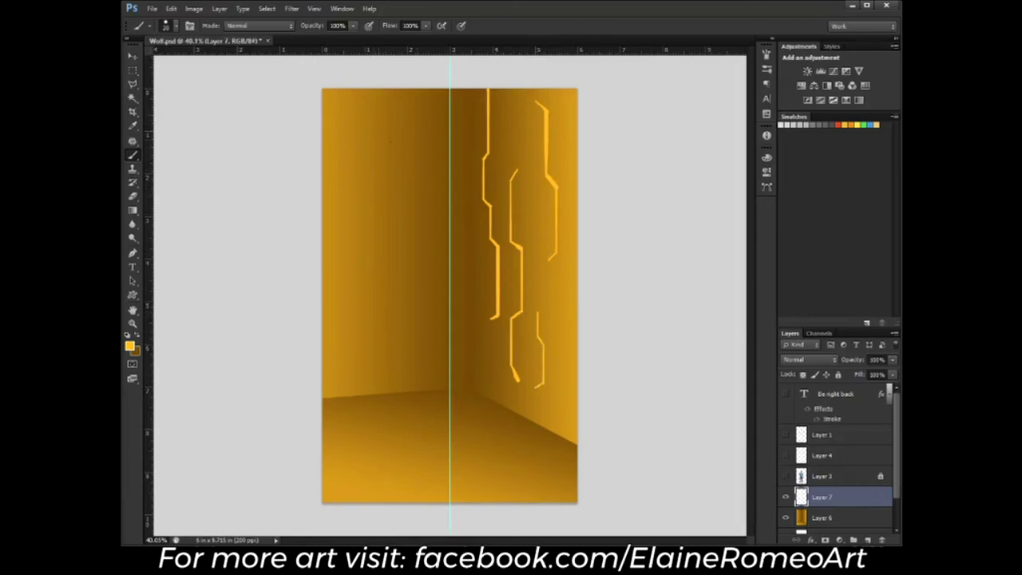
Paint stepped glowing circuit lines down the left wall toward the floor
mouse_move(328, 86)
left_mouse_down()
mouse_move(327, 149)
mouse_move(340, 172)
mouse_move(327, 272)
mouse_move(356, 369)
left_mouse_up()
mouse_move(356, 106)
left_mouse_down()
mouse_move(350, 228)
mouse_move(362, 238)
mouse_move(362, 273)
left_mouse_up()
left_click_drag(395, 93, 417, 259)
left_click_drag(417, 260, 410, 269)
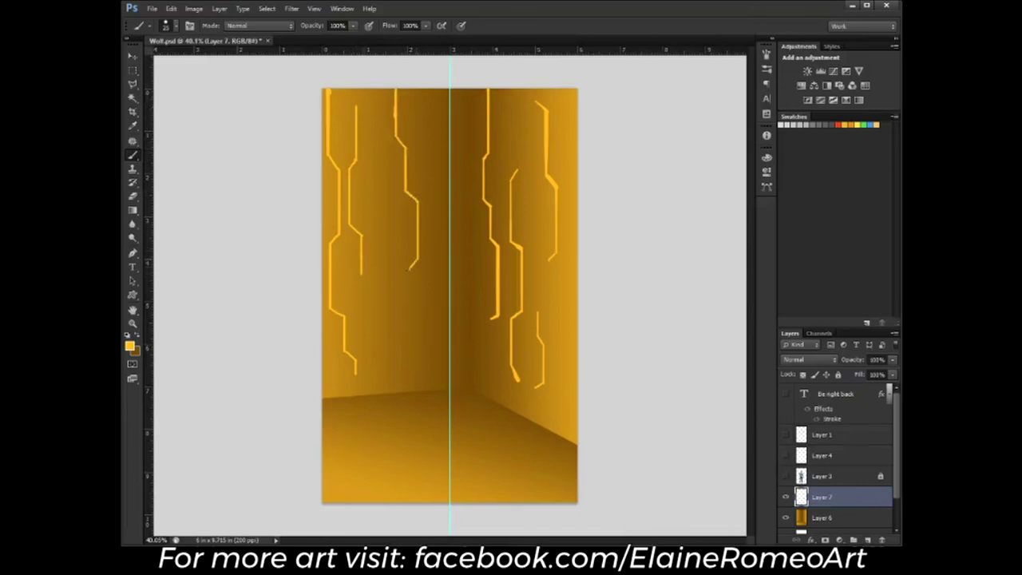
left_click_drag(394, 319, 404, 365)
Make the wolf character's layers visible again over the walls
left_click(786, 476)
left_click(786, 455)
left_click(786, 434)
left_click(786, 455)
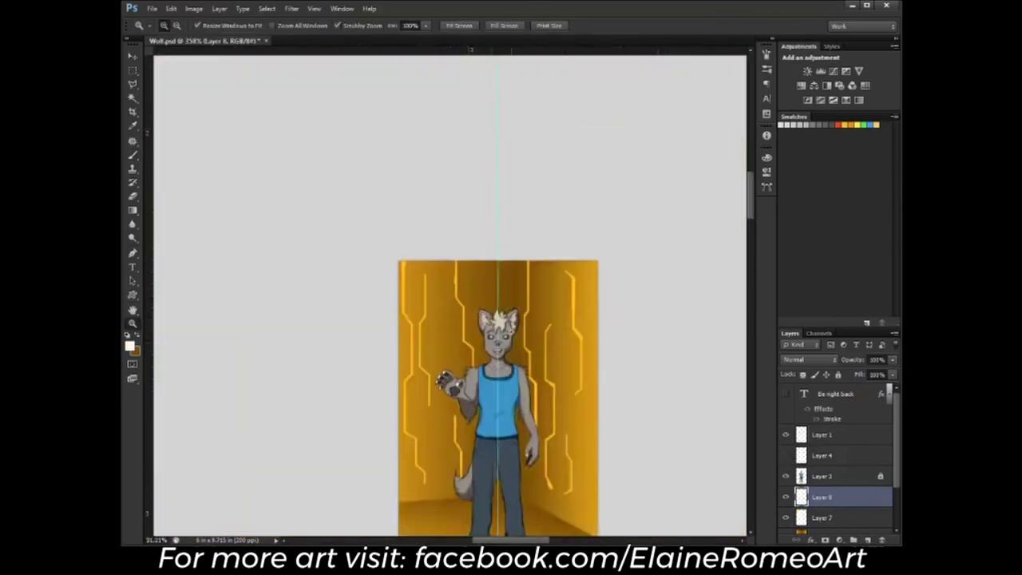
Paint a dark shadow under the paws and soften it with Gaussian Blur
key("b")
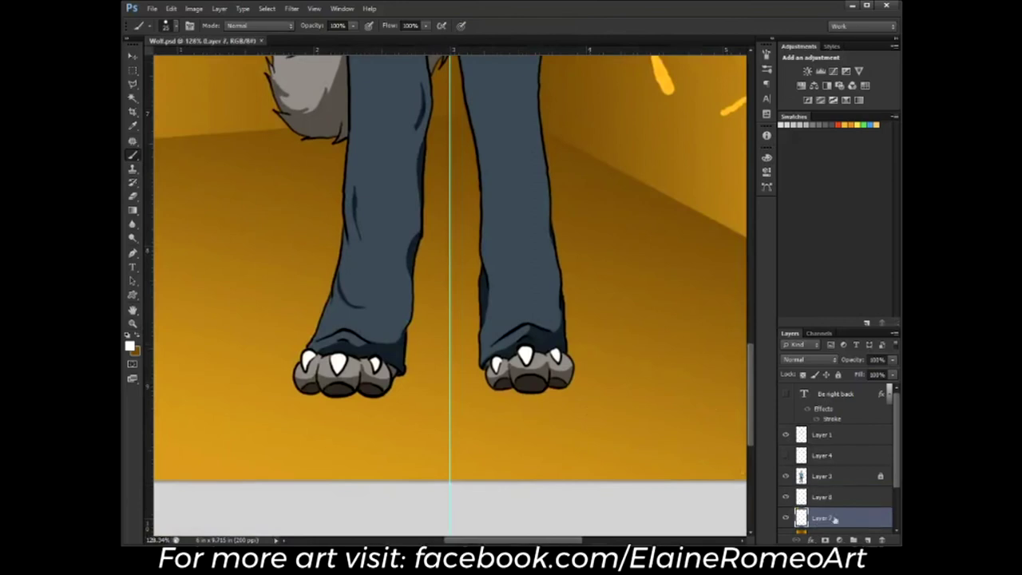
left_click_drag(403, 366, 568, 395)
mouse_move(472, 391)
left_mouse_down()
mouse_move(316, 400)
mouse_move(567, 395)
left_mouse_up()
key("ctrl+alt+f")
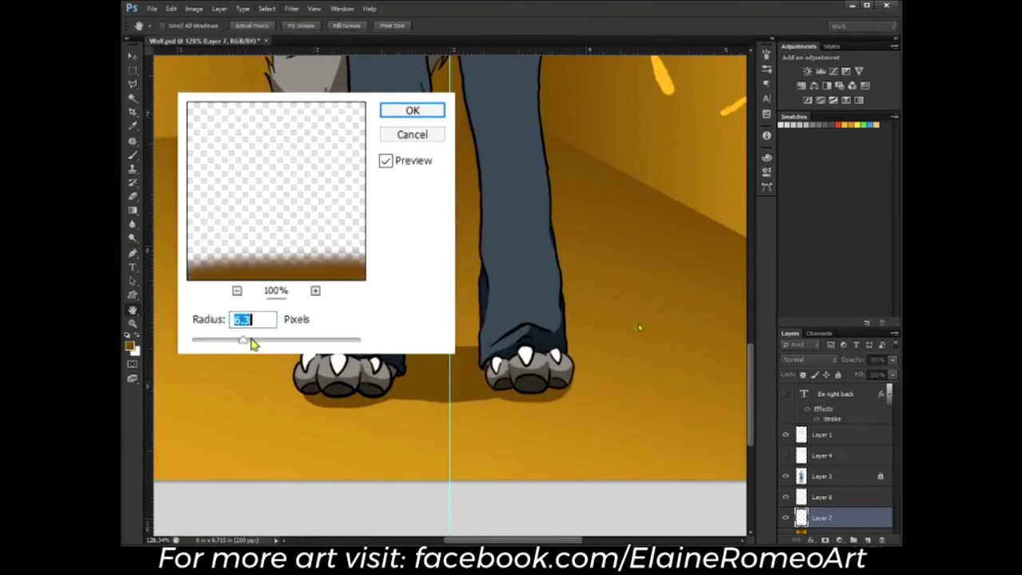
left_click_drag(253, 342, 272, 342)
key("Return")
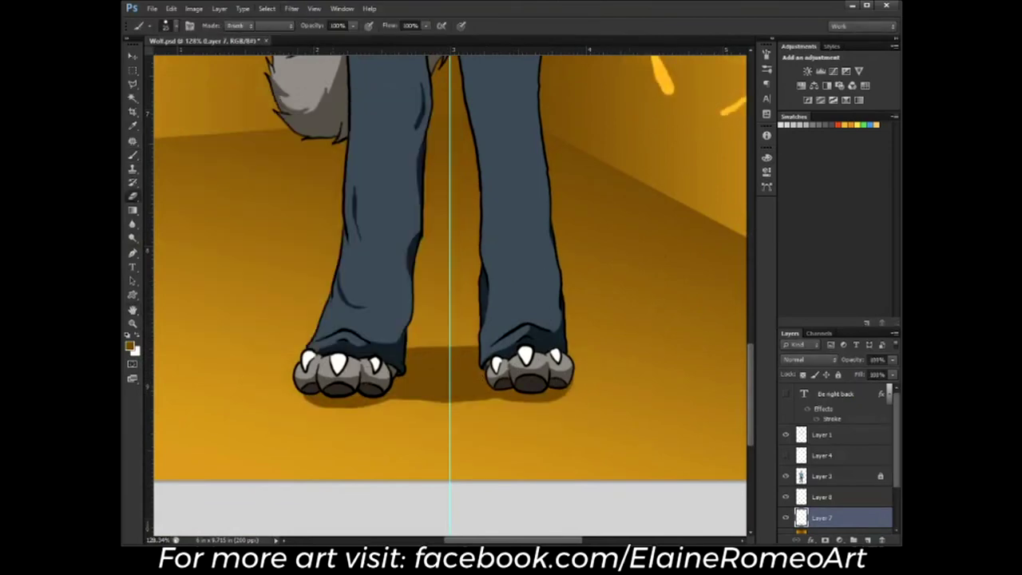
Copy a polygon selection around the paws to a new layer, blur it again, and fit the view
key("l")
left_click(595, 305)
left_click(645, 401)
left_click(495, 436)
left_click(304, 438)
left_click(256, 364)
left_click(328, 281)
key("ctrl+j")
key("ctrl+f")
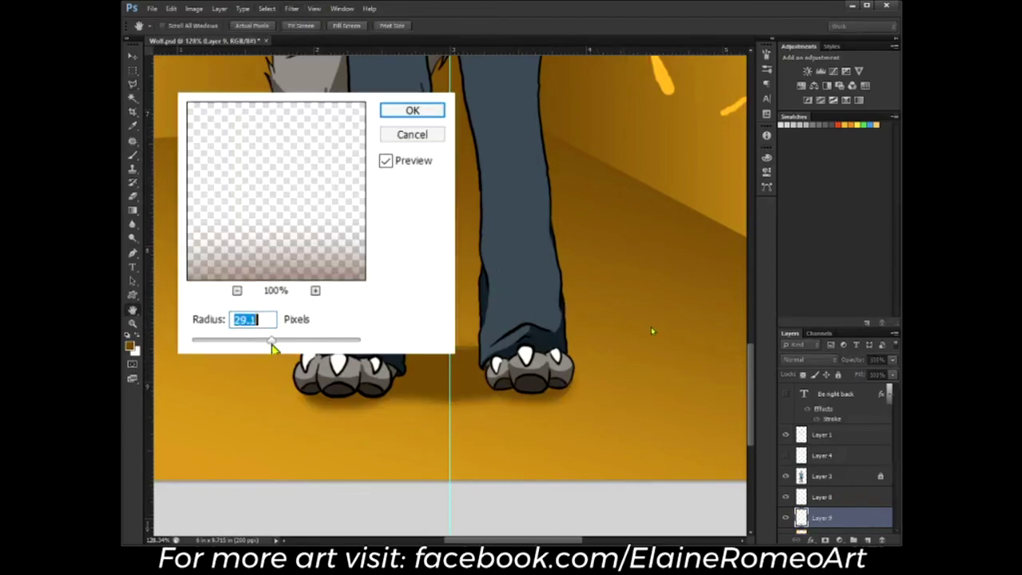
key("Return")
key("z")
key("ctrl+0")
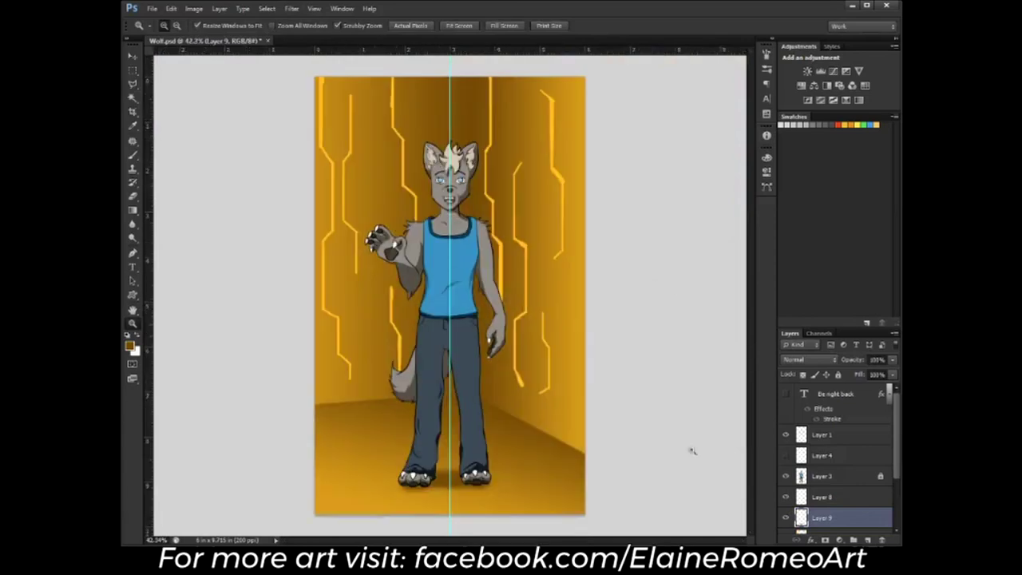
Add a clipped glow layer over Layer 7 with a foreground-to-transparent gradient, duplicated twice
left_click(822, 476)
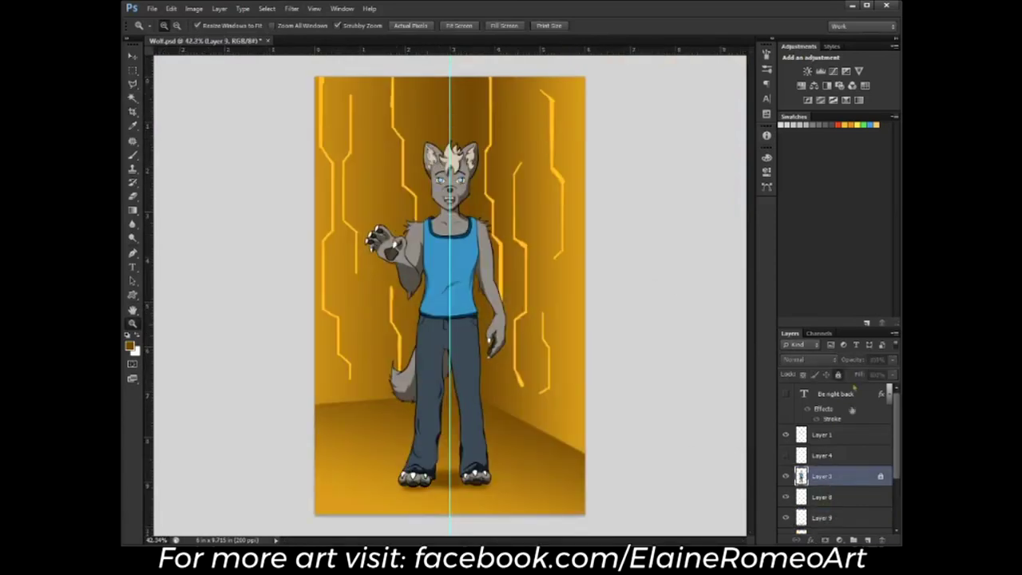
scroll(831, 447, "down", 3)
left_click(827, 460)
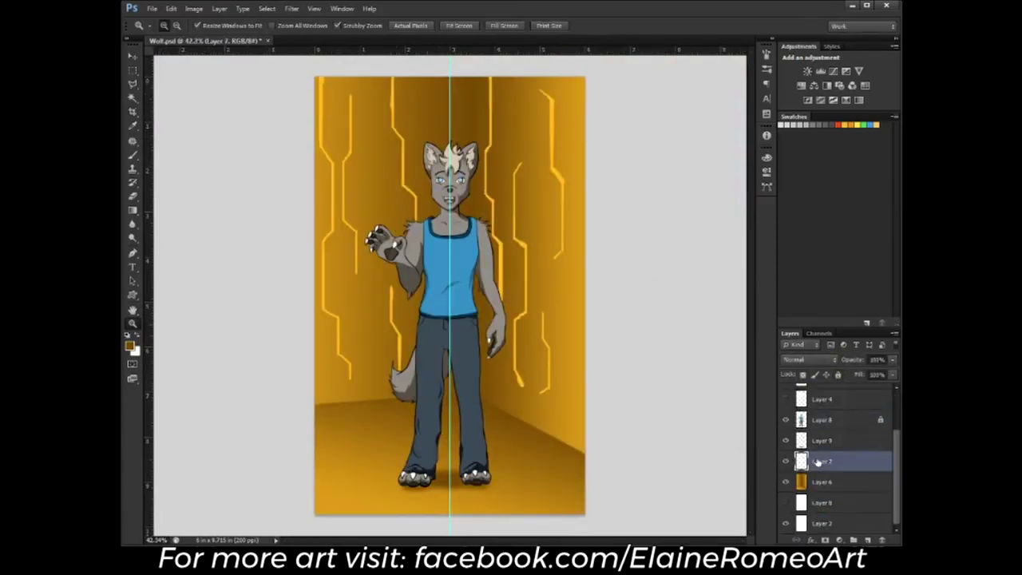
key("ctrl+shift+alt+n")
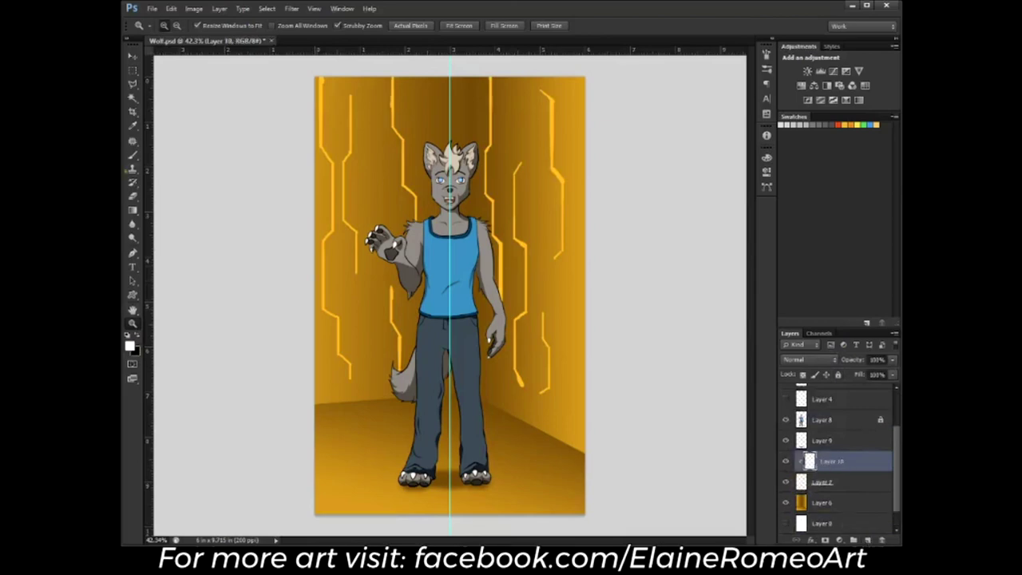
left_click(132, 210)
left_click(172, 25)
left_click(513, 114)
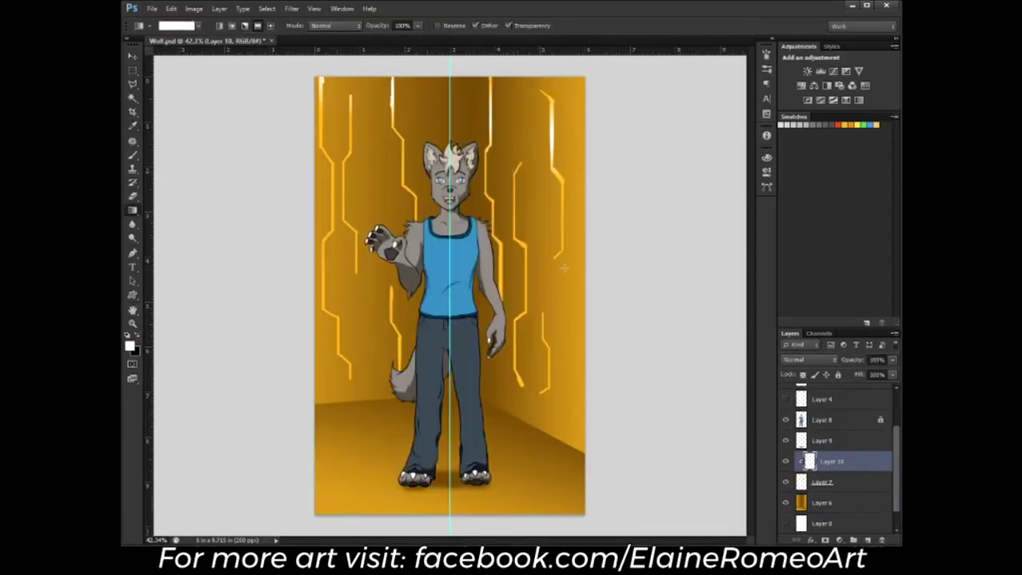
key("v")
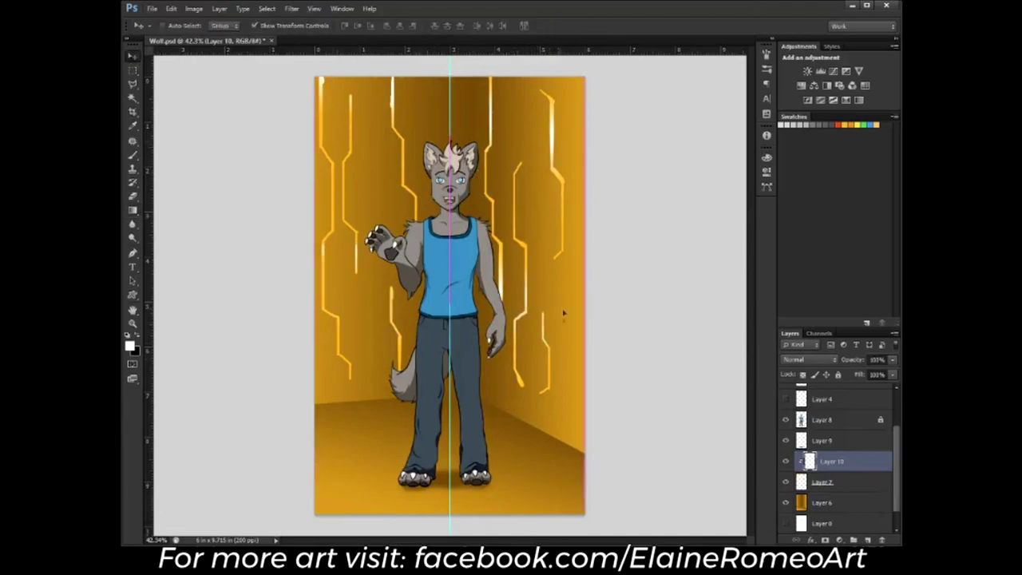
key("ctrl+j")
key("ctrl+j")
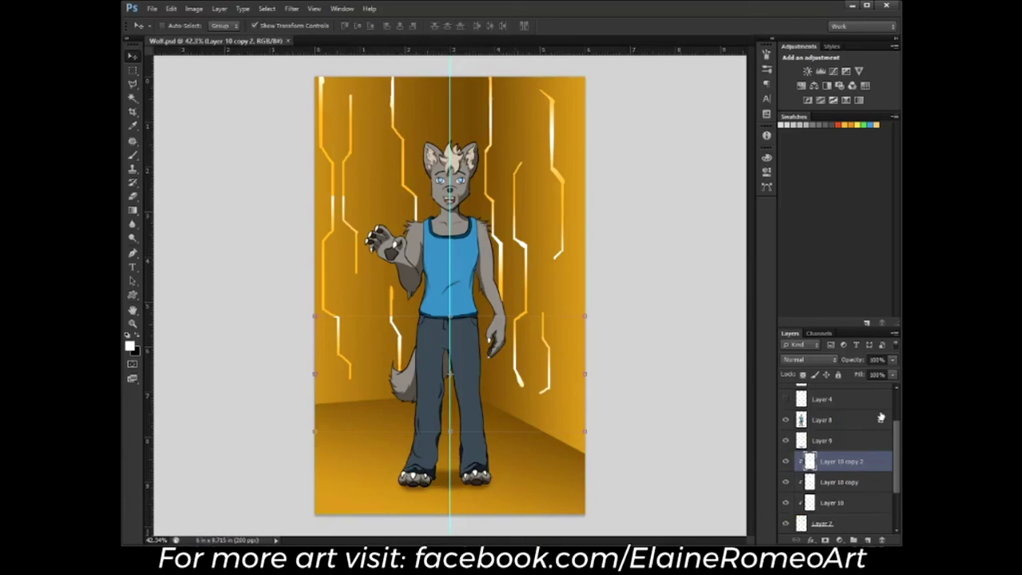
Merge Layer 8 and the paw-shadow layer into the wolf's Layer 1
scroll(859, 432, "up", 2)
left_click_drag(822, 461, 822, 431)
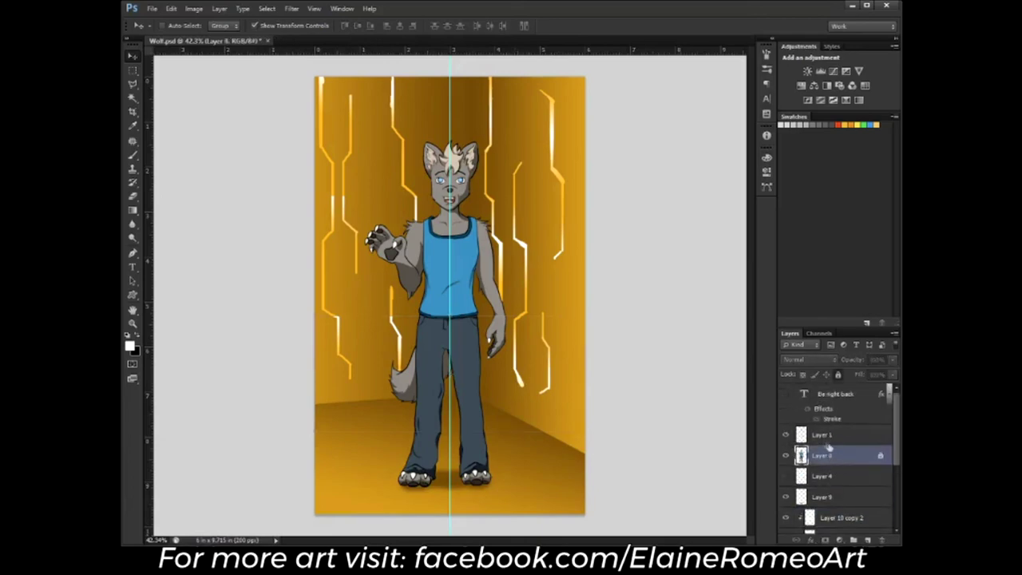
left_click(827, 436, "shift")
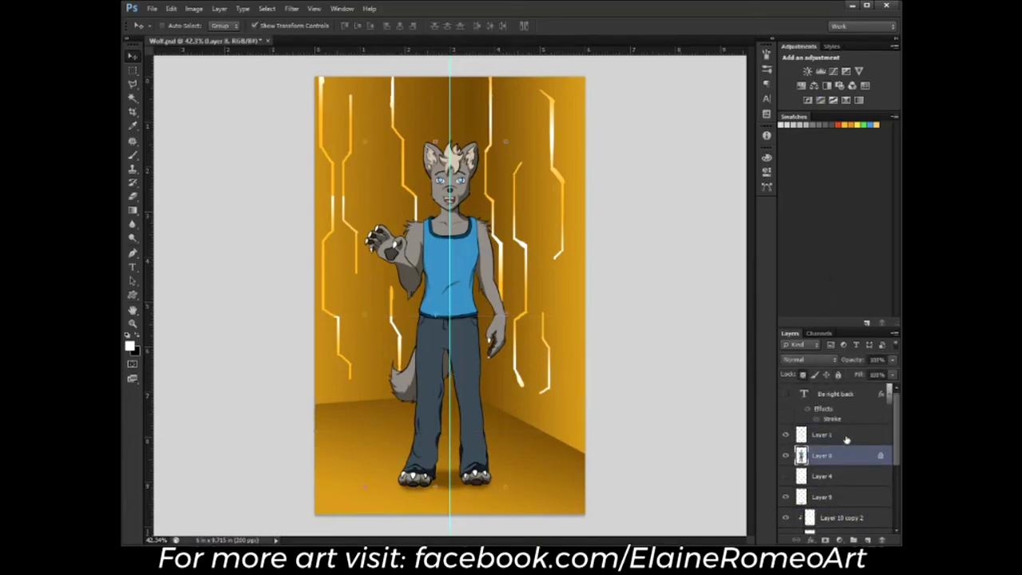
key("ctrl+e")
scroll(822, 476, "down", 2)
left_click_drag(863, 439, 854, 408)
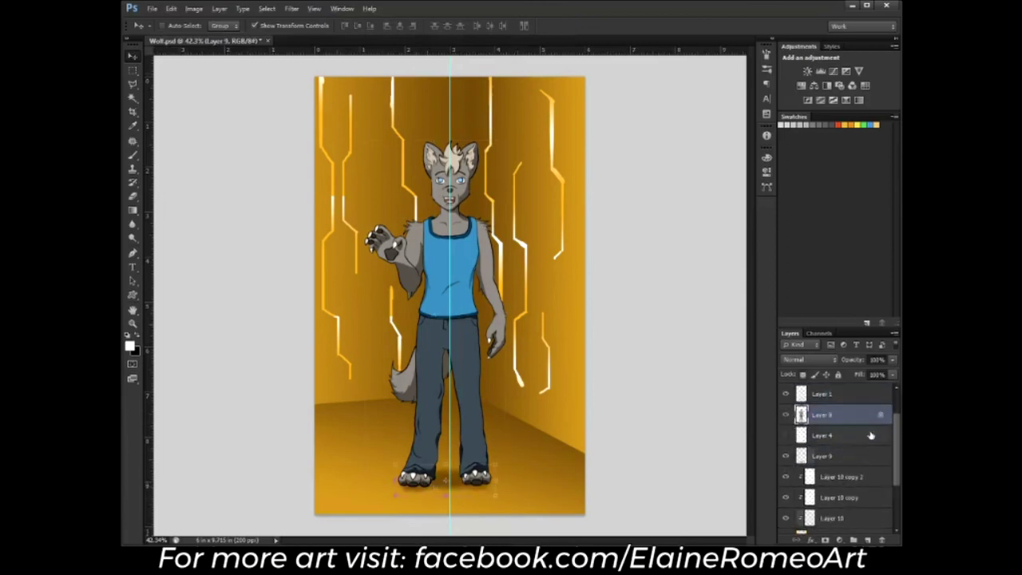
left_click(820, 435, "shift")
key("ctrl+e")
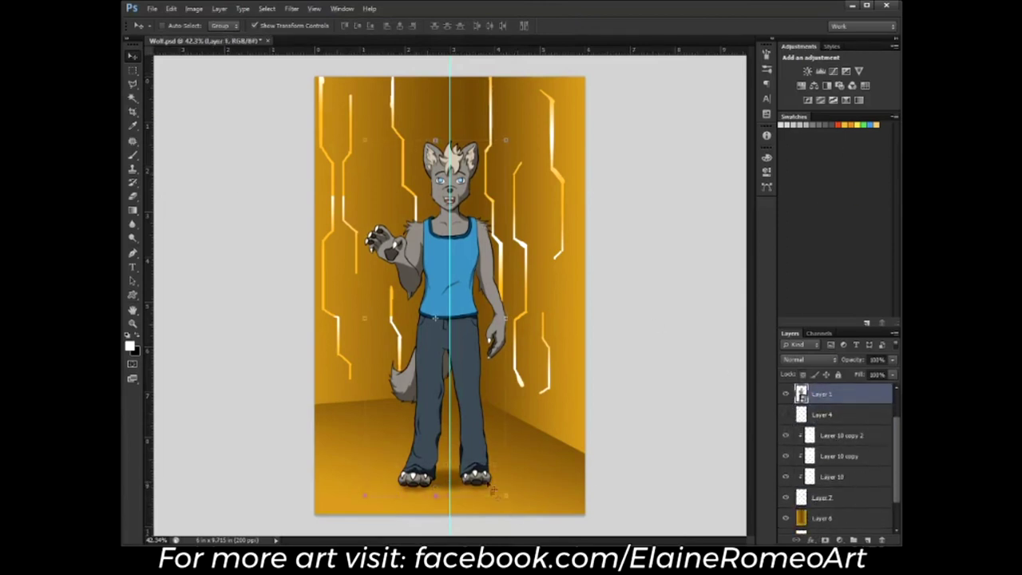
Scale the wolf to about 116% and shift it left and down in the room
key("ctrl+t")
left_click_drag(524, 530, 520, 501)
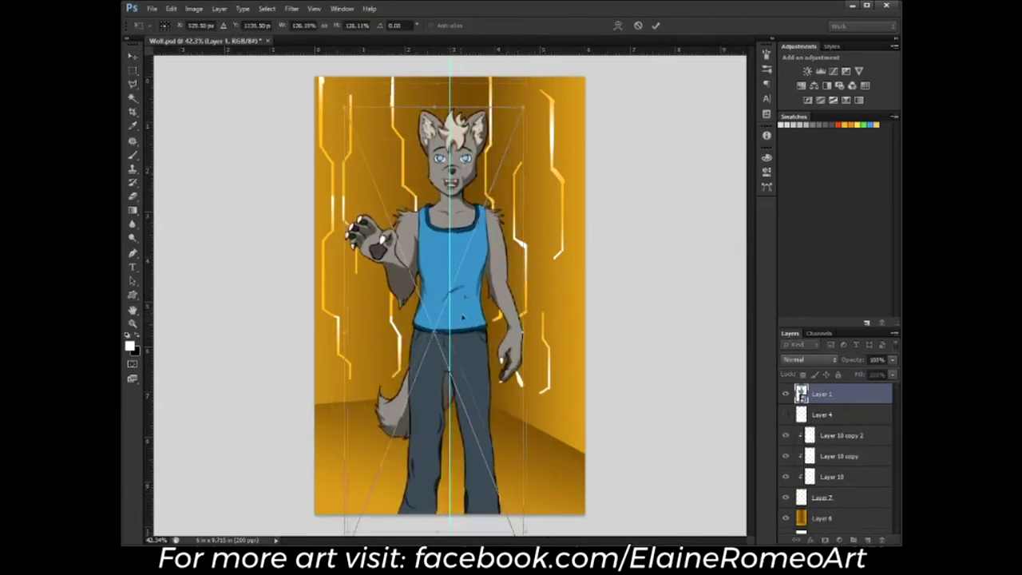
left_click_drag(459, 253, 436, 271)
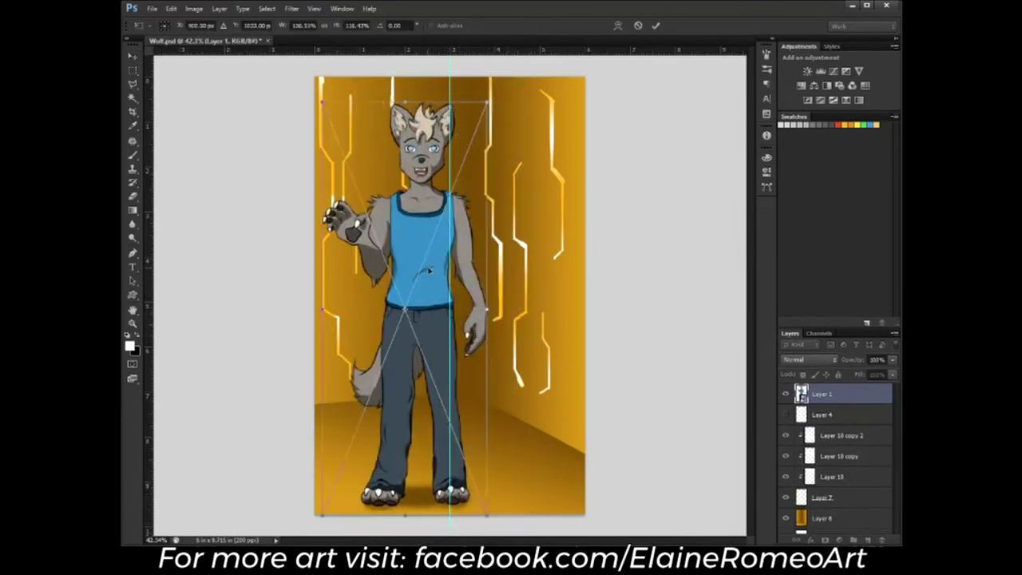
key("Return")
left_click(132, 323)
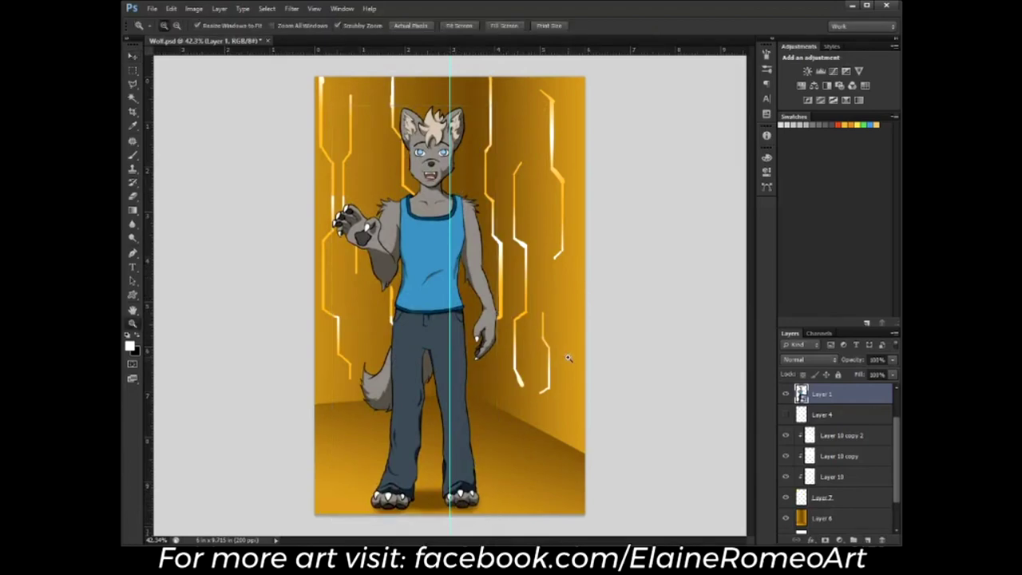
left_click_drag(568, 357, 541, 244)
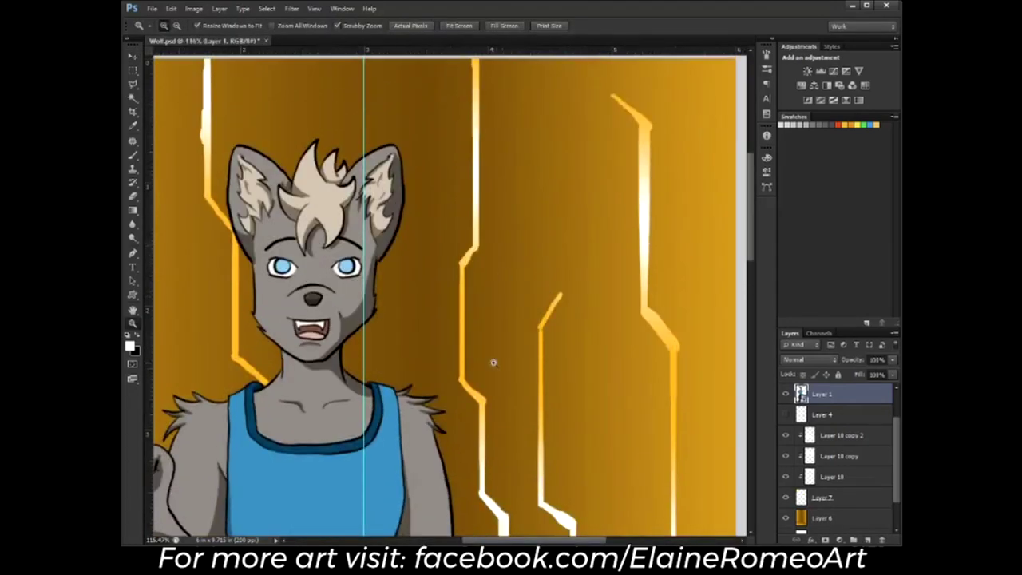
left_click_drag(590, 310, 540, 306)
Crop the picture narrower on both sides and save the document
key("c")
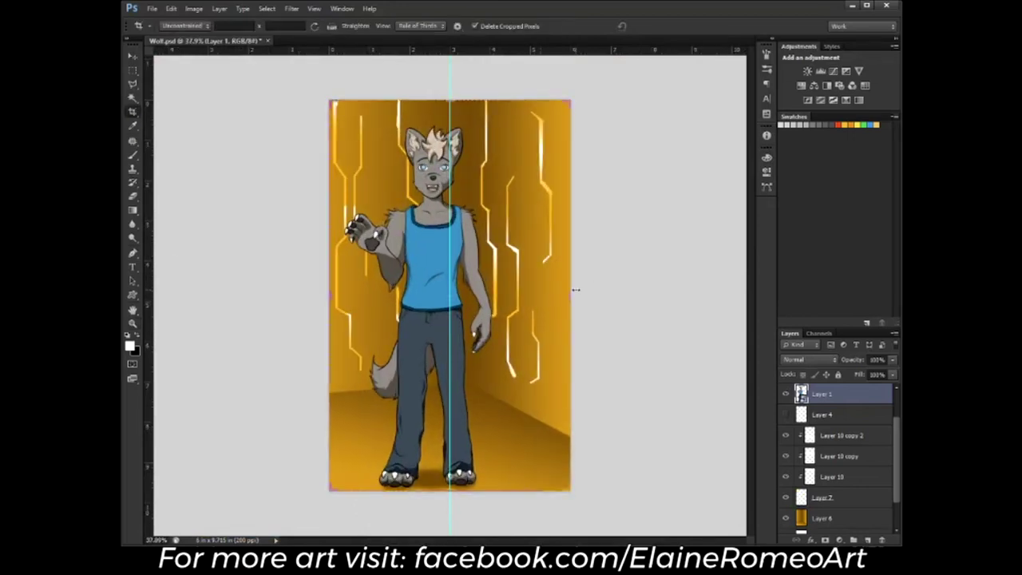
left_click_drag(572, 290, 551, 286)
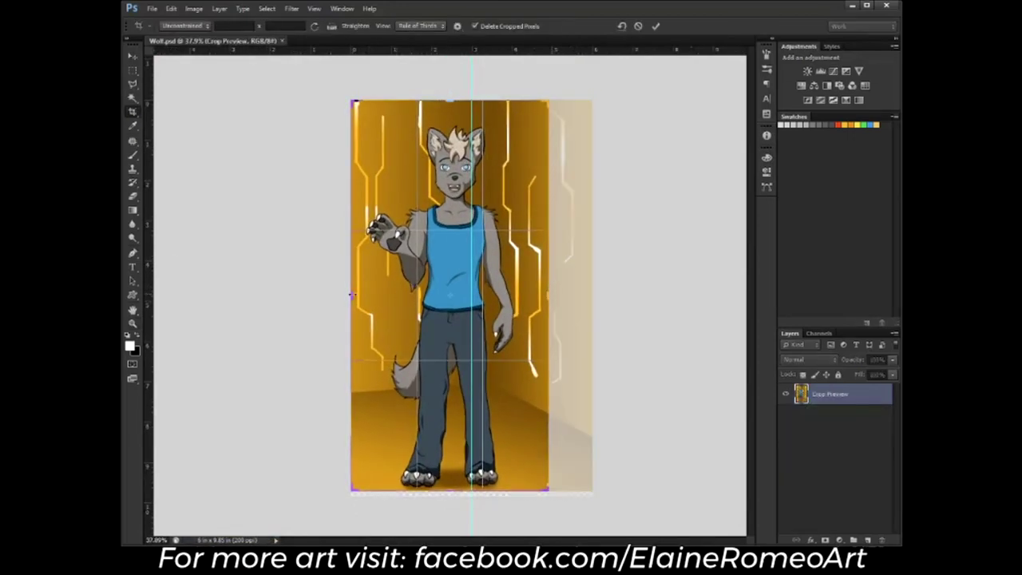
left_click_drag(351, 295, 361, 296)
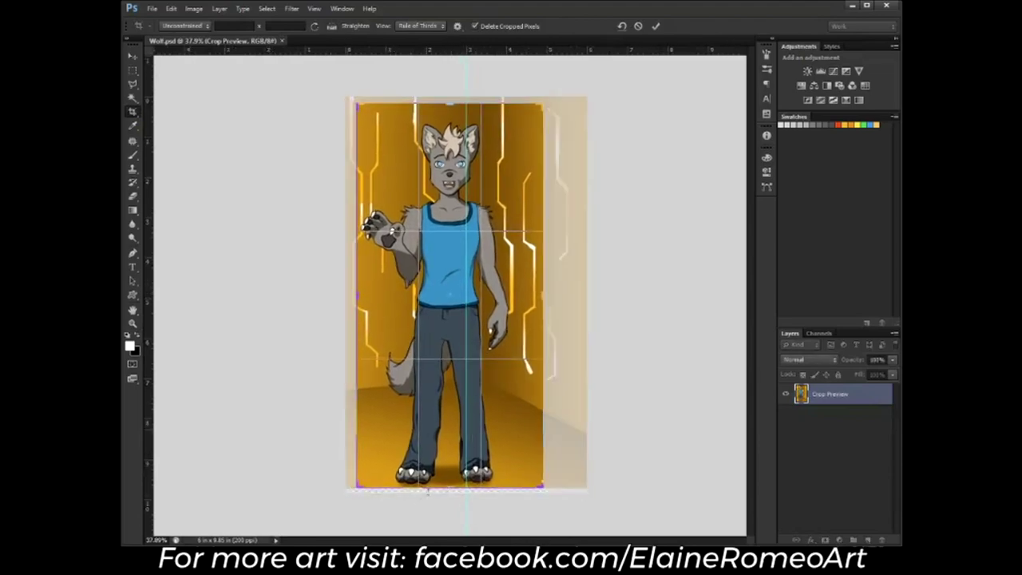
key("Return")
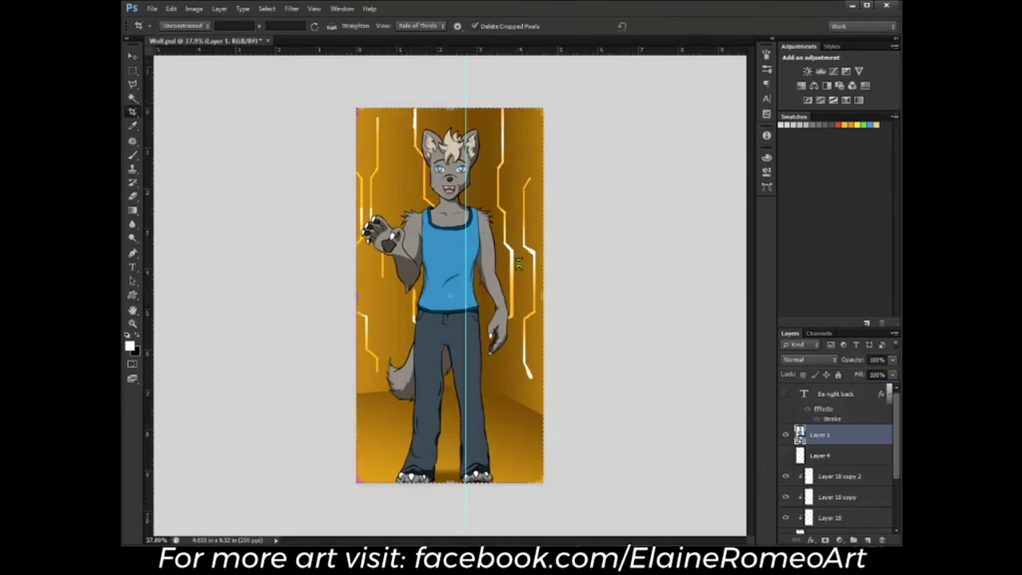
key("ctrl+s")
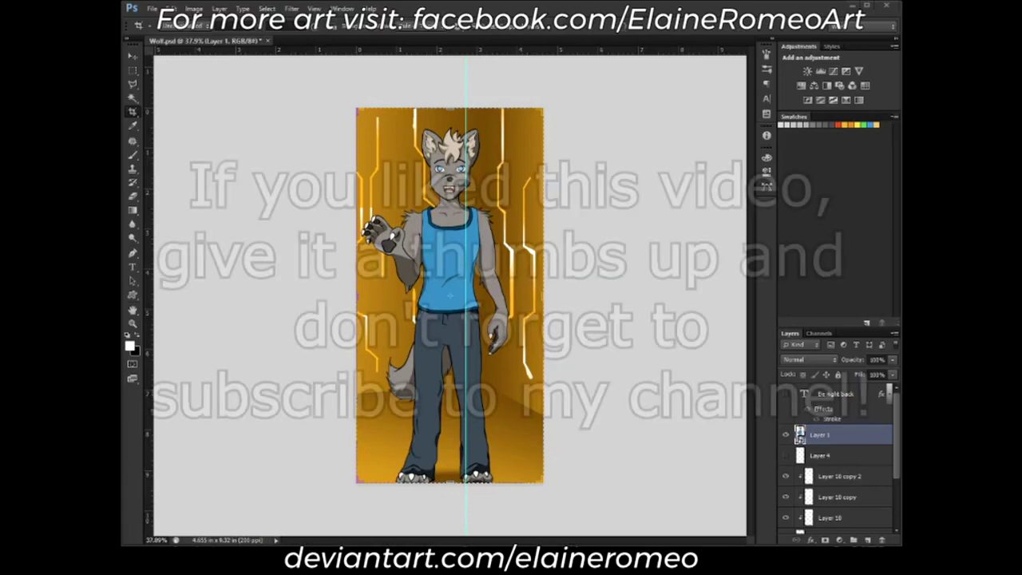
left_click_drag(450, 295, 531, 291)
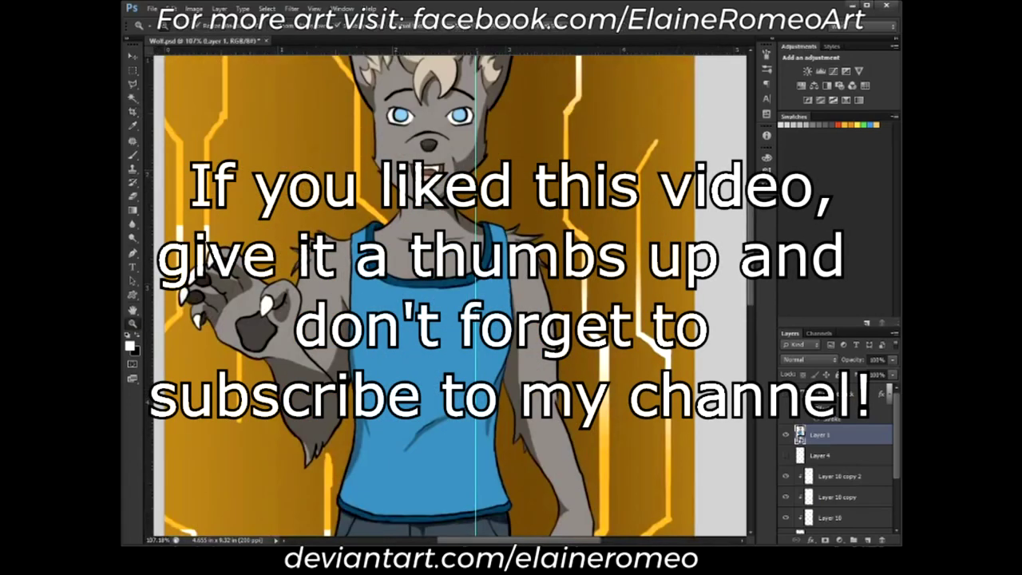
left_click_drag(531, 291, 564, 339)
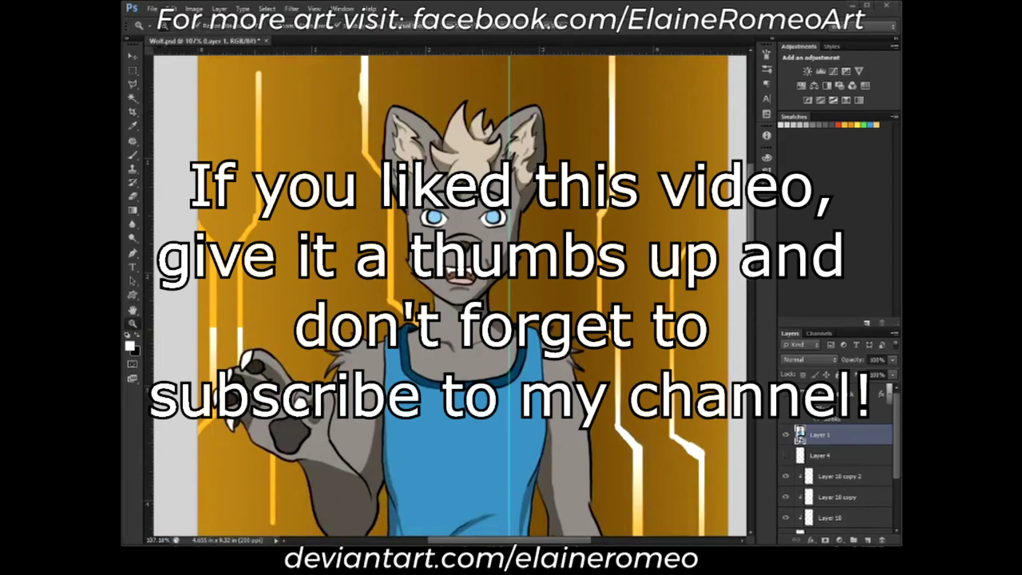